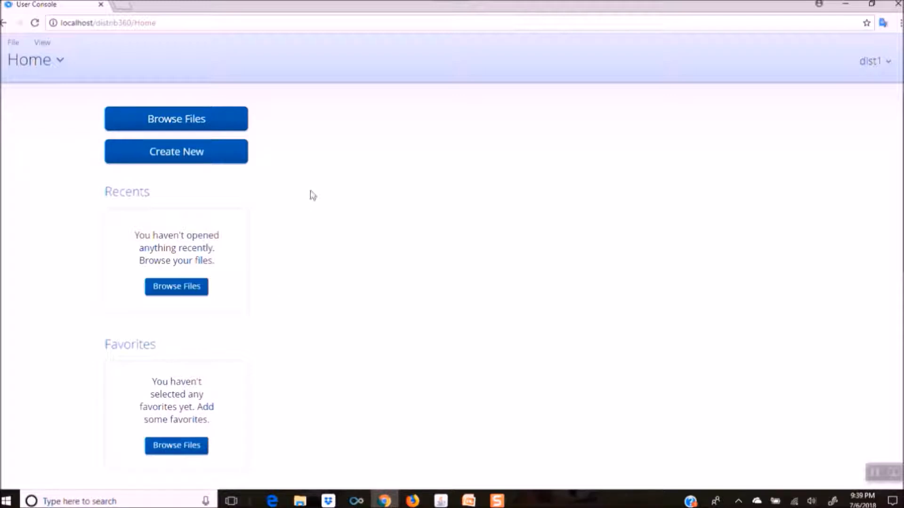
# Step: Open the Top N Customers report from the Reports folder under Home
pyautogui.click(218, 127)
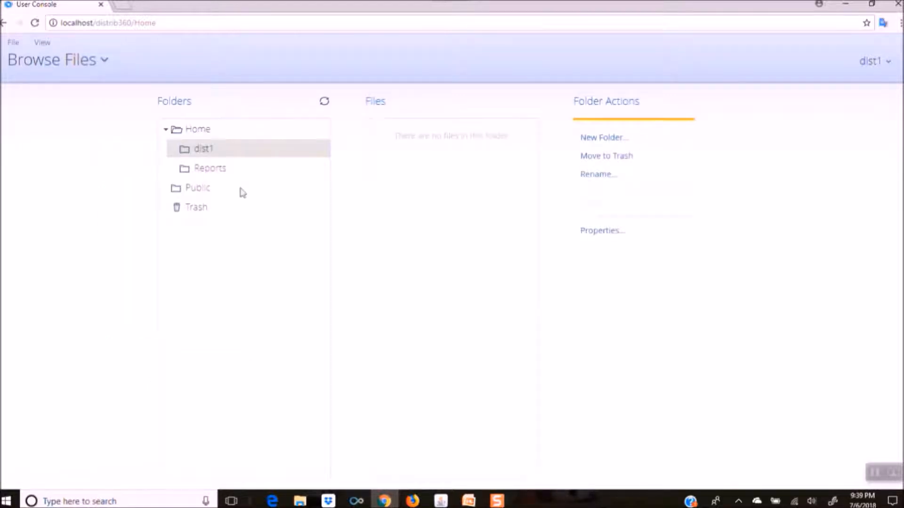
pyautogui.click(215, 170)
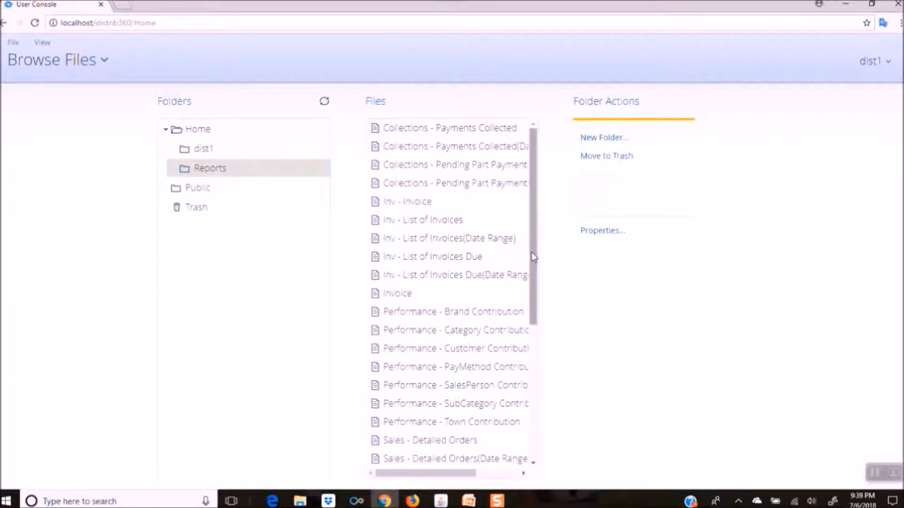
pyautogui.moveTo(534, 256); pyautogui.dragTo(535, 406)
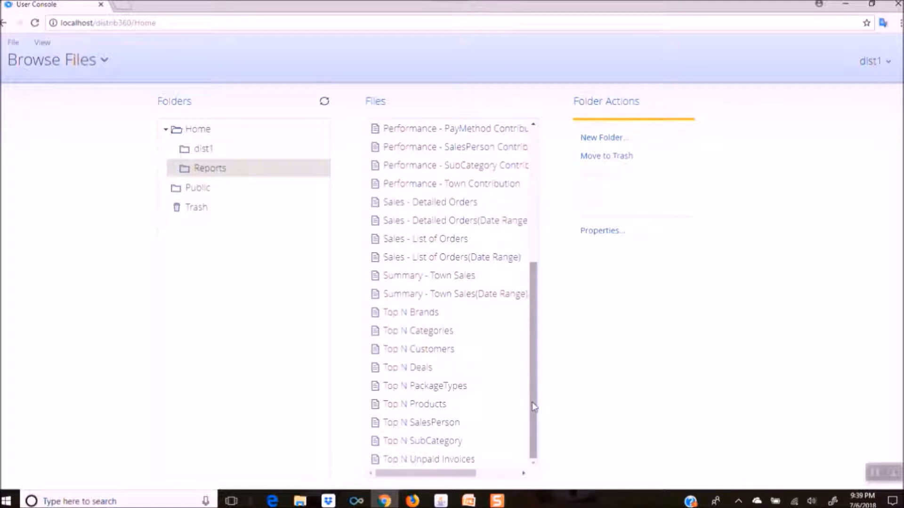
pyautogui.moveTo(533, 406); pyautogui.dragTo(534, 351)
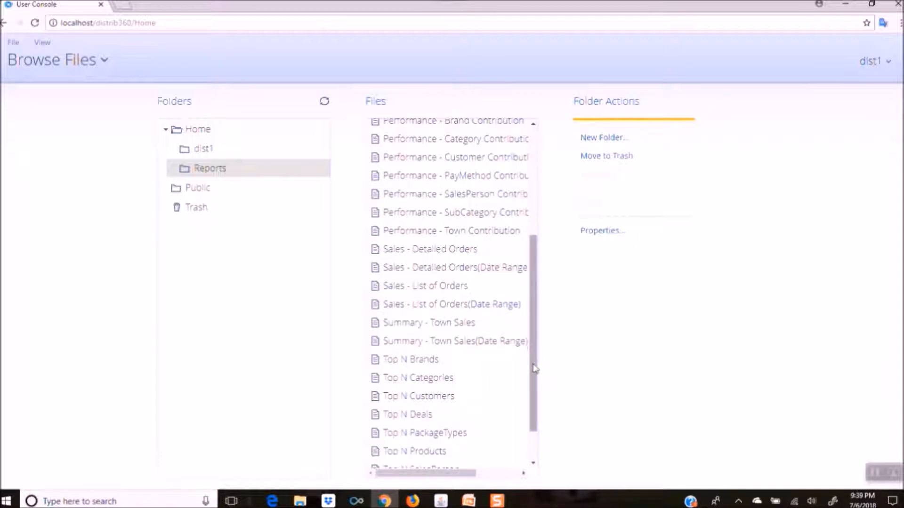
pyautogui.moveTo(534, 369); pyautogui.dragTo(535, 291)
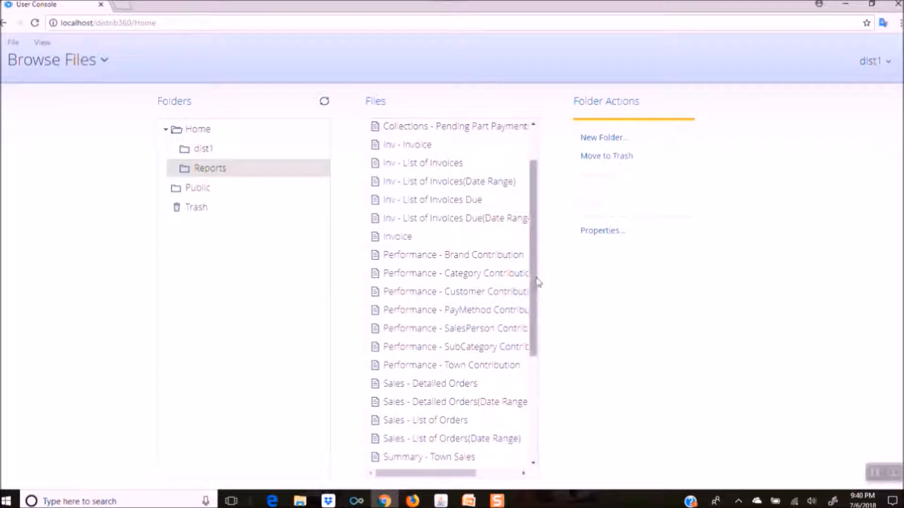
pyautogui.moveTo(537, 283); pyautogui.dragTo(538, 231)
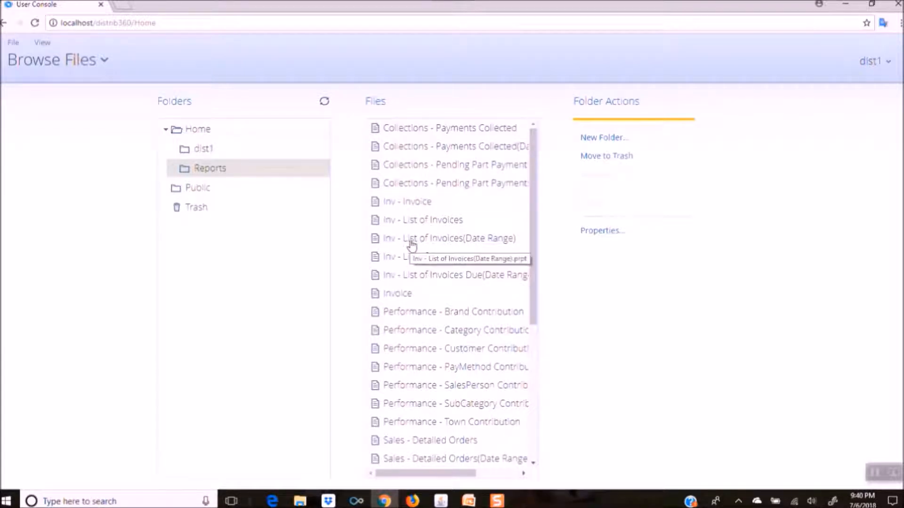
pyautogui.scroll(-1, 538, 333)
pyautogui.moveTo(538, 333); pyautogui.dragTo(539, 428)
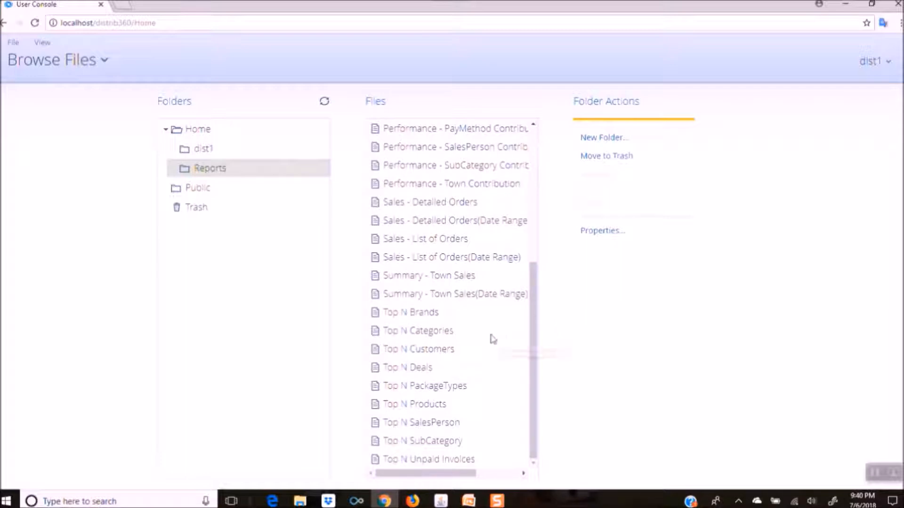
pyautogui.doubleClick(420, 354)
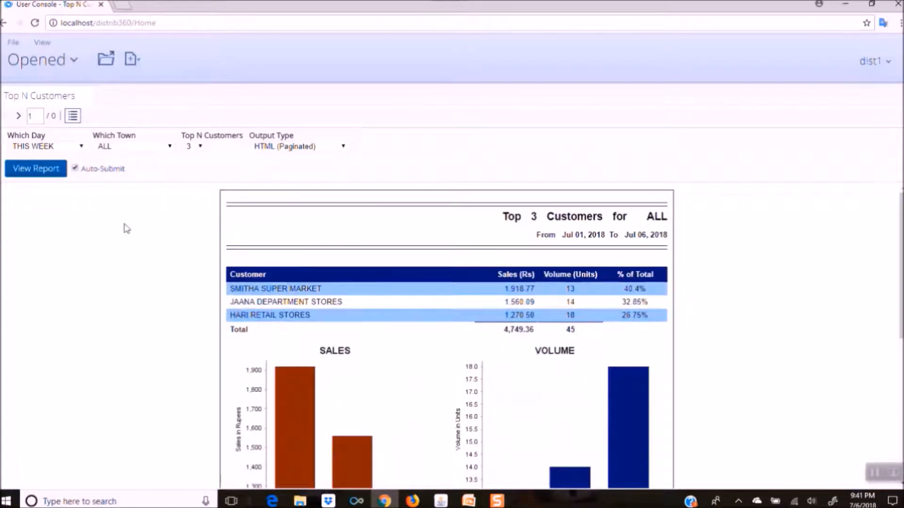
# Step: Set the report period to THIS YEAR and the number of top customers to 10, and review the table and charts
pyautogui.click(82, 147)
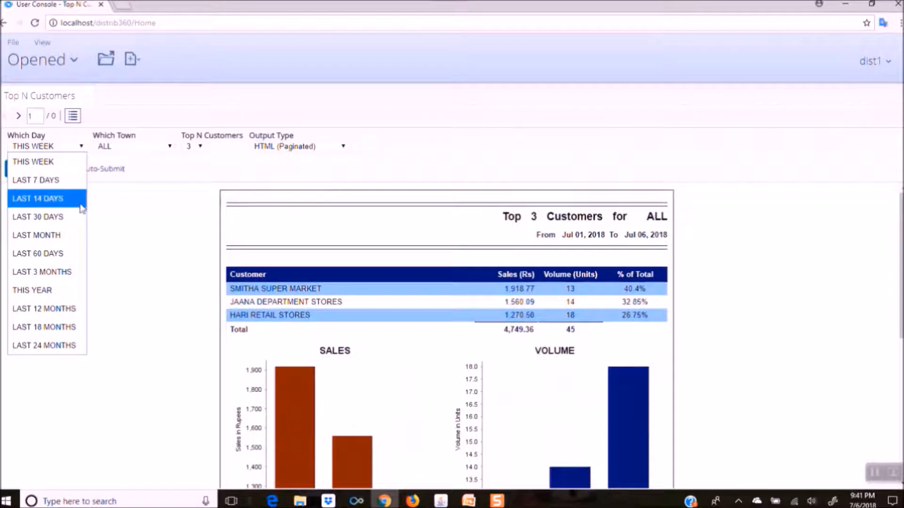
pyautogui.click(66, 295)
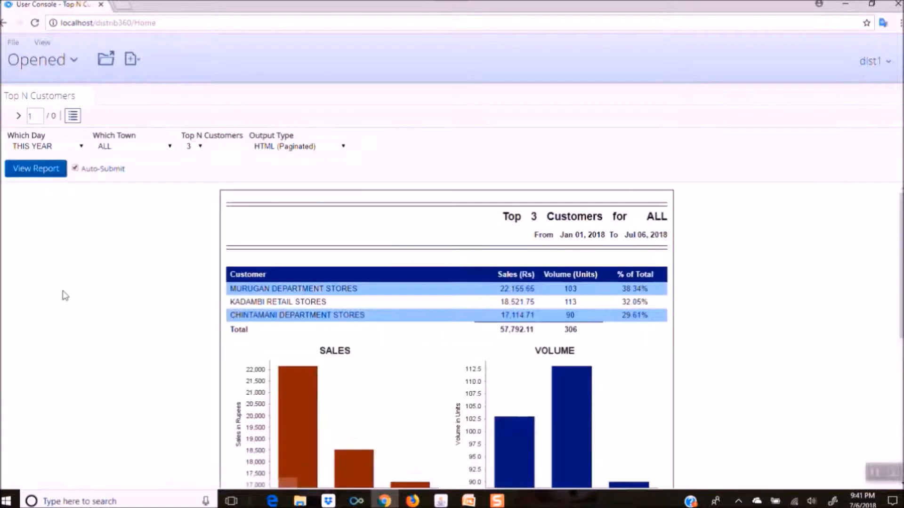
pyautogui.click(202, 147)
pyautogui.click(199, 197)
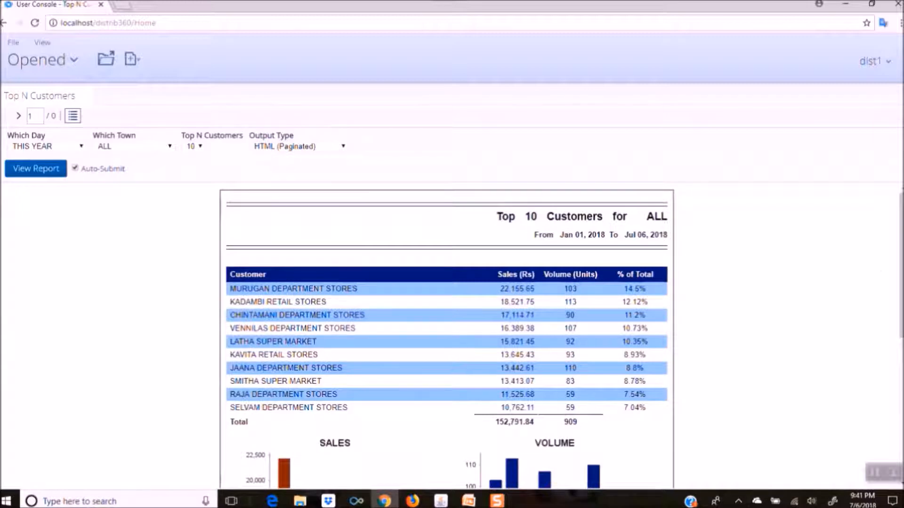
pyautogui.scroll(-1, 561, 336)
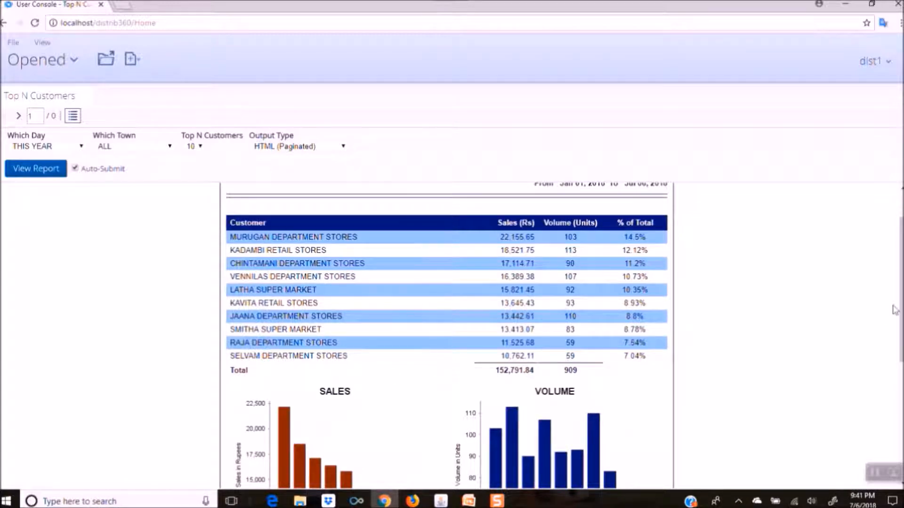
pyautogui.scroll(-2, 901, 290)
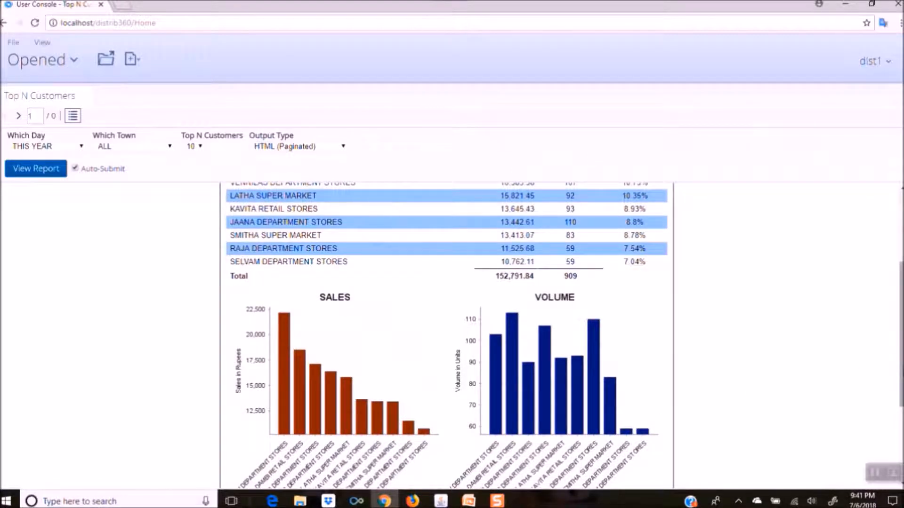
pyautogui.scroll(3, 900, 306)
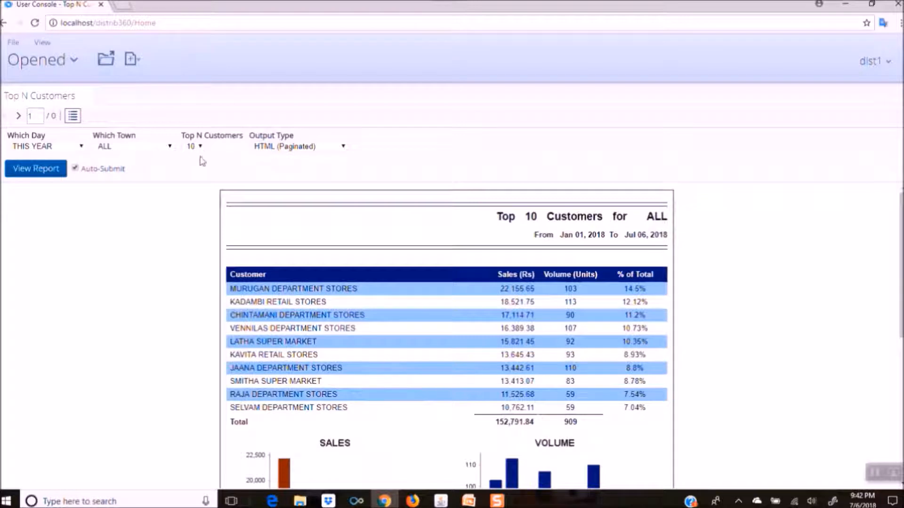
# Step: Switch the report's output type to PDF and enlarge the displayed page
pyautogui.click(344, 148)
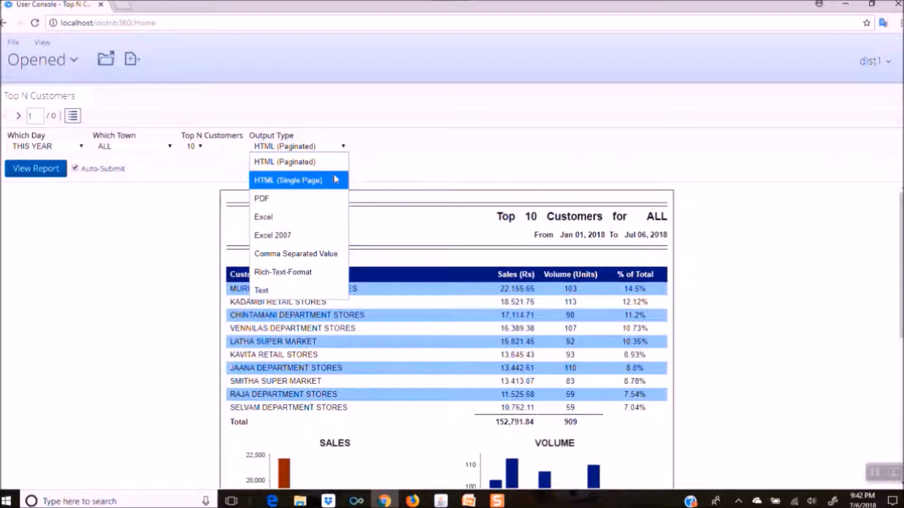
pyautogui.click(293, 202)
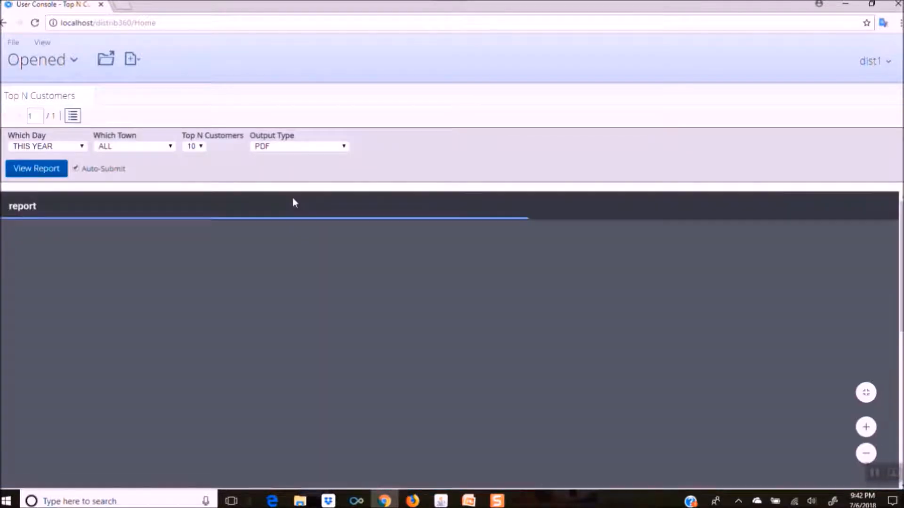
pyautogui.click(866, 427)
pyautogui.click(866, 427)
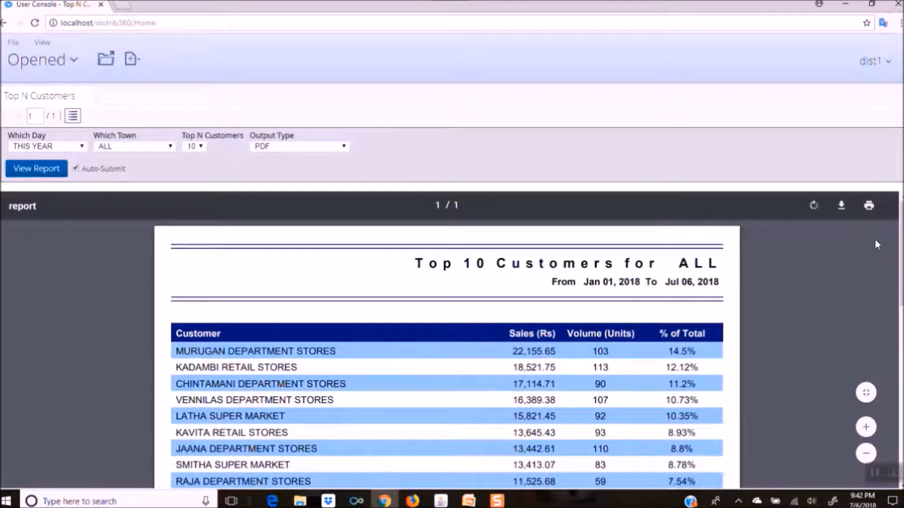
# Step: Examine the enlarged print preview of the PDF report and close it without printing
pyautogui.click(869, 207)
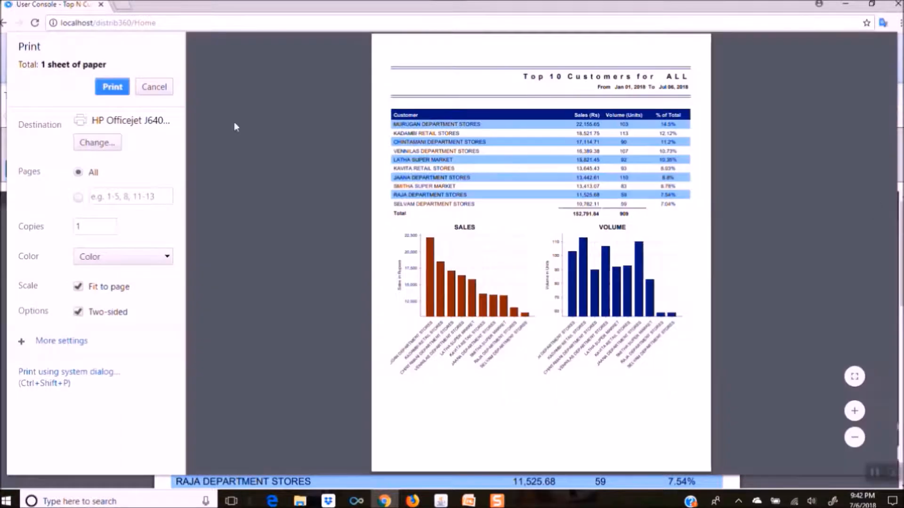
pyautogui.click(855, 412)
pyautogui.click(854, 412)
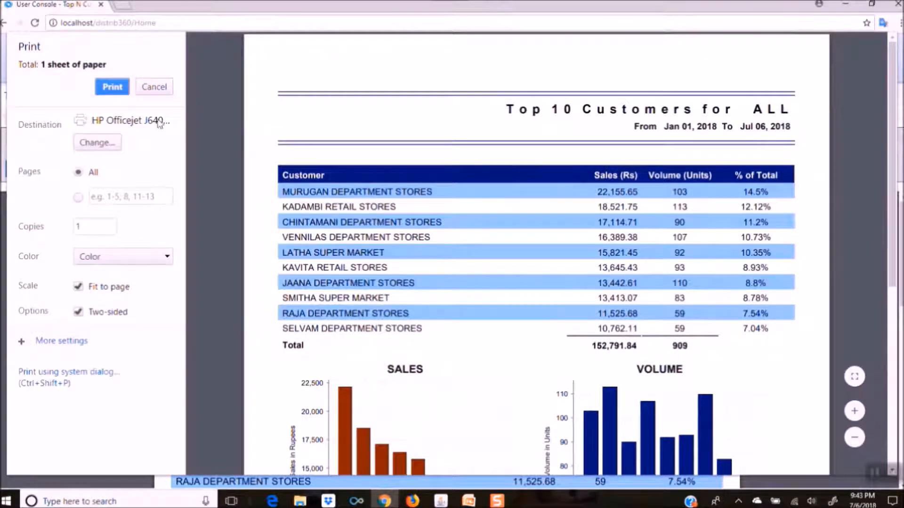
pyautogui.click(158, 87)
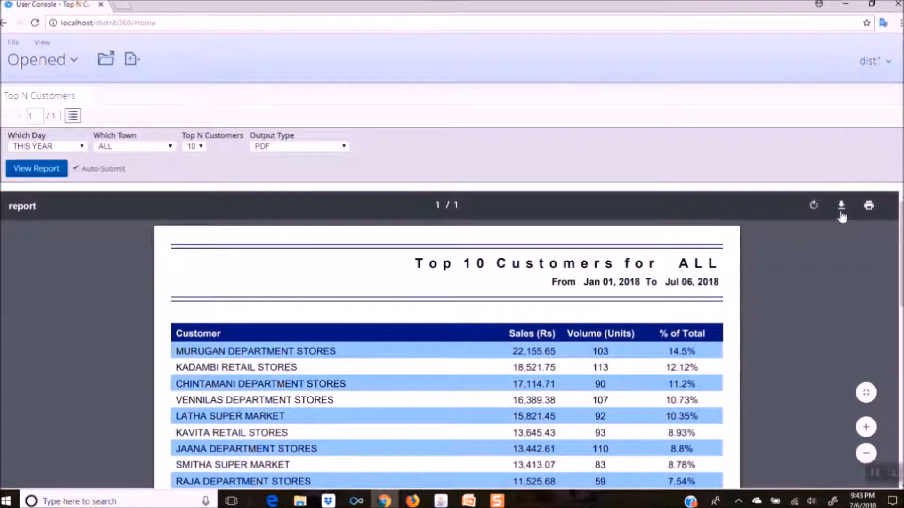
# Step: Download the report to the Downloads folder as Top N Customers.pdf, and open the saved file for a closer look before closing it
pyautogui.click(841, 207)
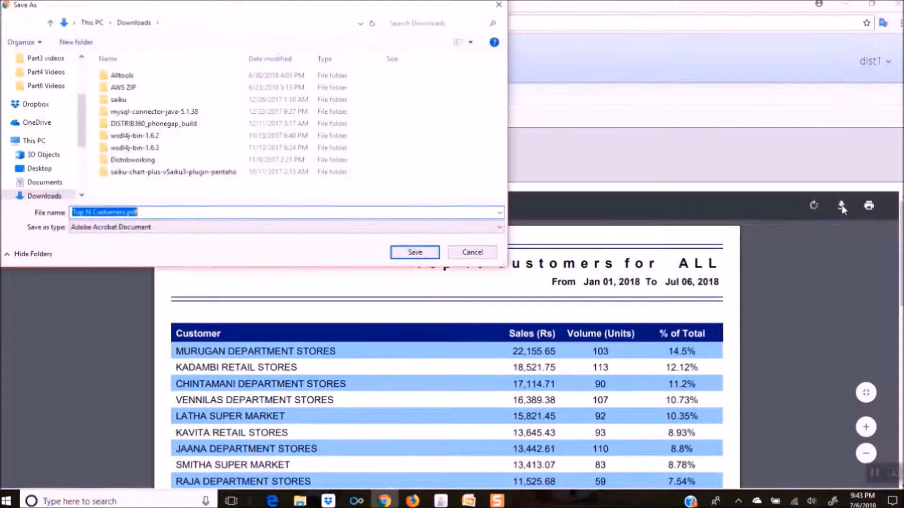
pyautogui.click(421, 253)
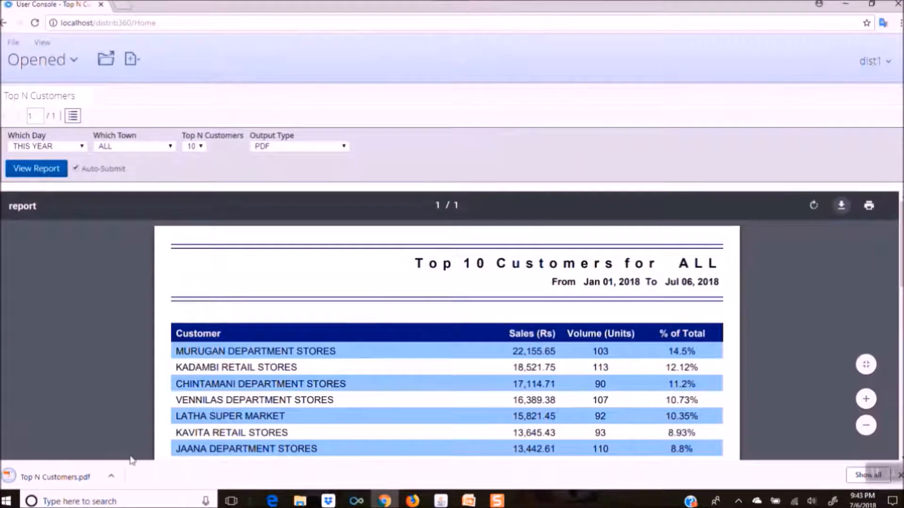
pyautogui.click(111, 476)
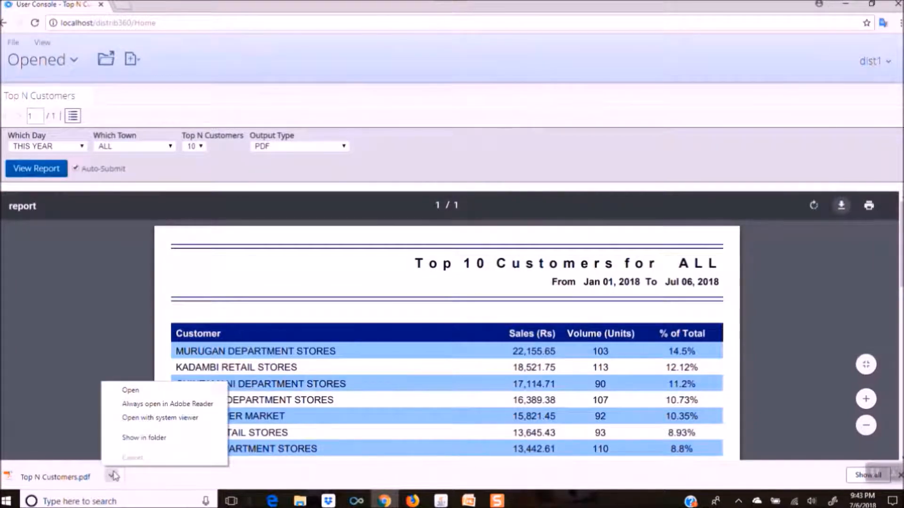
pyautogui.click(131, 391)
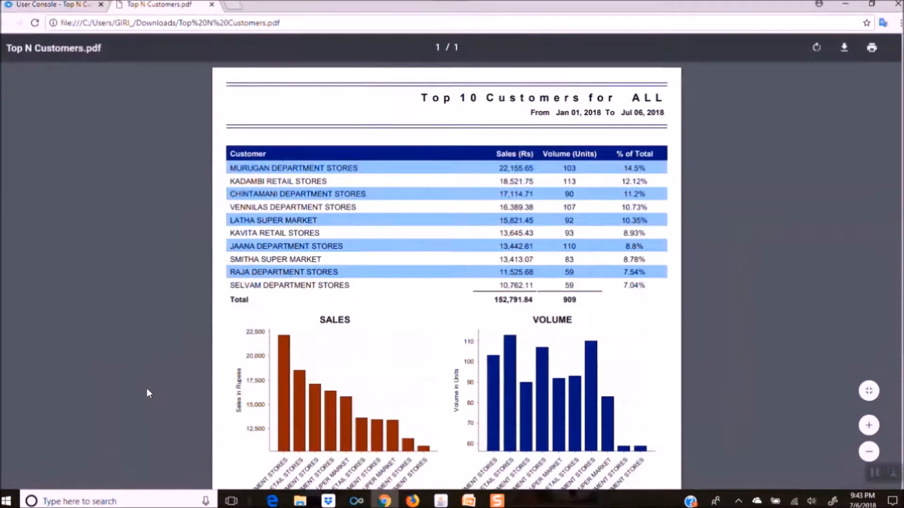
pyautogui.click(869, 426)
pyautogui.click(868, 426)
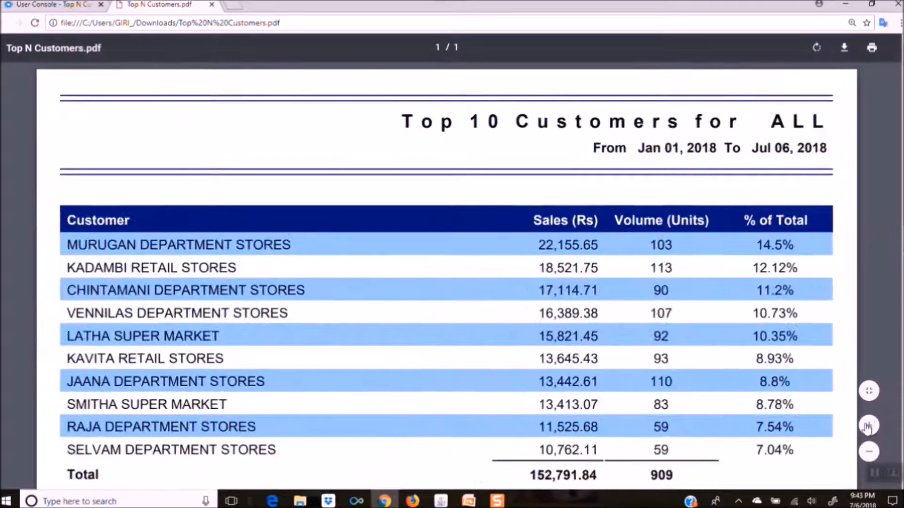
pyautogui.click(211, 5)
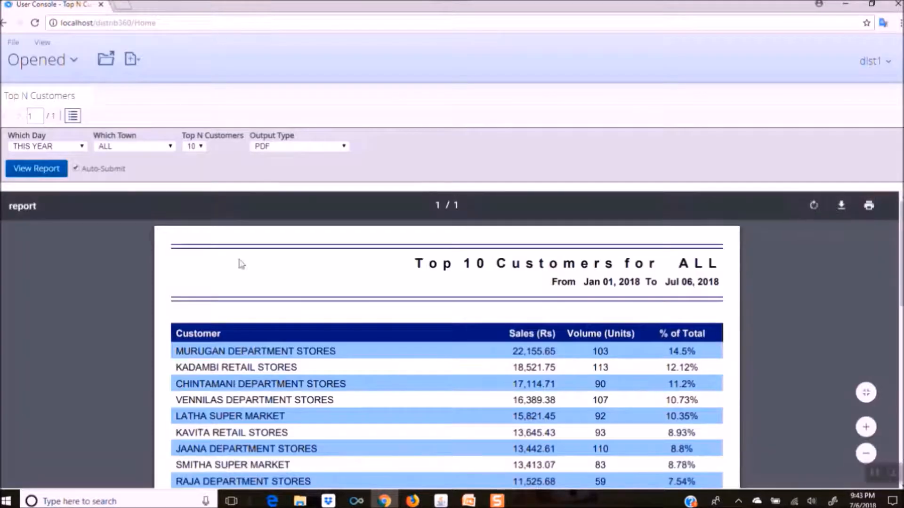
# Step: Export the report in Excel format, view the downloaded Top N Customers.xls, and close the workbook
pyautogui.click(344, 147)
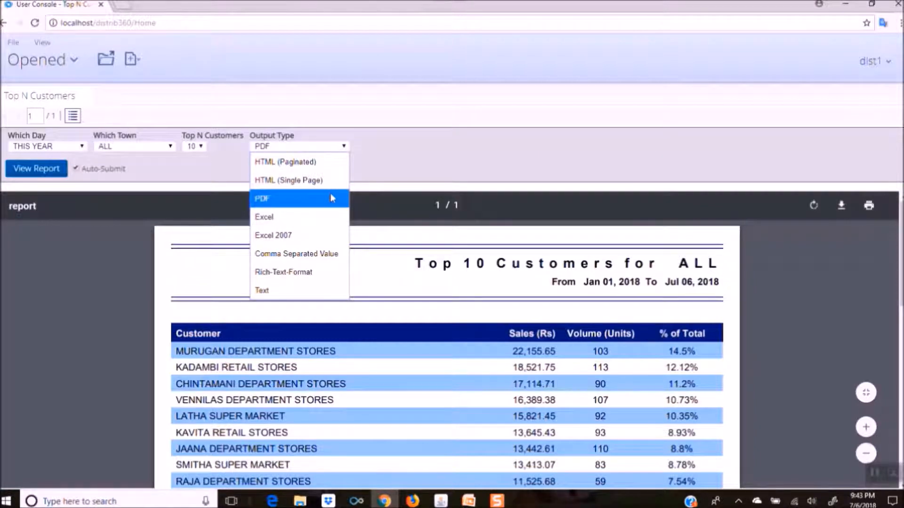
pyautogui.click(308, 218)
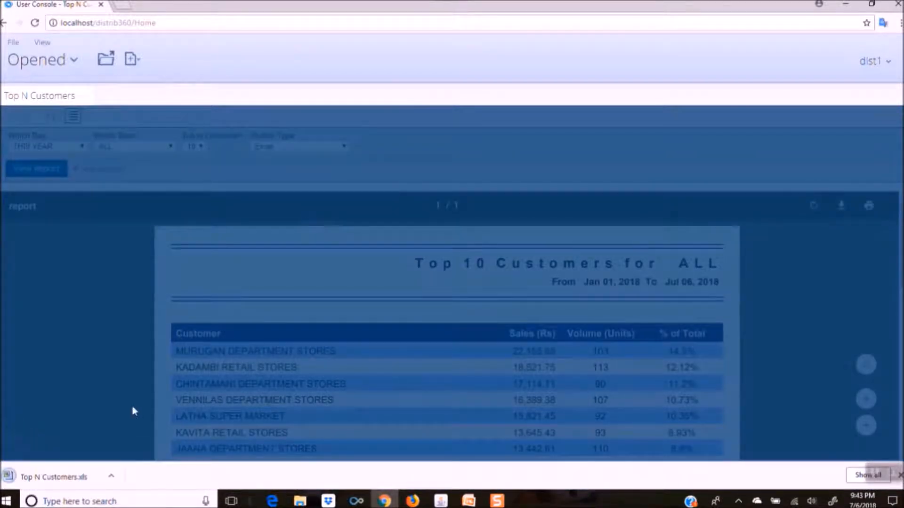
pyautogui.click(112, 477)
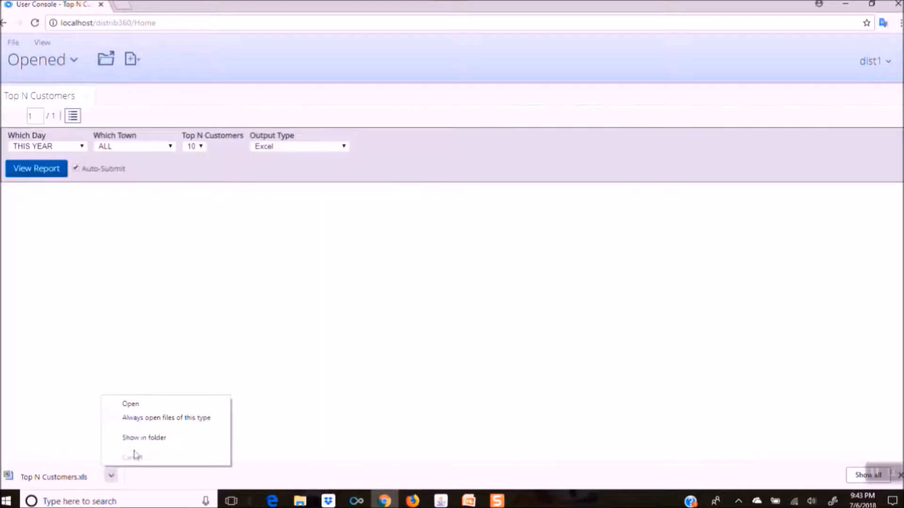
pyautogui.click(138, 406)
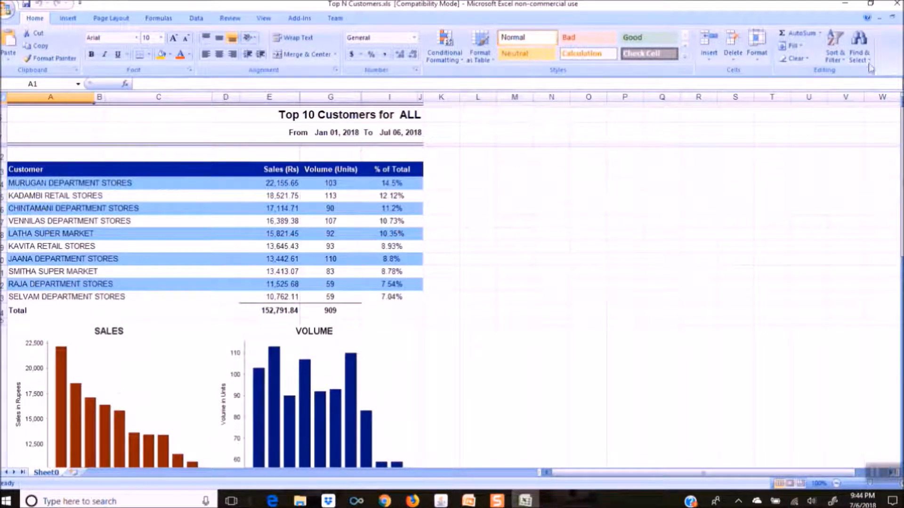
pyautogui.click(896, 5)
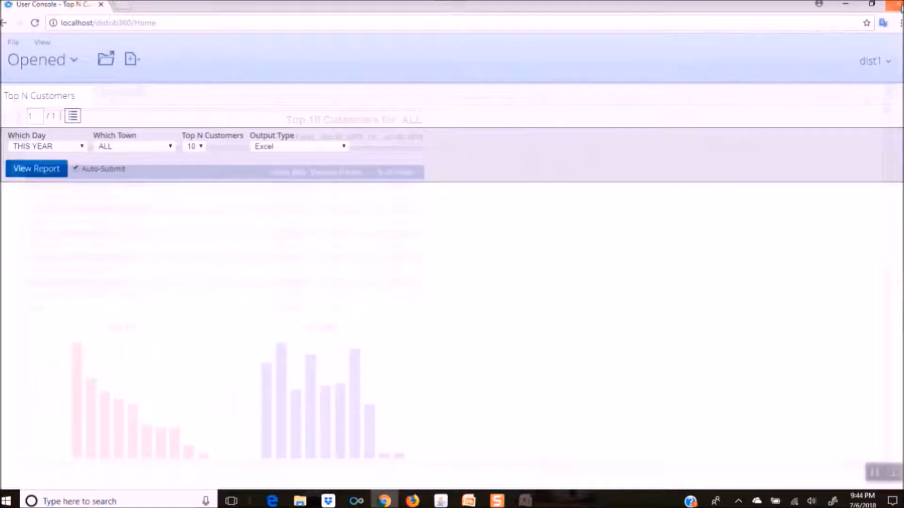
# Step: Return the report's output type to PDF and restrict the report to the town VELACHERI
pyautogui.click(345, 146)
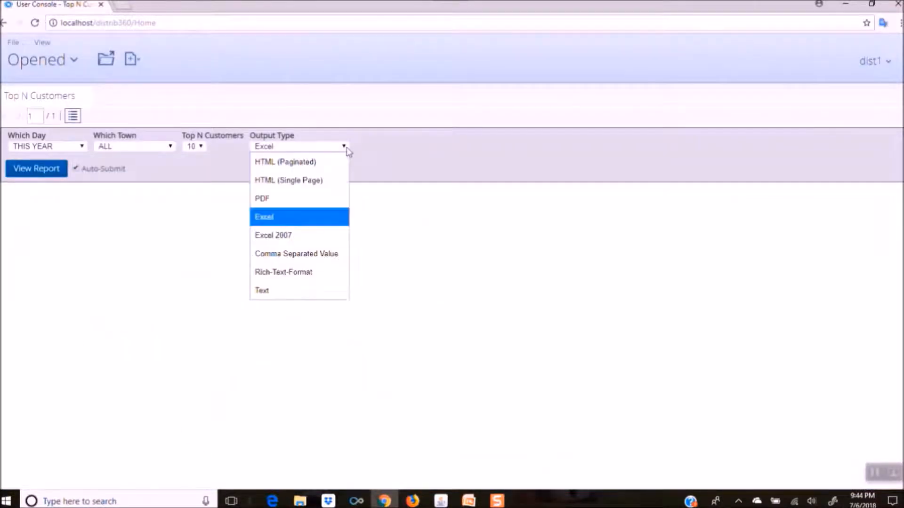
pyautogui.click(308, 199)
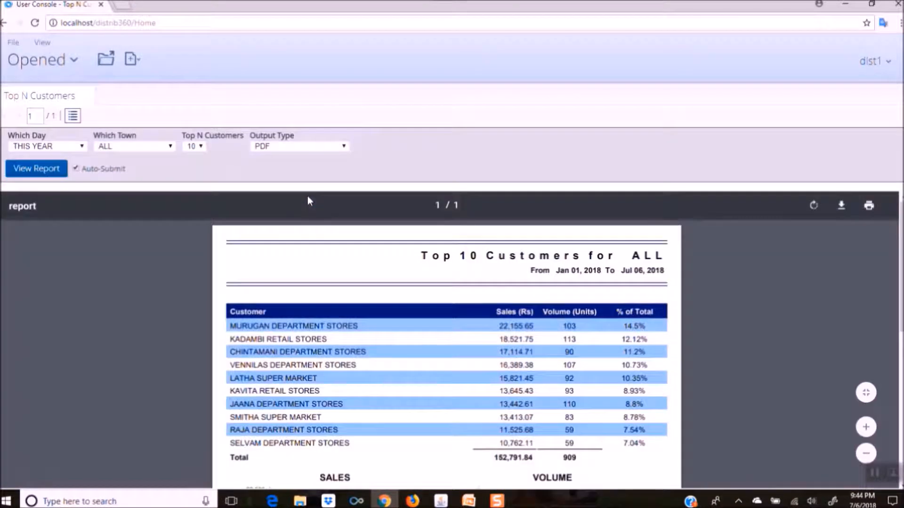
pyautogui.click(170, 146)
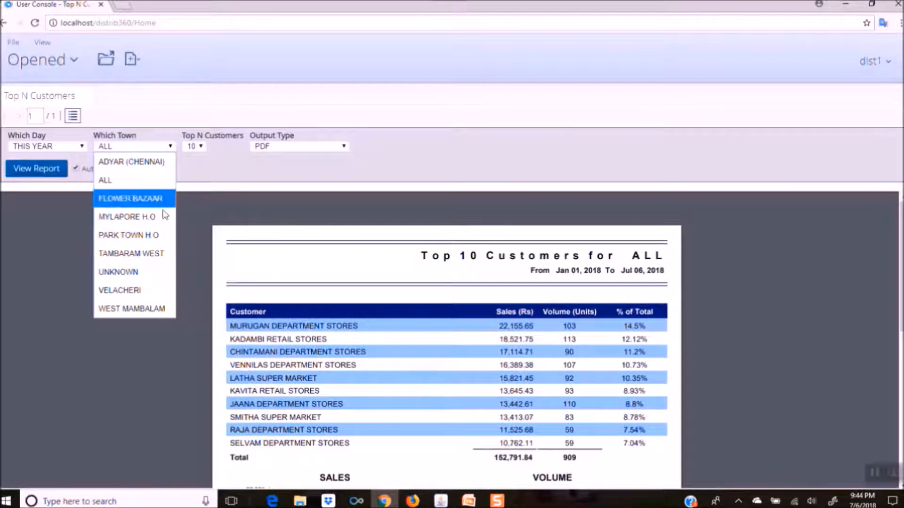
pyautogui.click(166, 291)
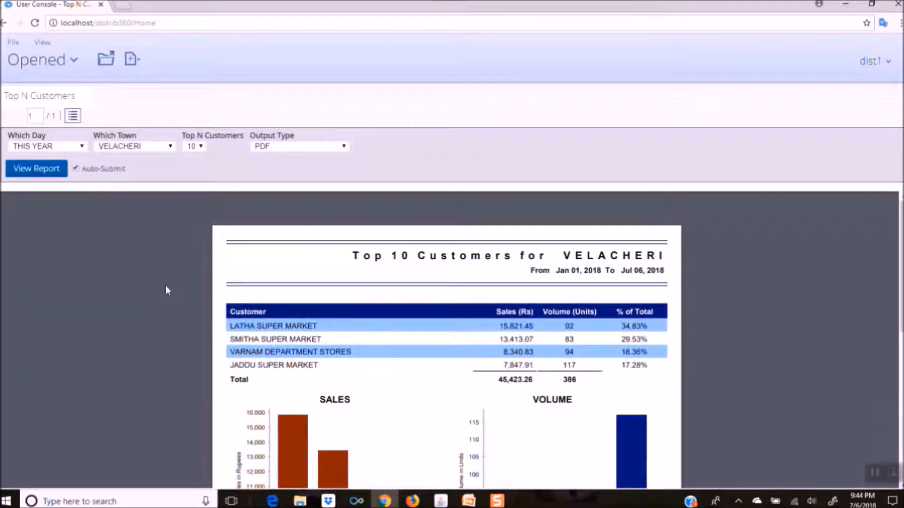
# Step: Widen the Top N Customers report to cover ALL towns
pyautogui.click(170, 147)
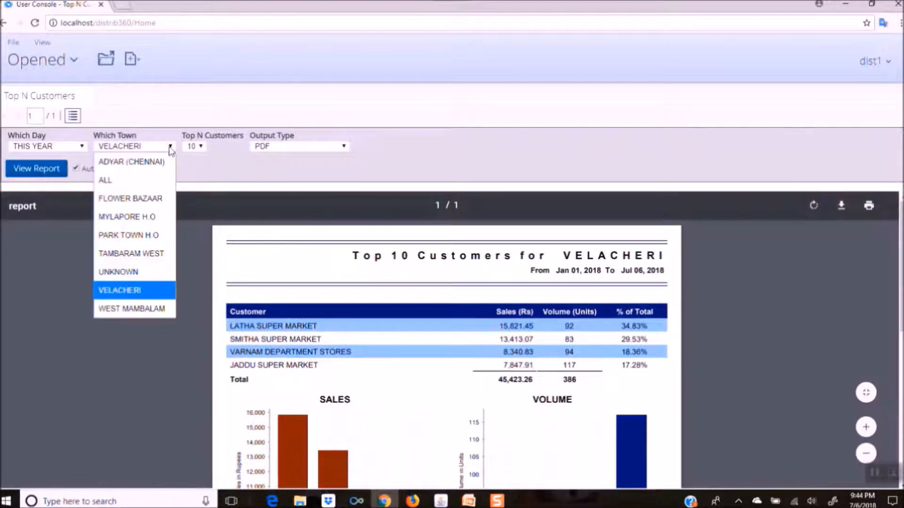
pyautogui.click(160, 181)
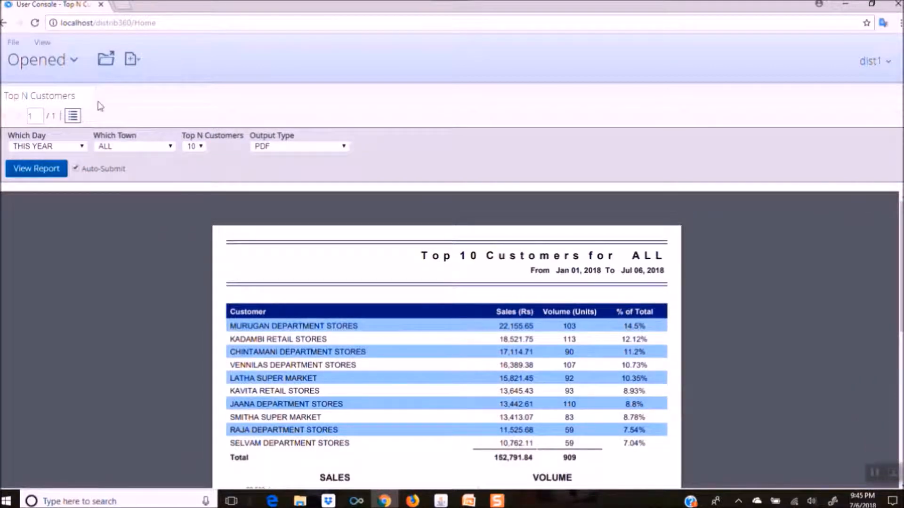
# Step: Browse the files in the Reports folder and open the Top N Products report
pyautogui.click(32, 67)
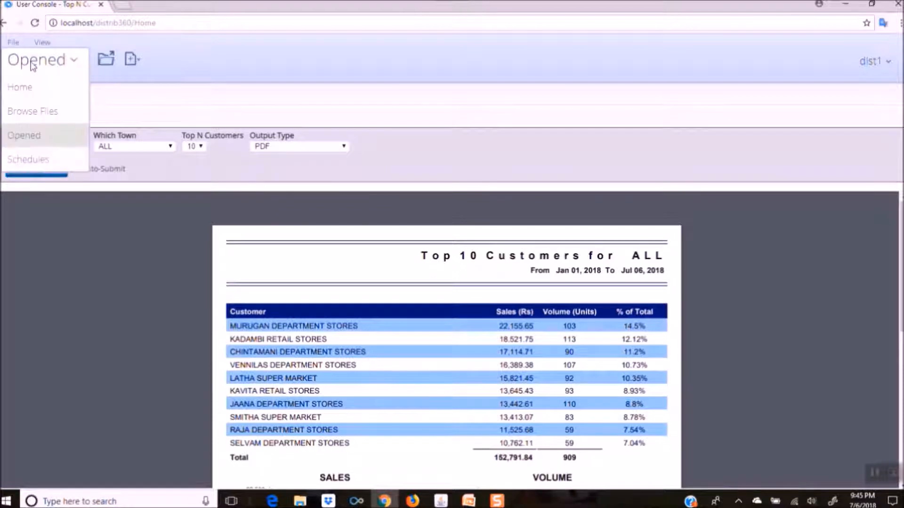
pyautogui.click(43, 116)
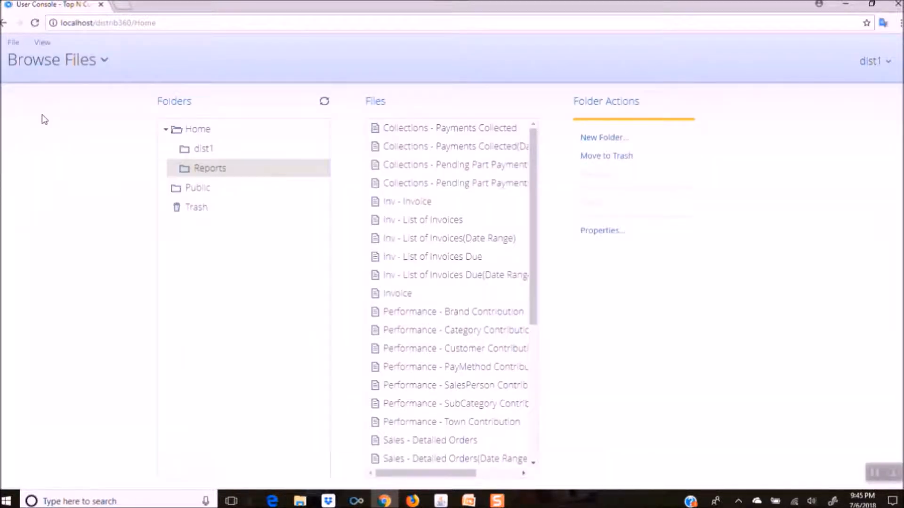
pyautogui.moveTo(535, 309); pyautogui.dragTo(545, 451)
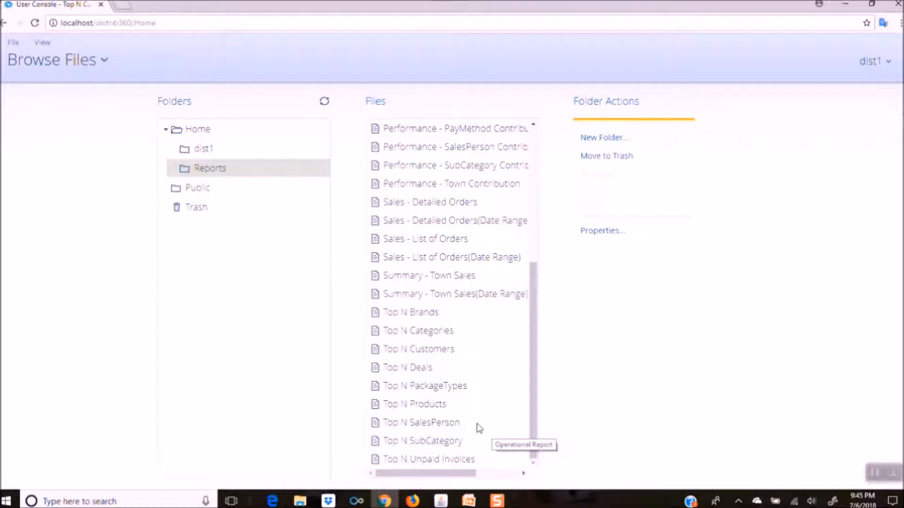
pyautogui.click(435, 407)
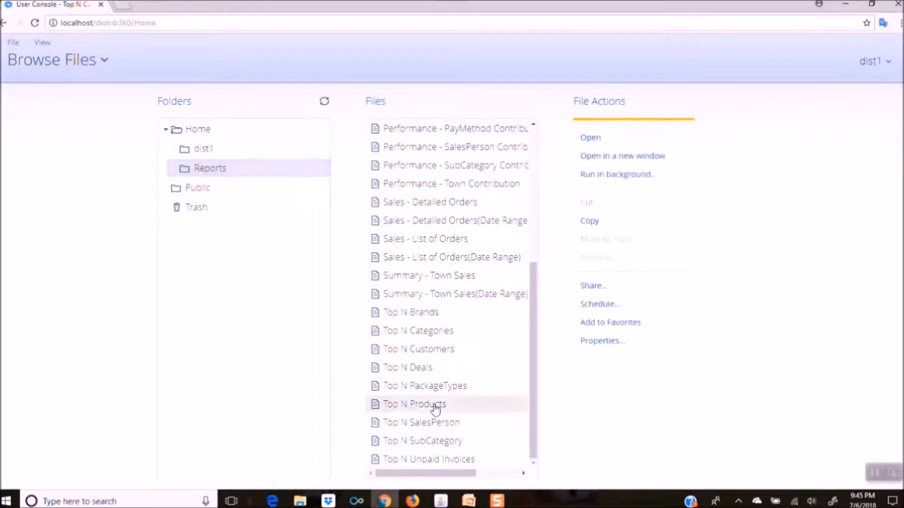
pyautogui.doubleClick(416, 413)
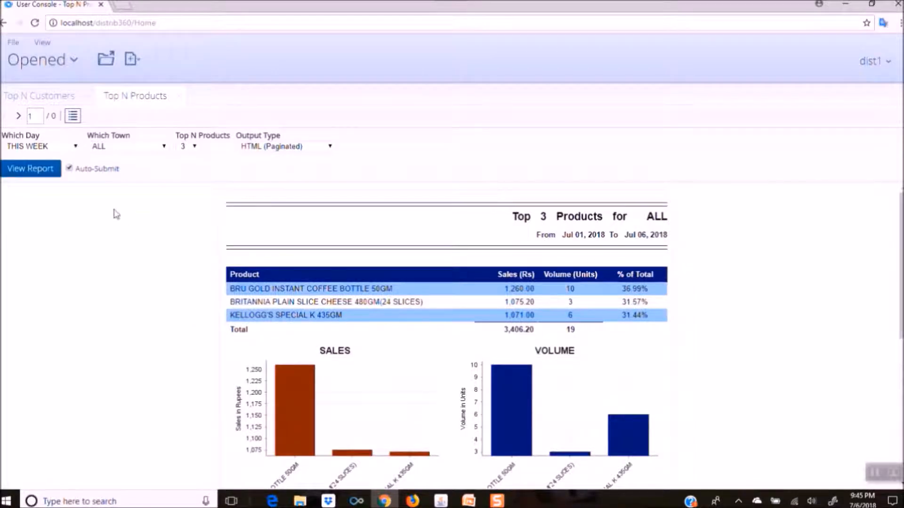
# Step: Set the Top N Products report to THIS YEAR with the top 10 products, and output it as PDF
pyautogui.click(76, 146)
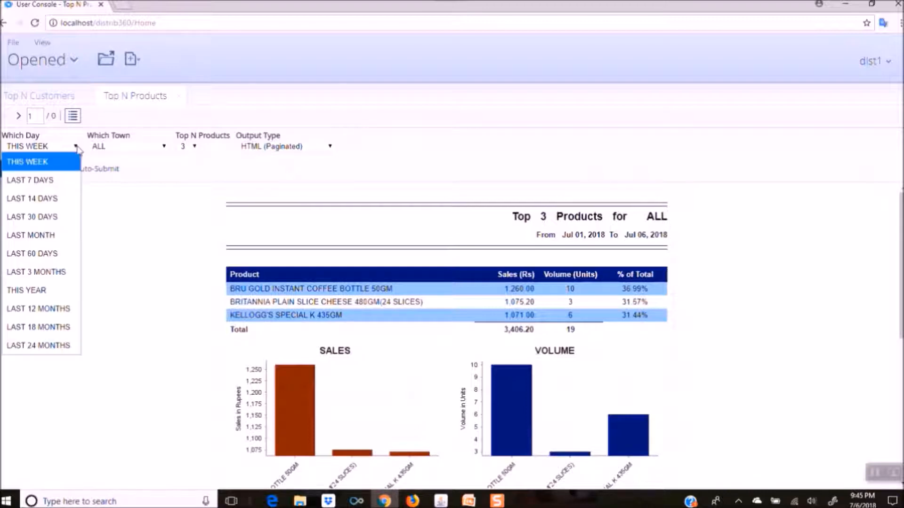
pyautogui.click(74, 294)
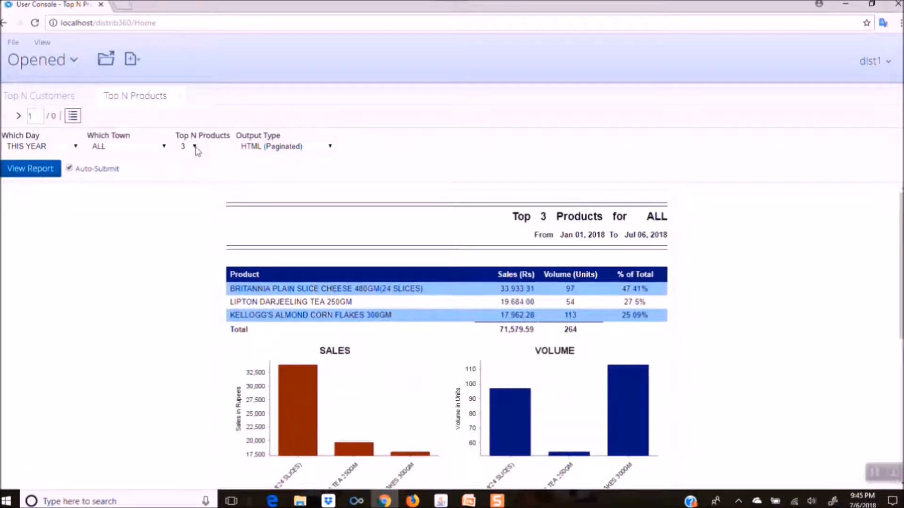
pyautogui.click(195, 147)
pyautogui.click(193, 200)
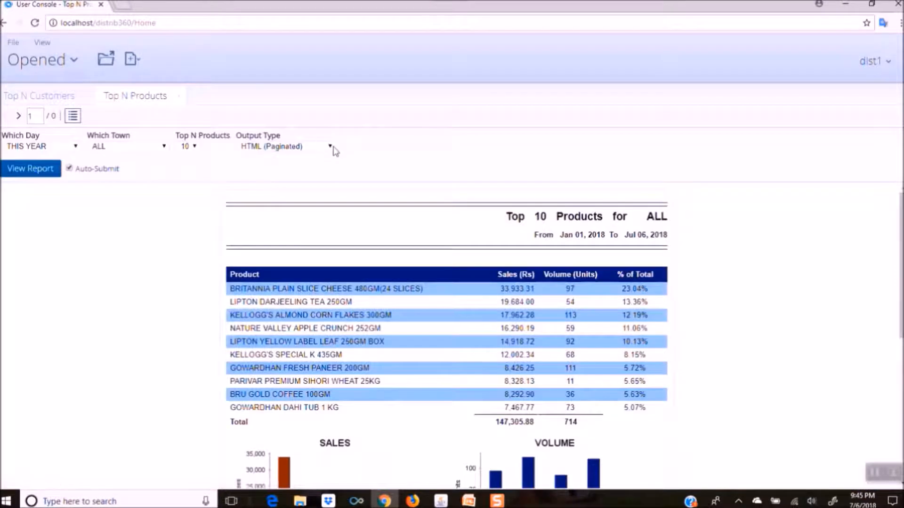
pyautogui.click(331, 147)
pyautogui.click(307, 198)
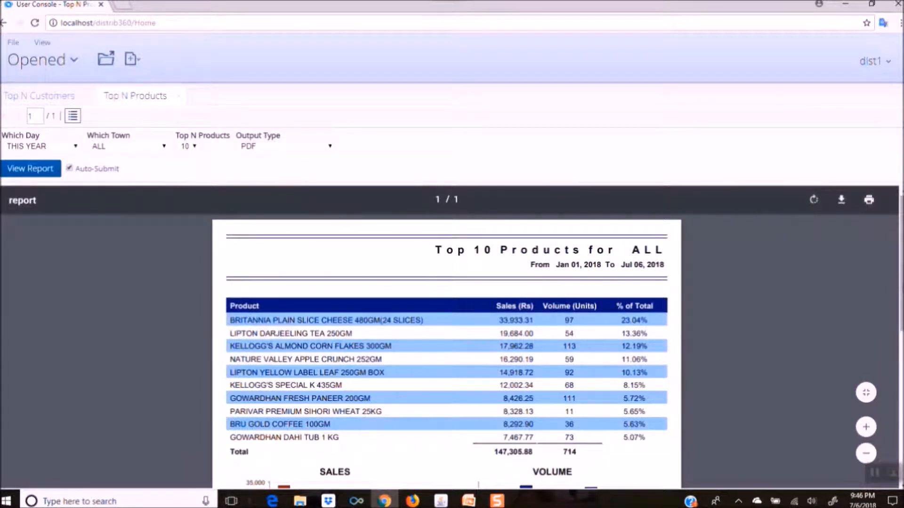
pyautogui.scroll(-1, 786, 299)
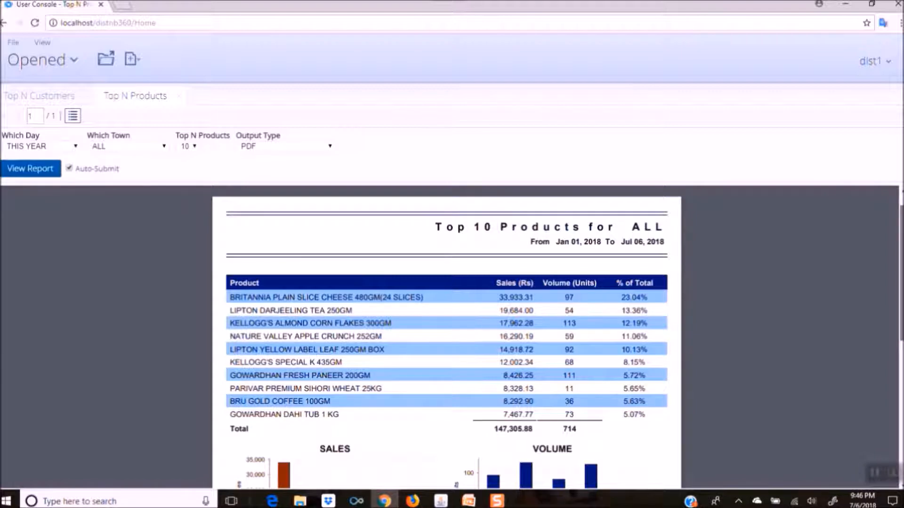
pyautogui.moveTo(902, 298)
pyautogui.mouseDown()
pyautogui.moveTo(902, 310)
pyautogui.moveTo(902, 294)
pyautogui.mouseUp()
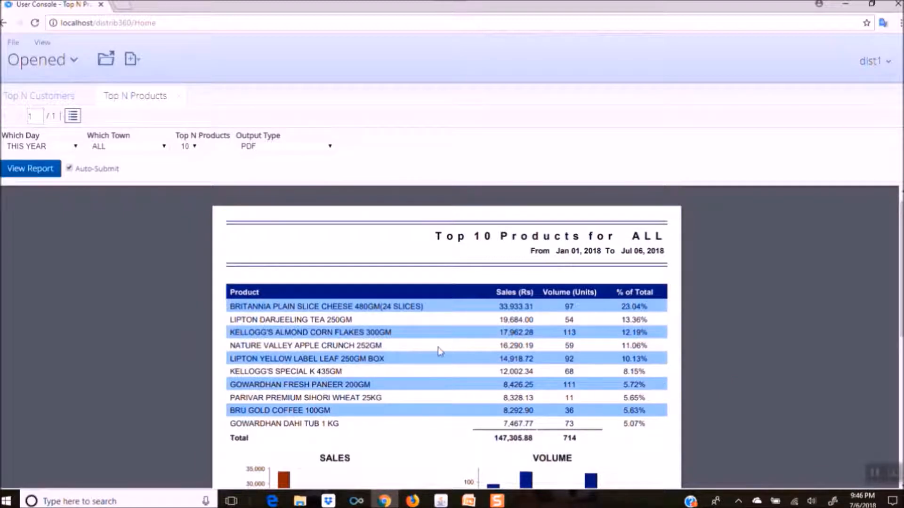
# Step: Go back to browsing the Reports folder and open the Top N Deals report
pyautogui.click(32, 102)
pyautogui.click(26, 66)
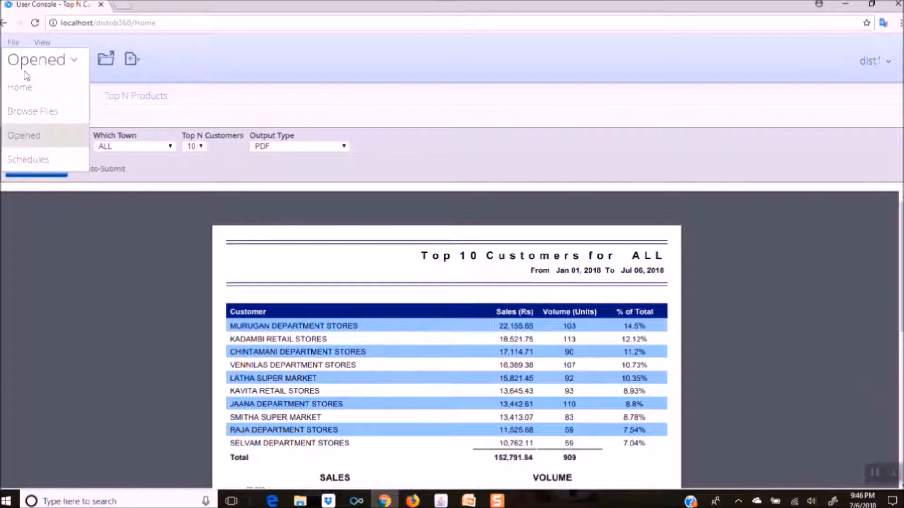
pyautogui.click(36, 110)
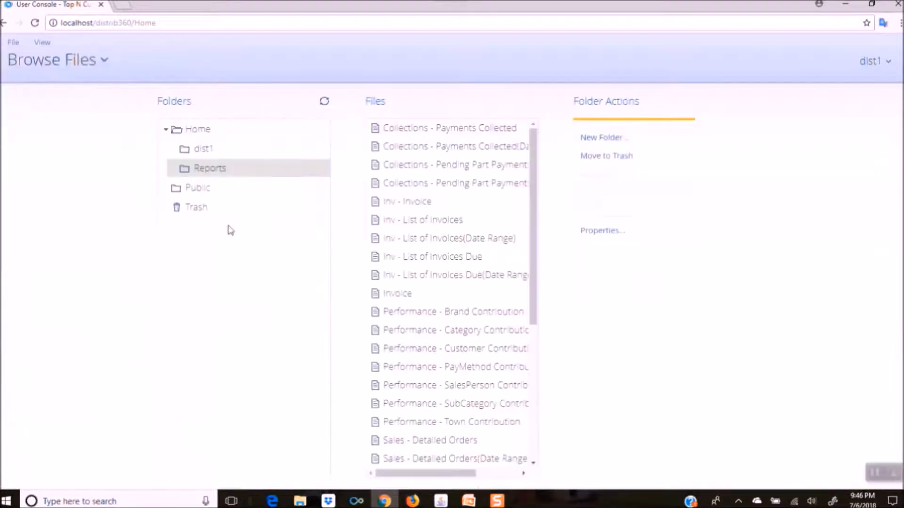
pyautogui.moveTo(532, 309); pyautogui.dragTo(545, 459)
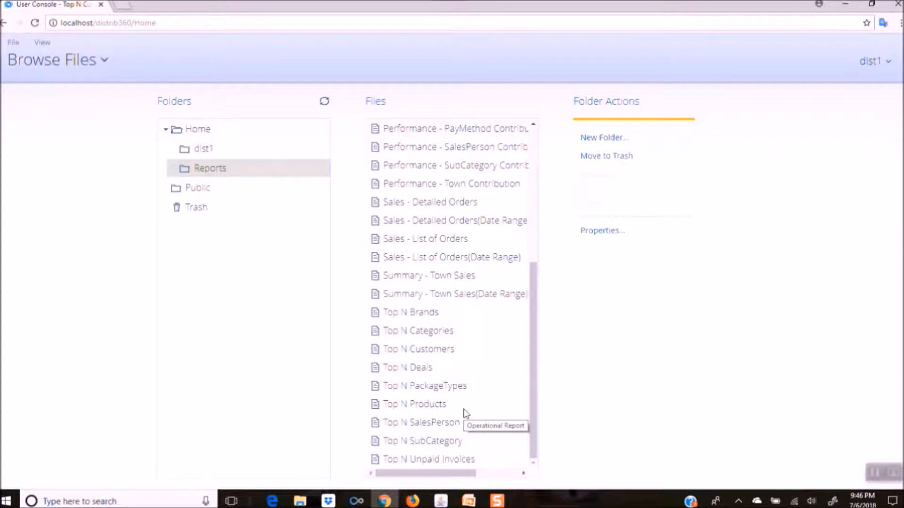
pyautogui.click(422, 370)
pyautogui.doubleClick(421, 370)
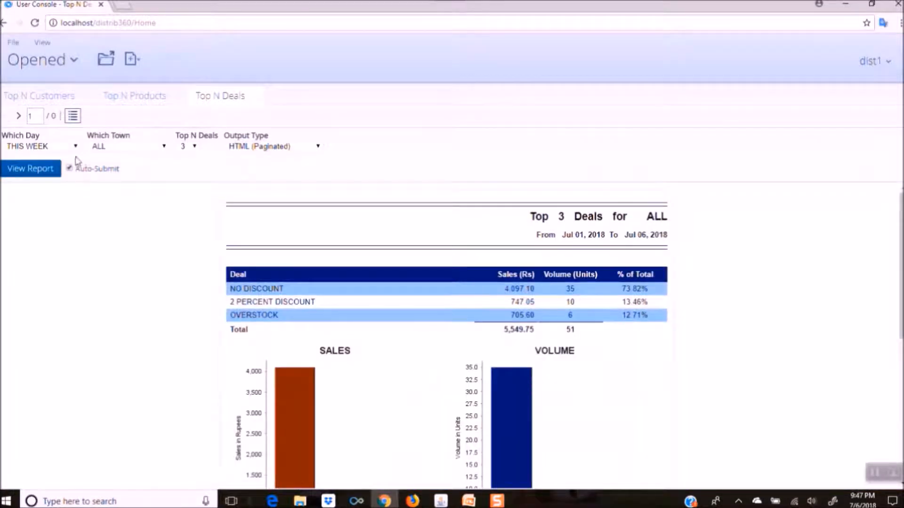
# Step: Set the Top N Deals report to THIS YEAR with the top 10 deals, and output it as PDF
pyautogui.click(75, 147)
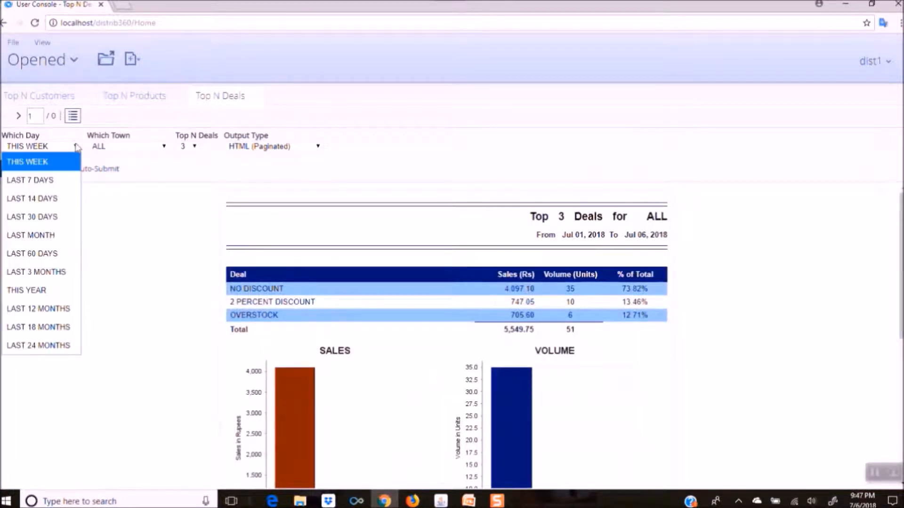
pyautogui.click(65, 289)
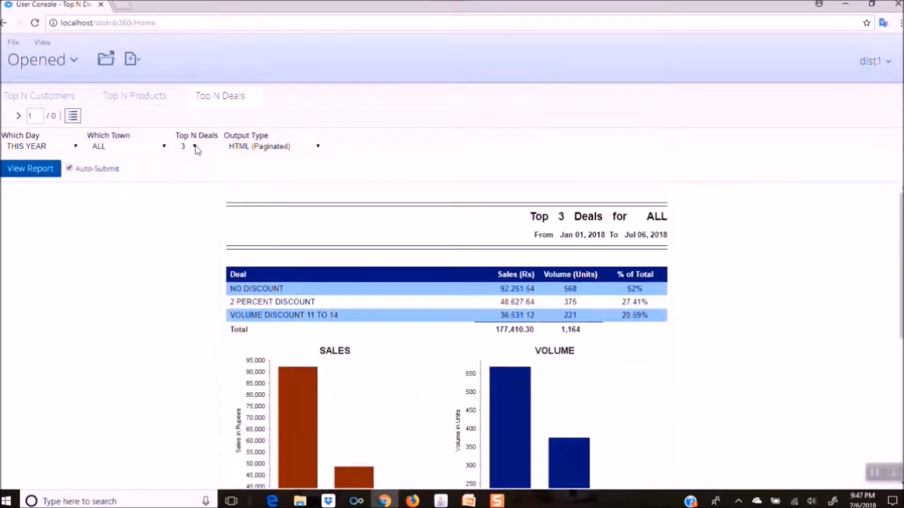
pyautogui.click(196, 147)
pyautogui.click(193, 201)
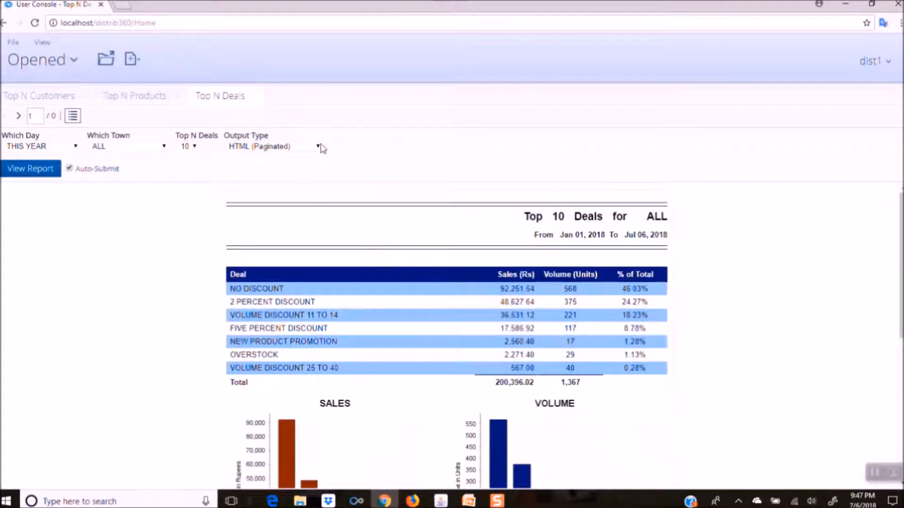
pyautogui.click(318, 147)
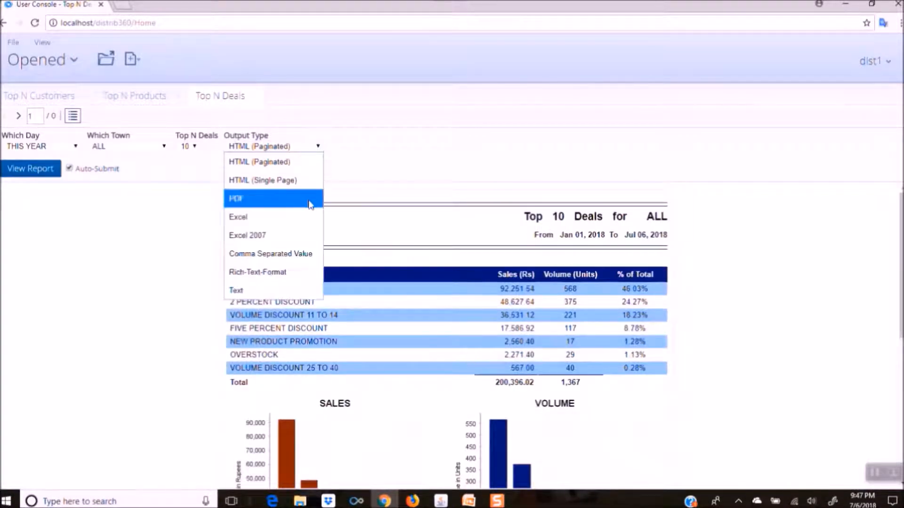
pyautogui.click(310, 203)
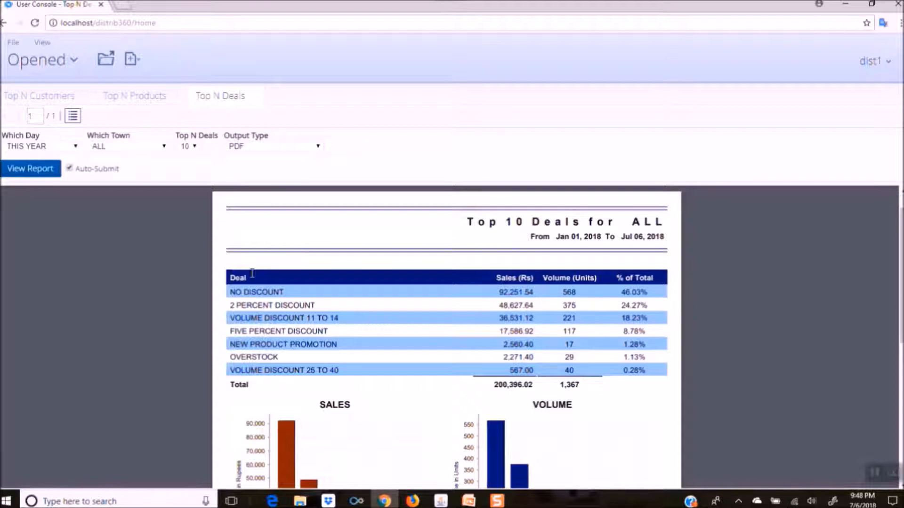
pyautogui.moveTo(187, 241)
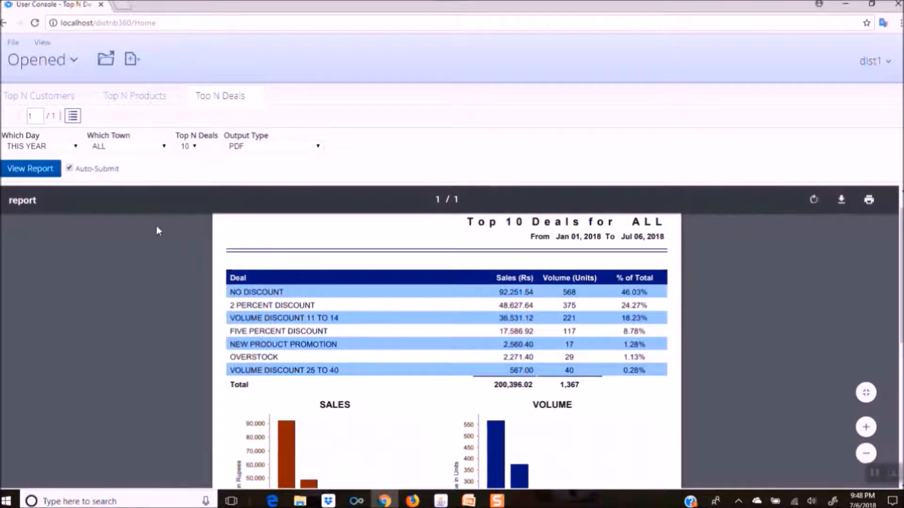
# Step: Try to view the Performance - SalesPerson Contribution report from the Reports folder, and close it
pyautogui.click(33, 65)
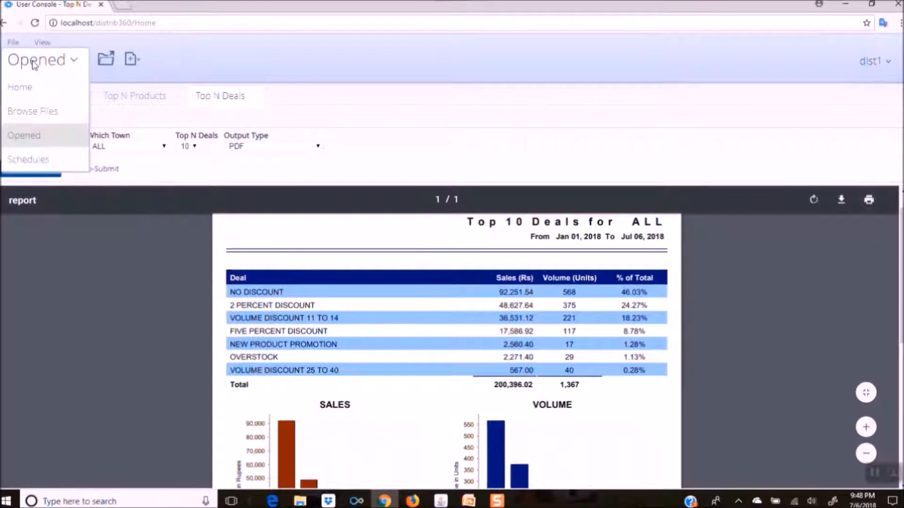
pyautogui.click(48, 113)
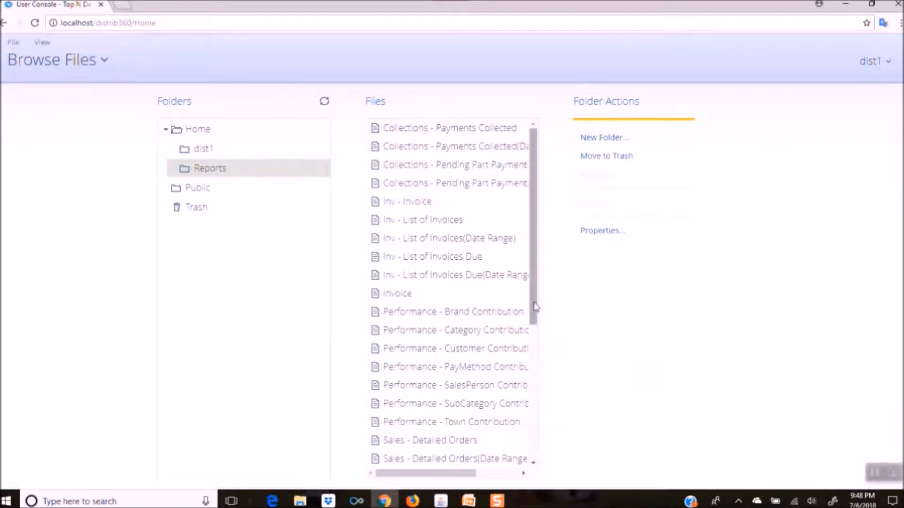
pyautogui.moveTo(535, 307); pyautogui.dragTo(533, 367)
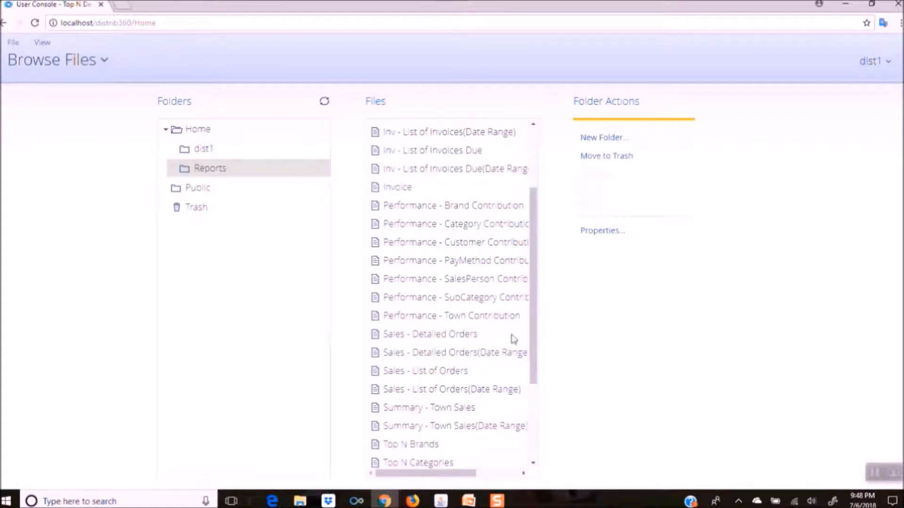
pyautogui.click(463, 284)
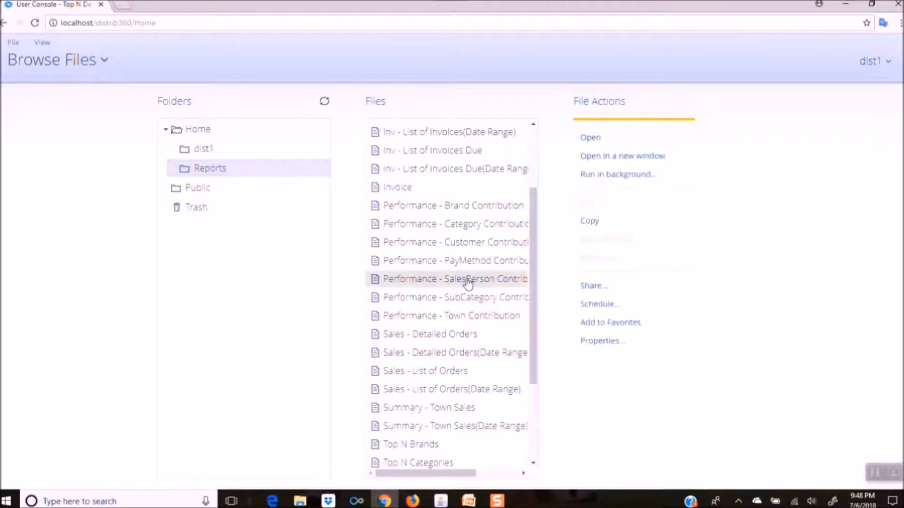
pyautogui.doubleClick(468, 283)
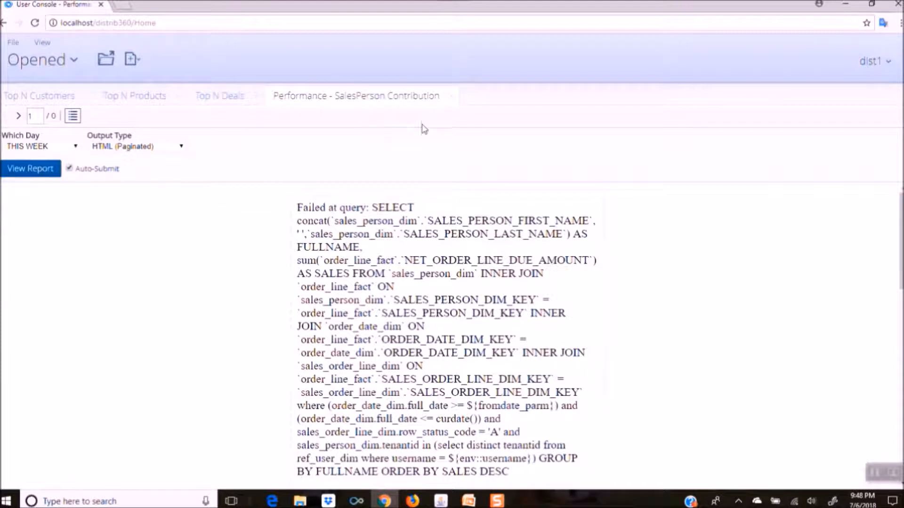
pyautogui.click(452, 98)
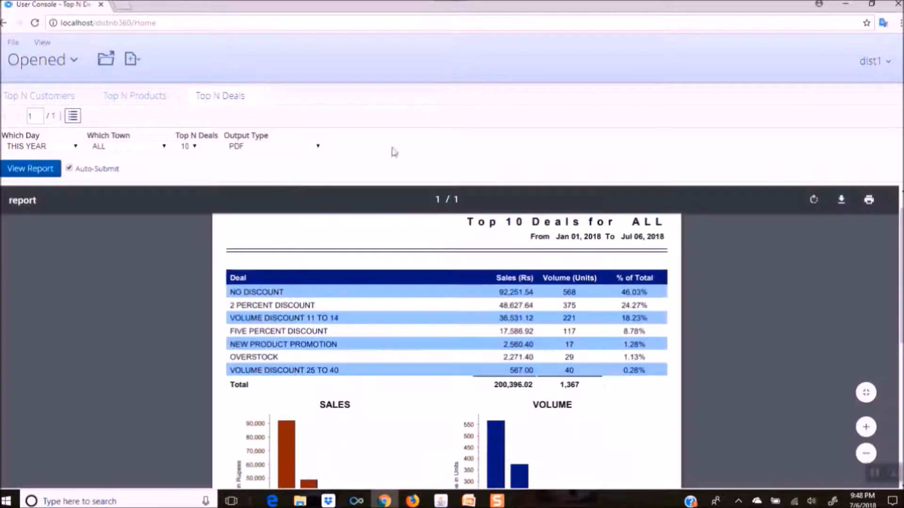
# Step: Open the Performance - Brand Contribution report from the Reports folder and set its period to THIS YEAR
pyautogui.click(28, 66)
pyautogui.click(33, 112)
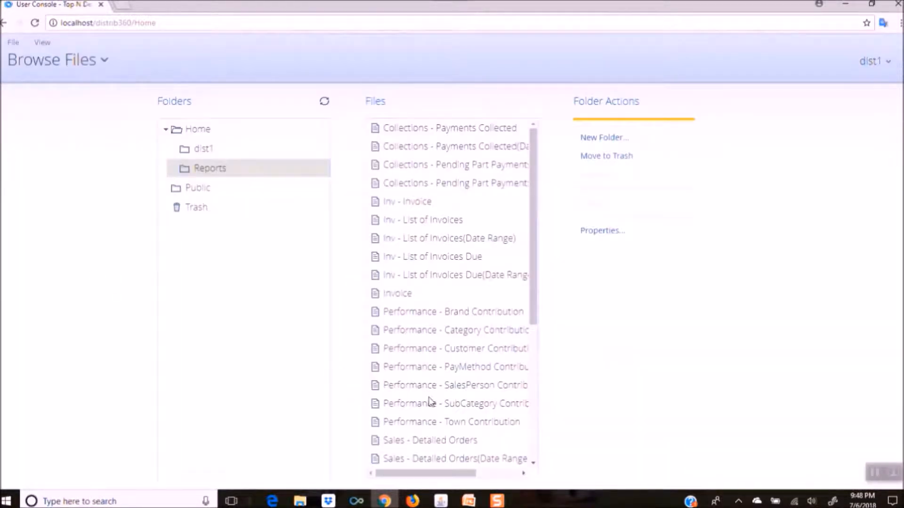
pyautogui.click(485, 424)
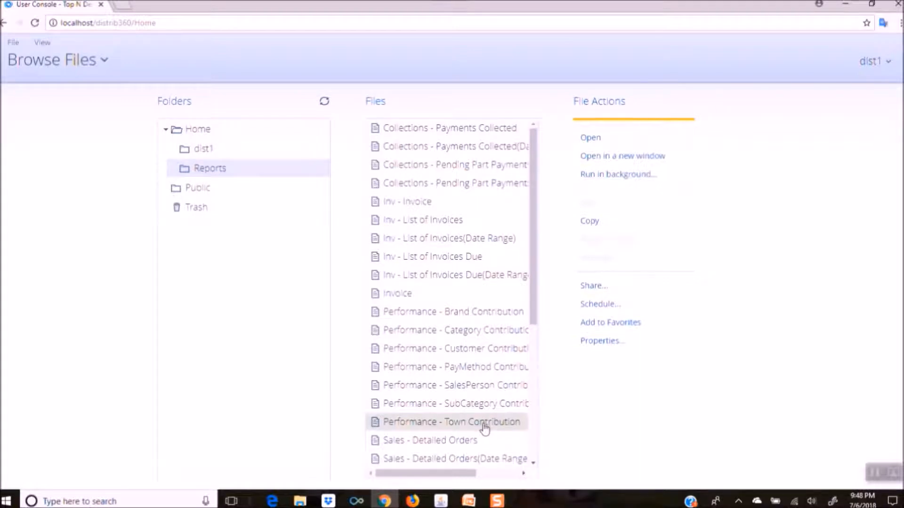
pyautogui.click(473, 313)
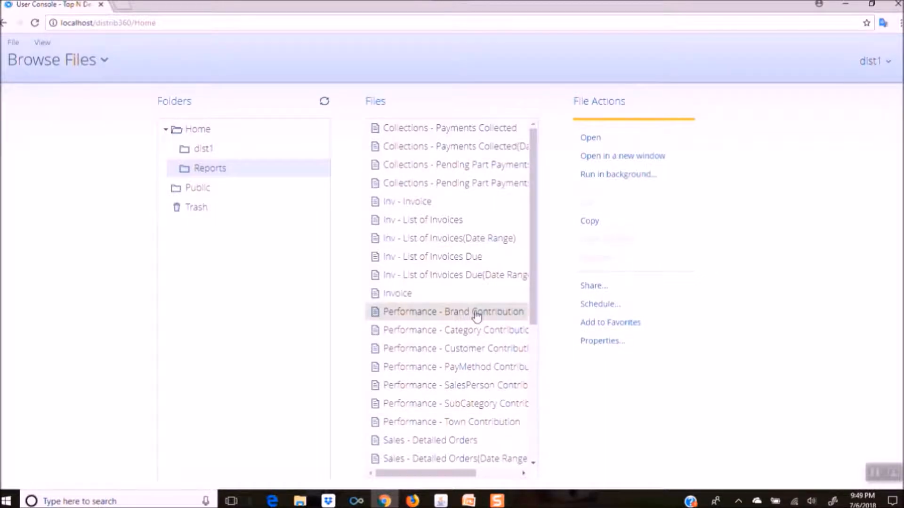
pyautogui.doubleClick(486, 313)
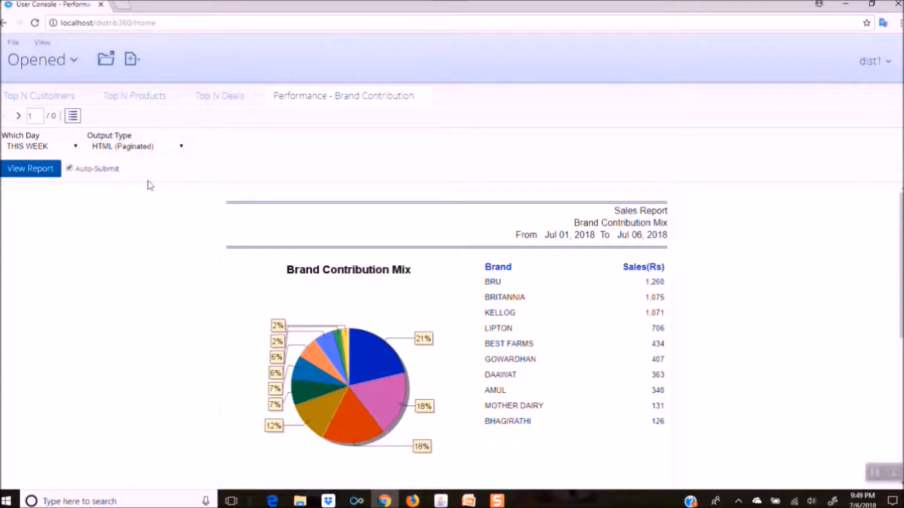
pyautogui.click(75, 147)
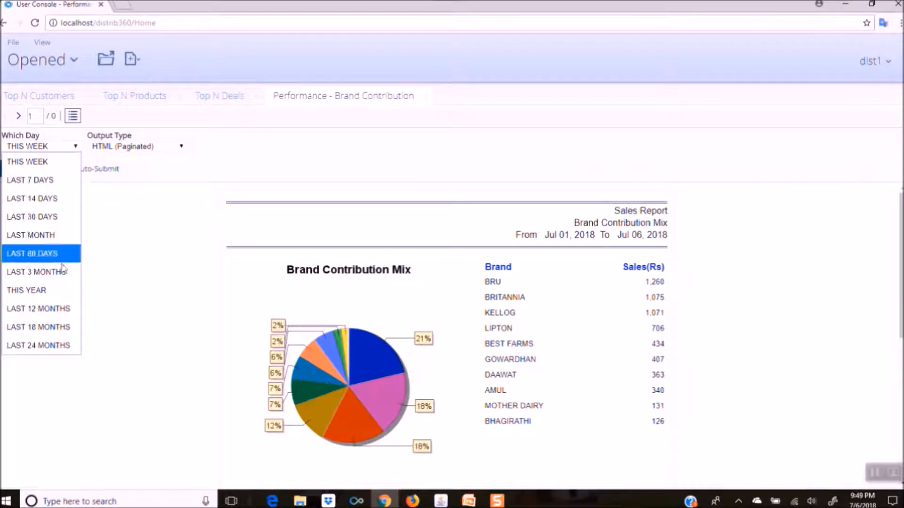
pyautogui.click(65, 291)
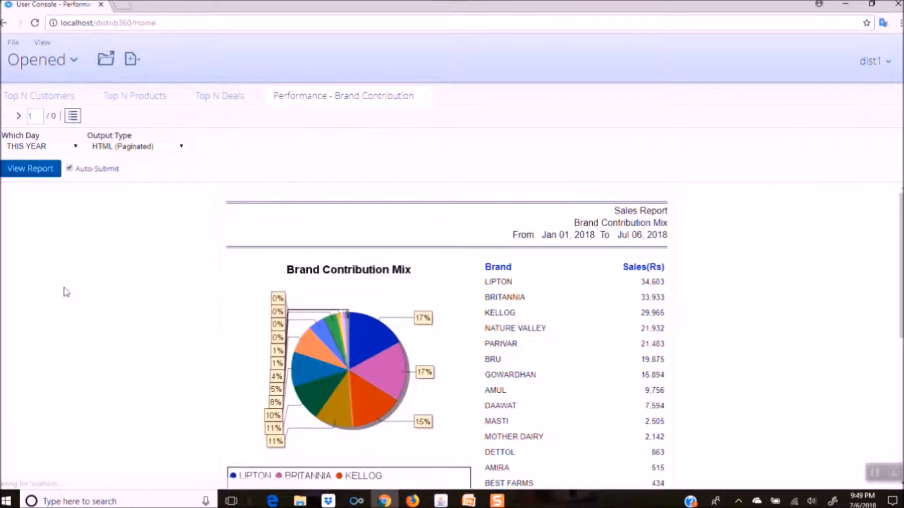
# Step: Output the Performance - Brand Contribution report as PDF and look over its chart and brand list
pyautogui.click(181, 147)
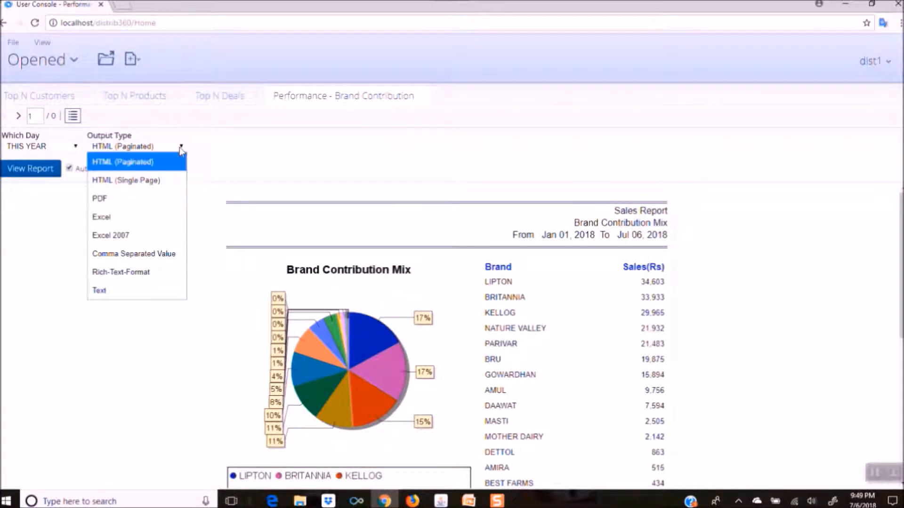
pyautogui.click(168, 207)
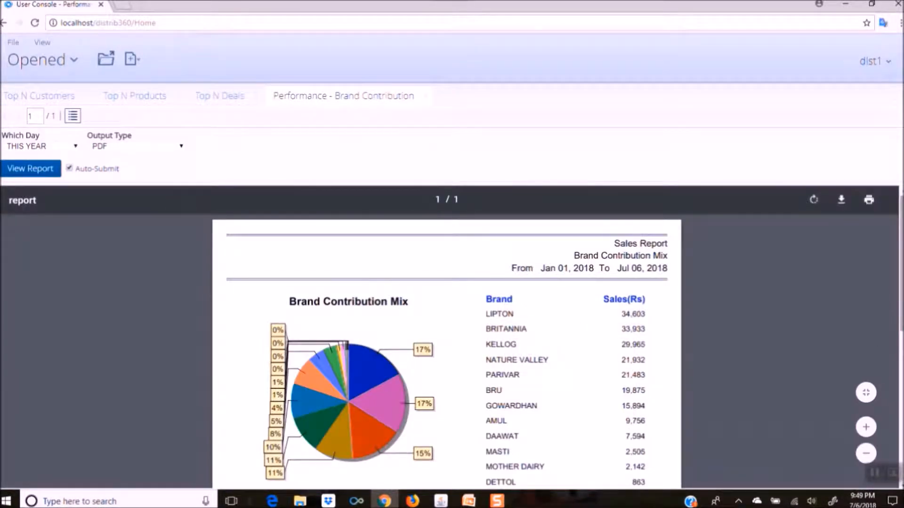
pyautogui.scroll(-2, 901, 282)
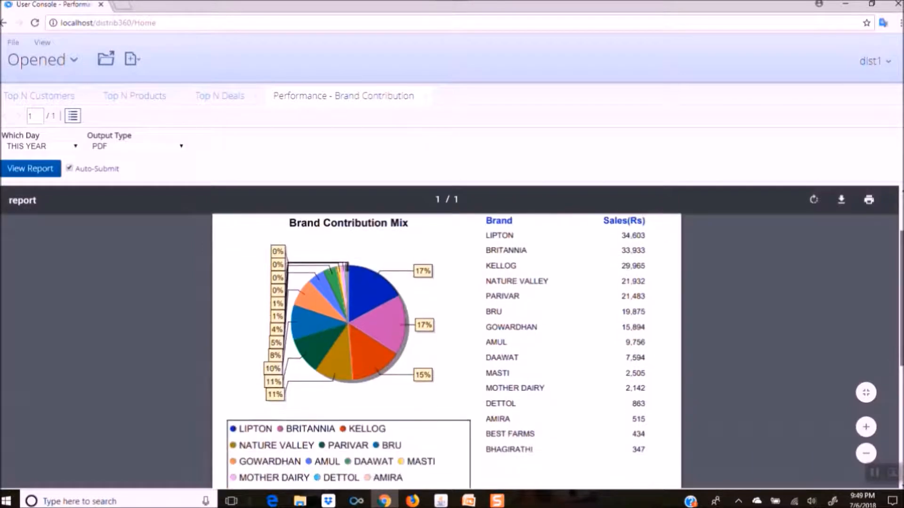
pyautogui.scroll(1, 902, 292)
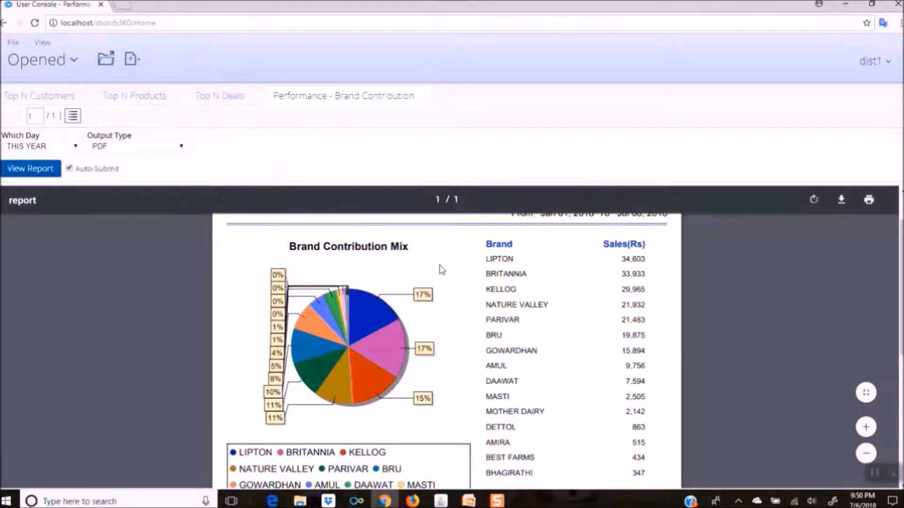
# Step: Open the Performance - Town Contribution report from the Reports folder and set its period to THIS YEAR
pyautogui.click(23, 64)
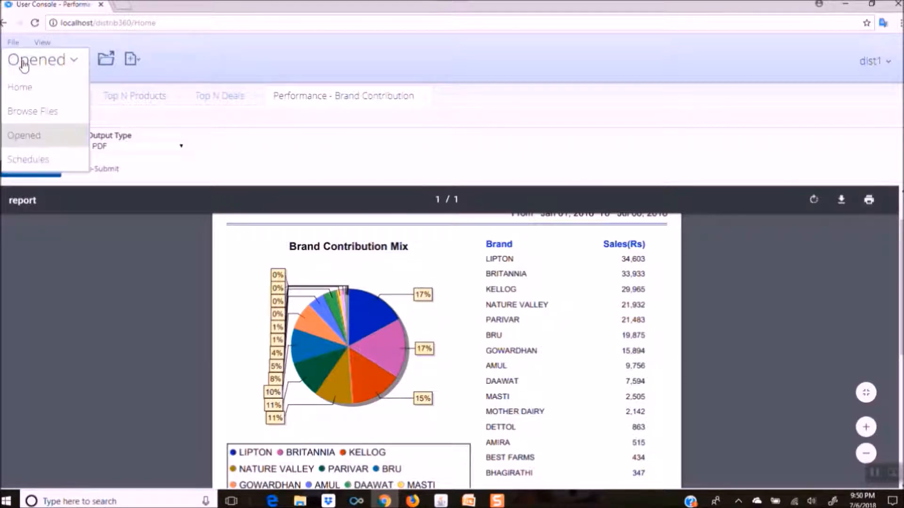
pyautogui.click(32, 113)
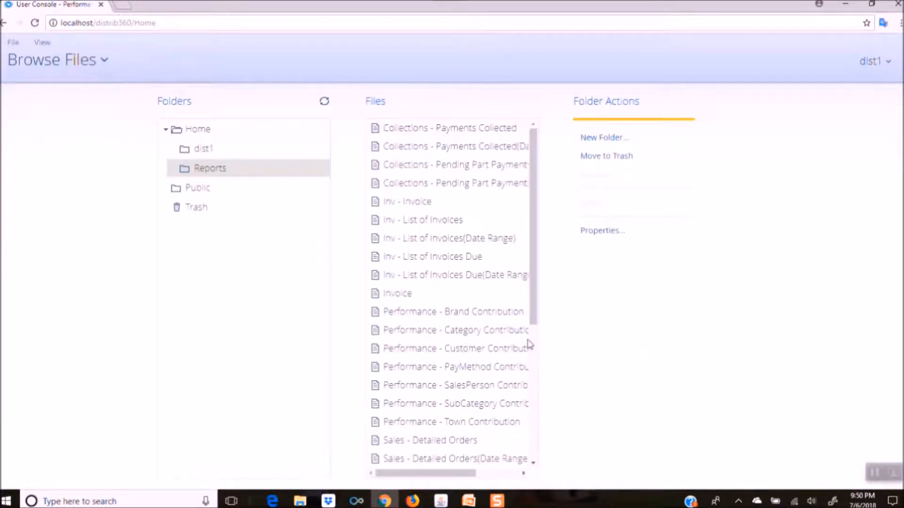
pyautogui.click(534, 465)
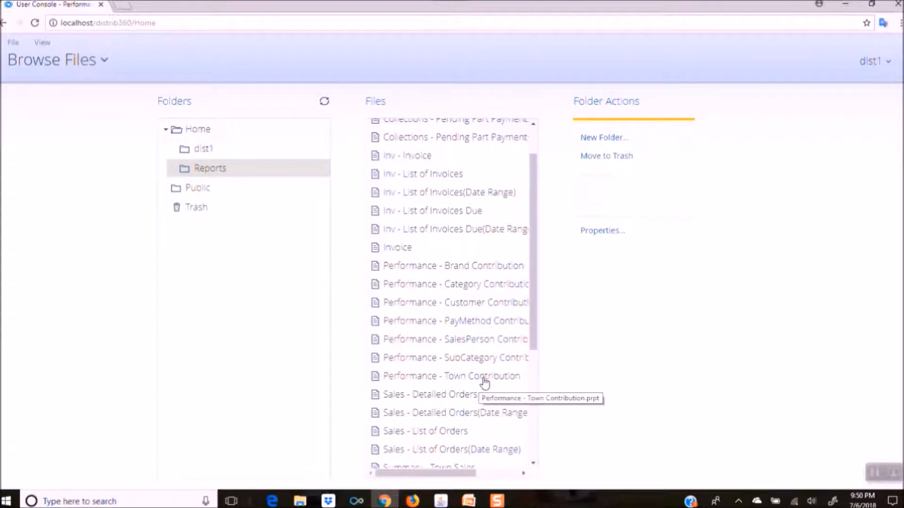
pyautogui.doubleClick(483, 379)
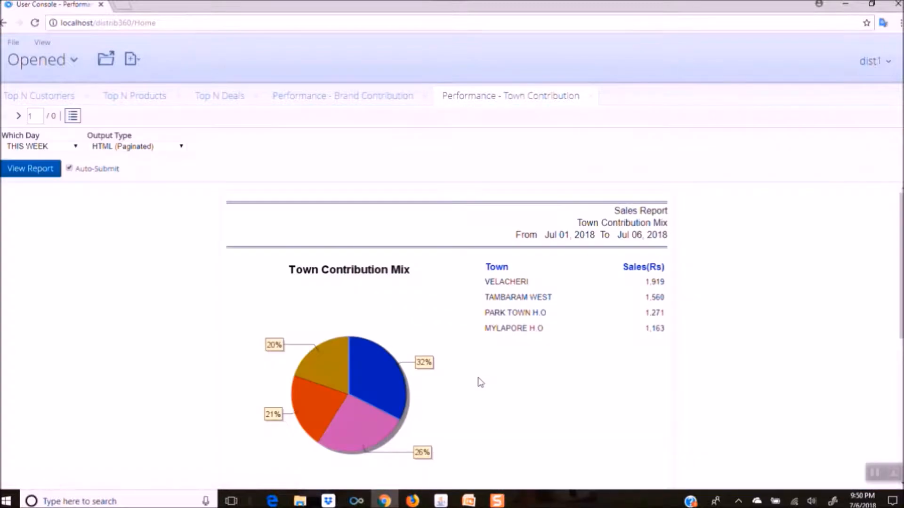
pyautogui.click(75, 146)
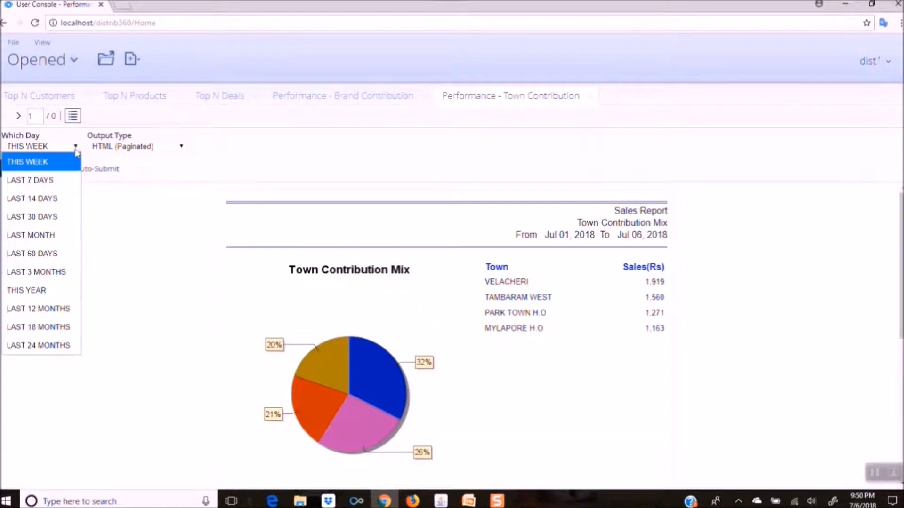
pyautogui.click(62, 290)
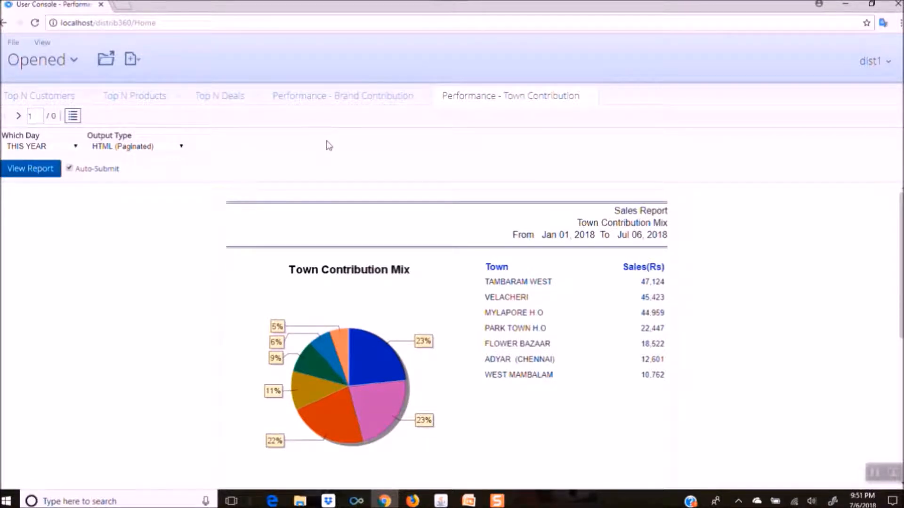
# Step: Look back over the opened Performance - Brand Contribution, Top N Deals and Top N Products reports
pyautogui.click(335, 96)
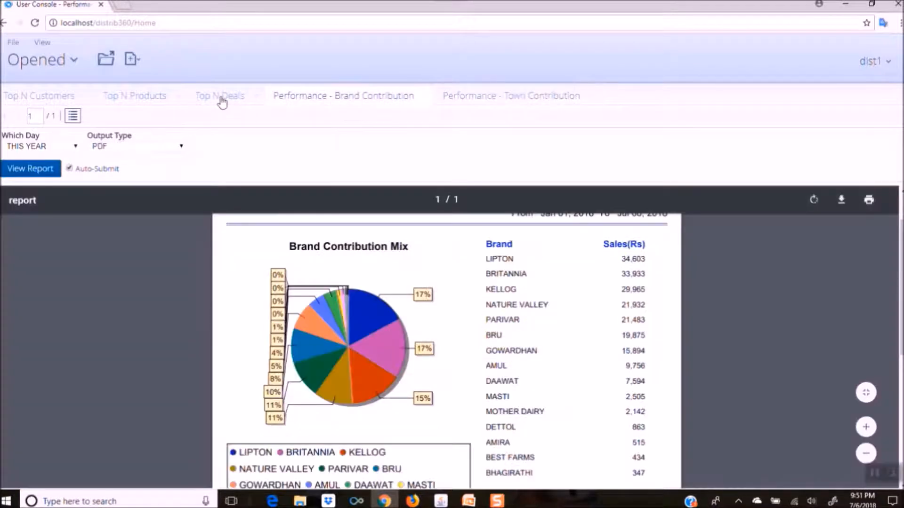
pyautogui.click(221, 99)
pyautogui.click(145, 103)
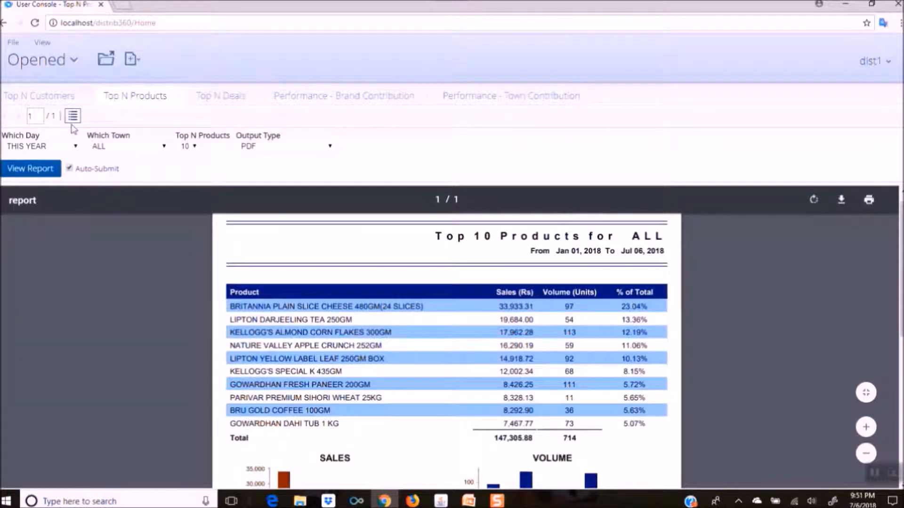
# Step: Go back to browsing the Reports folder and open the Sales - List of Orders report
pyautogui.click(37, 66)
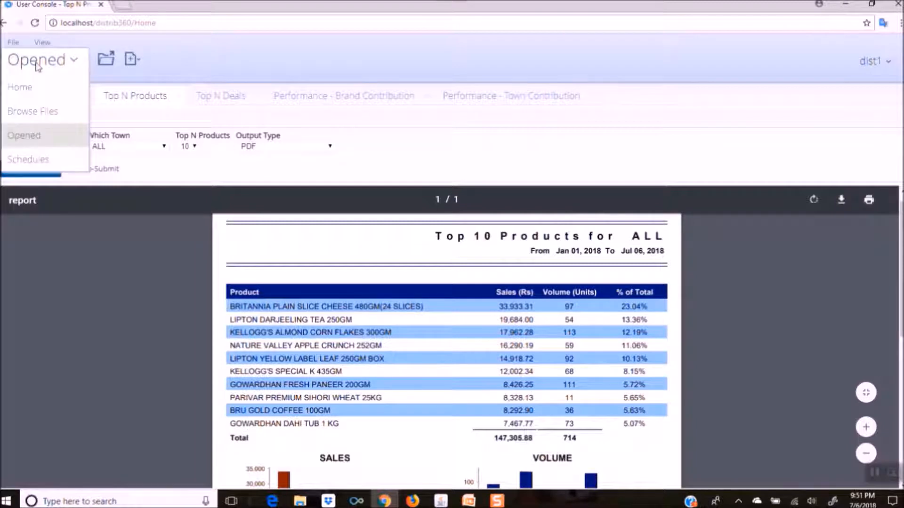
pyautogui.click(44, 111)
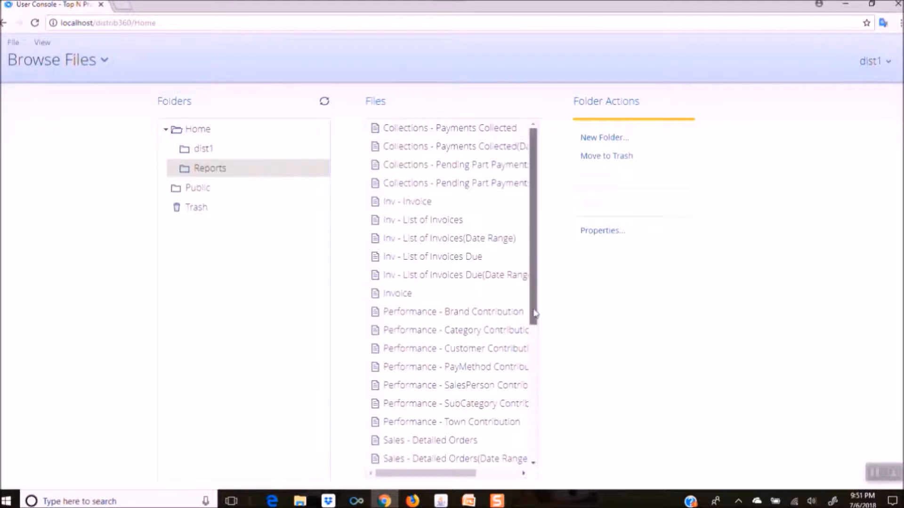
pyautogui.moveTo(535, 314); pyautogui.dragTo(542, 399)
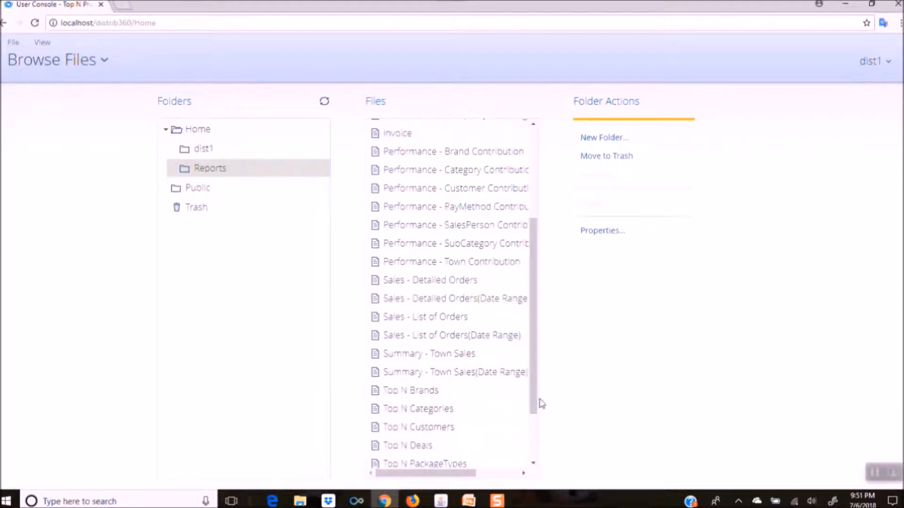
pyautogui.click(423, 320)
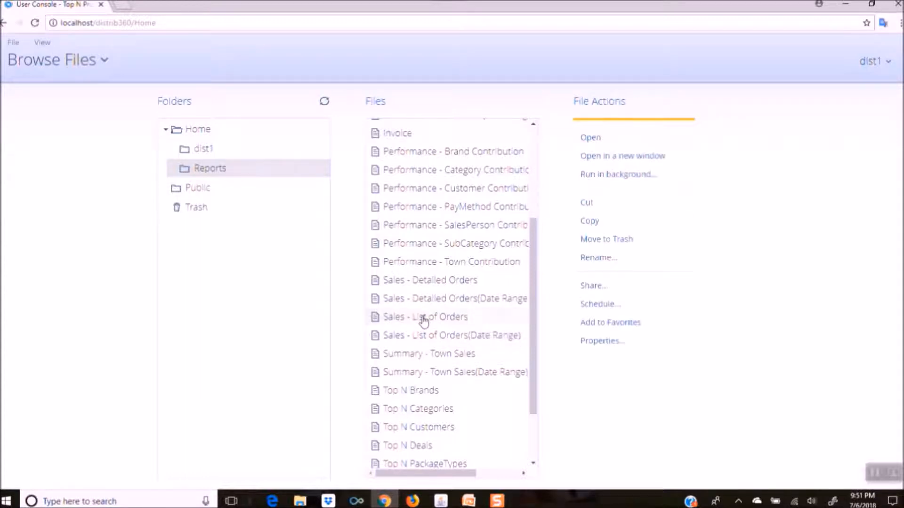
pyautogui.doubleClick(434, 319)
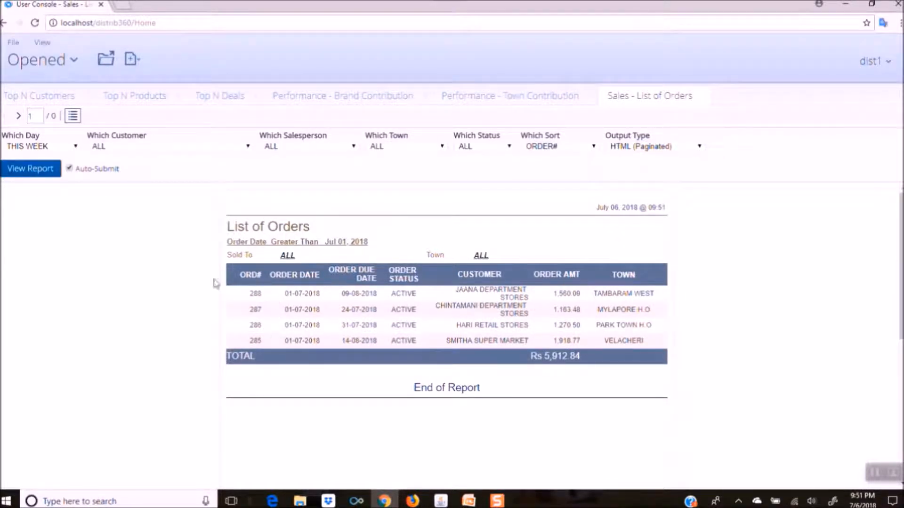
# Step: Set the Sales - List of Orders report's period to THIS YEAR and output it as PDF
pyautogui.click(75, 147)
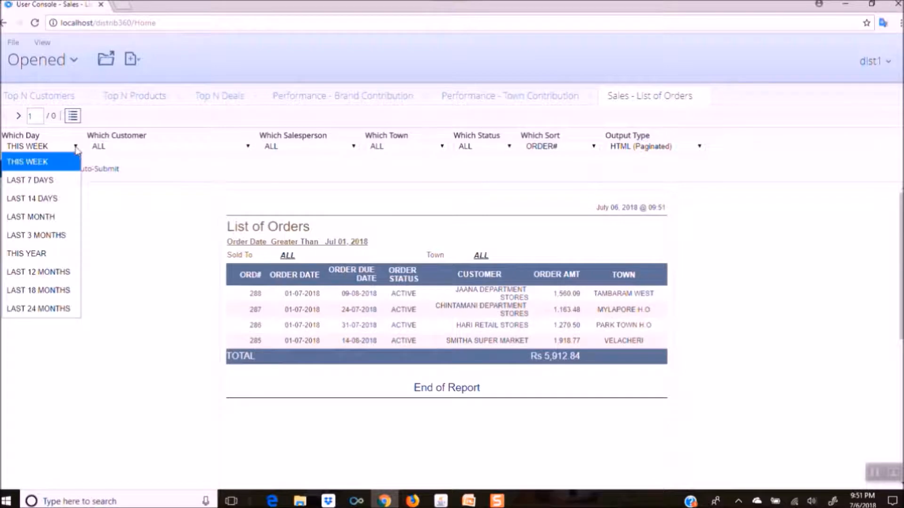
pyautogui.click(66, 255)
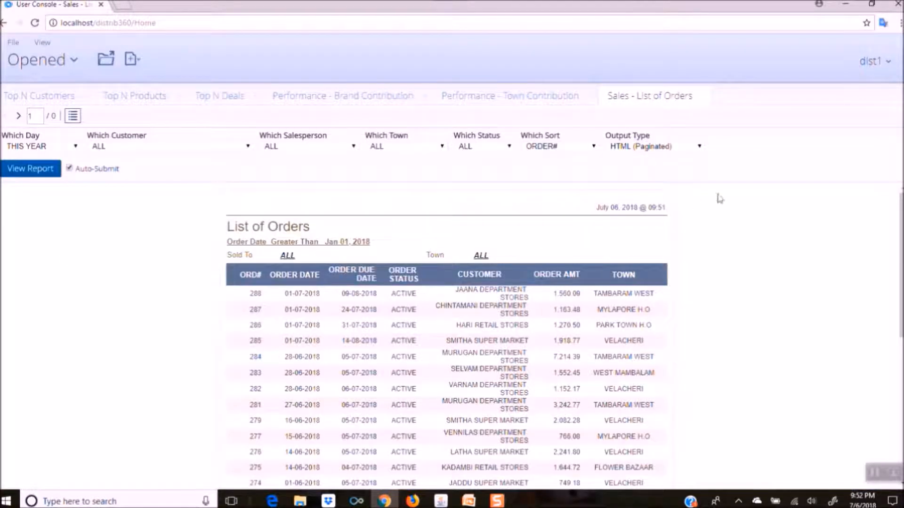
pyautogui.click(700, 147)
pyautogui.click(646, 208)
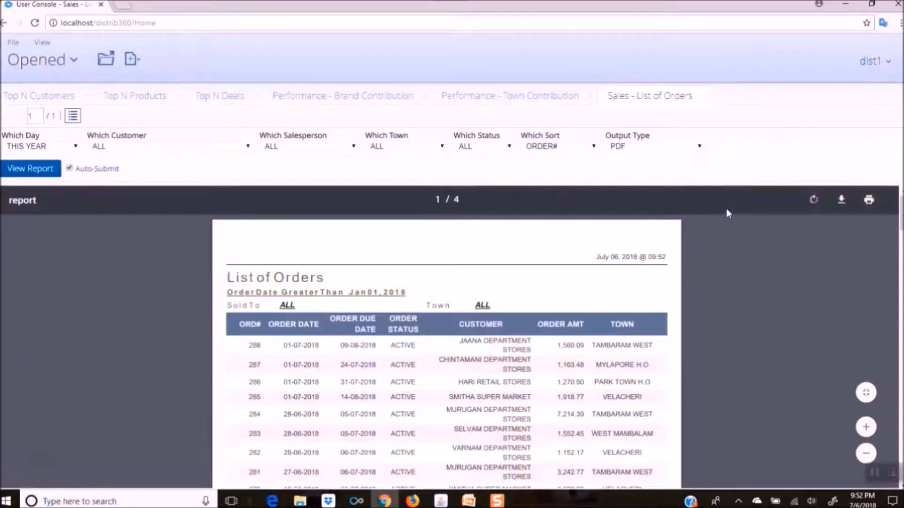
# Step: Read through the enlarged List of Orders PDF to its last page, and sort the report by ORDERAMT
pyautogui.click(867, 427)
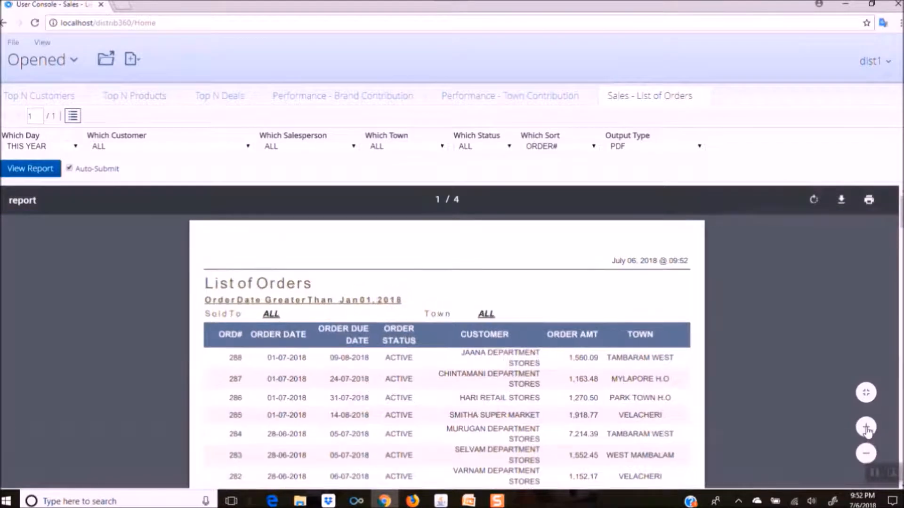
pyautogui.click(867, 428)
pyautogui.click(867, 428)
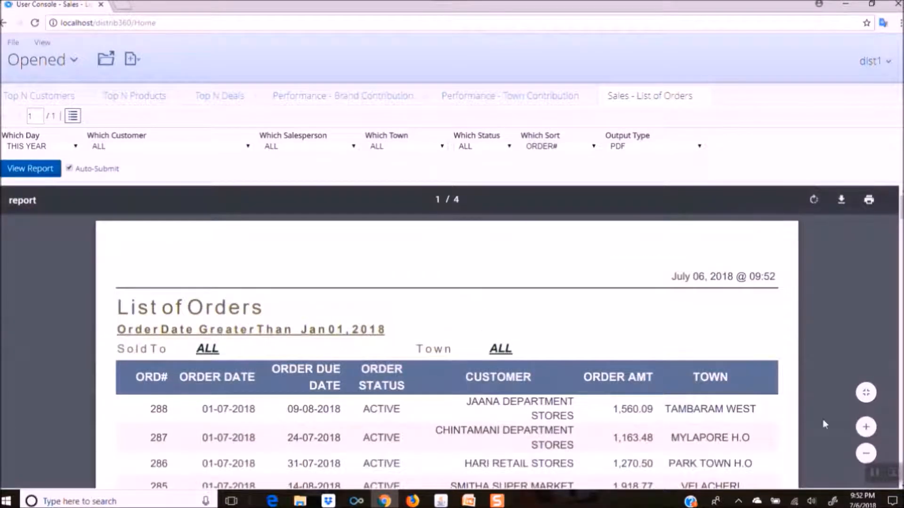
pyautogui.scroll(-4, 447, 353)
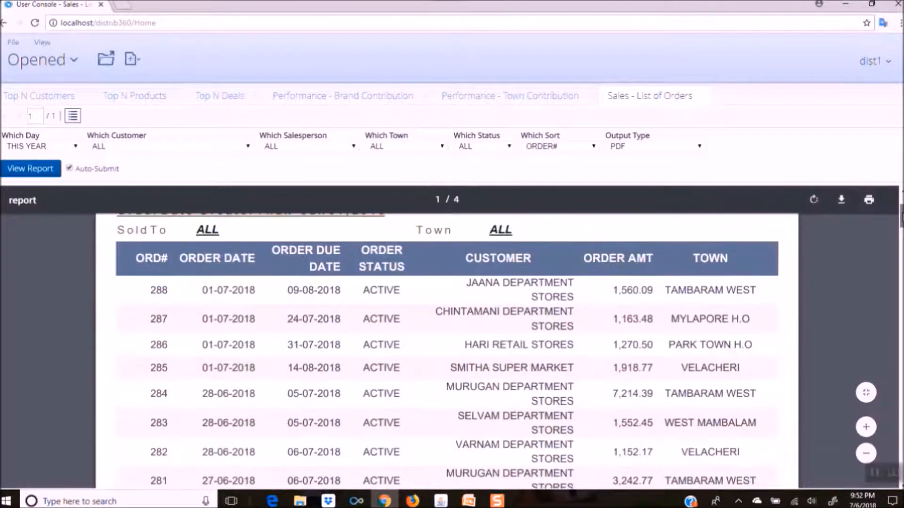
pyautogui.moveTo(902, 222); pyautogui.dragTo(902, 414)
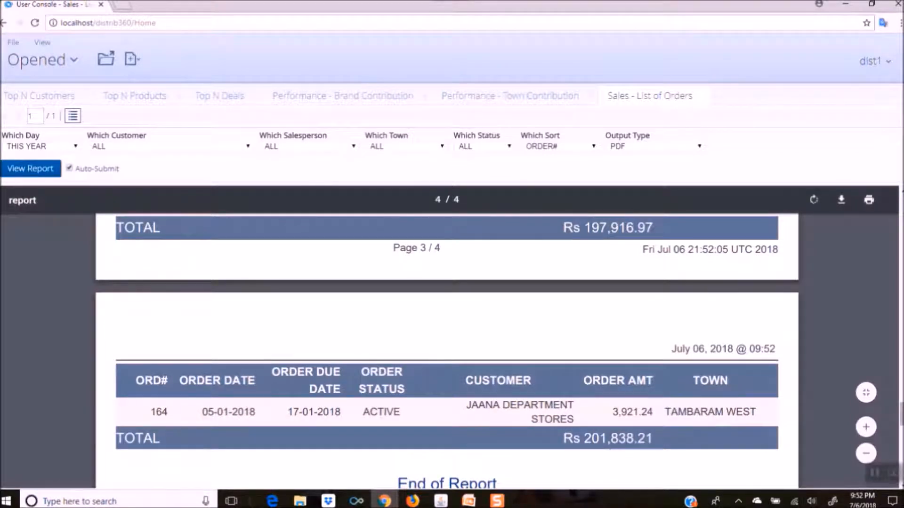
pyautogui.moveTo(901, 414); pyautogui.dragTo(901, 205)
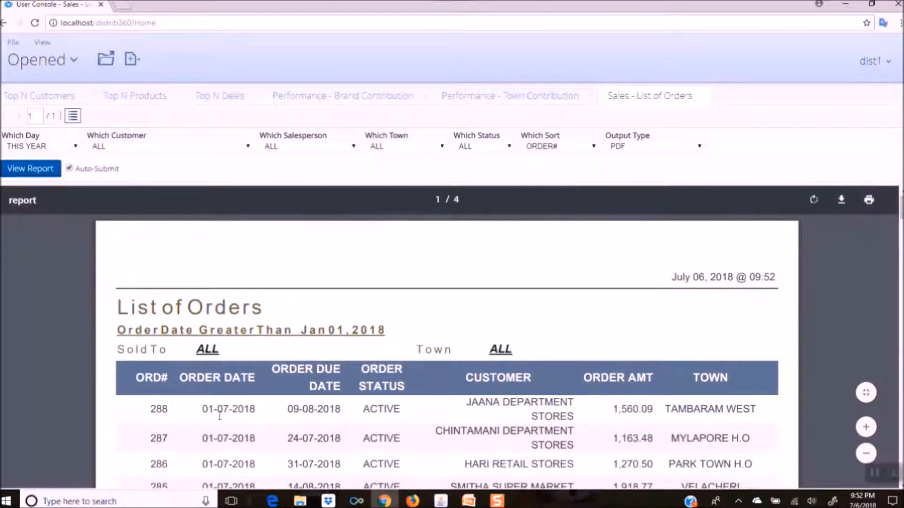
pyautogui.click(594, 147)
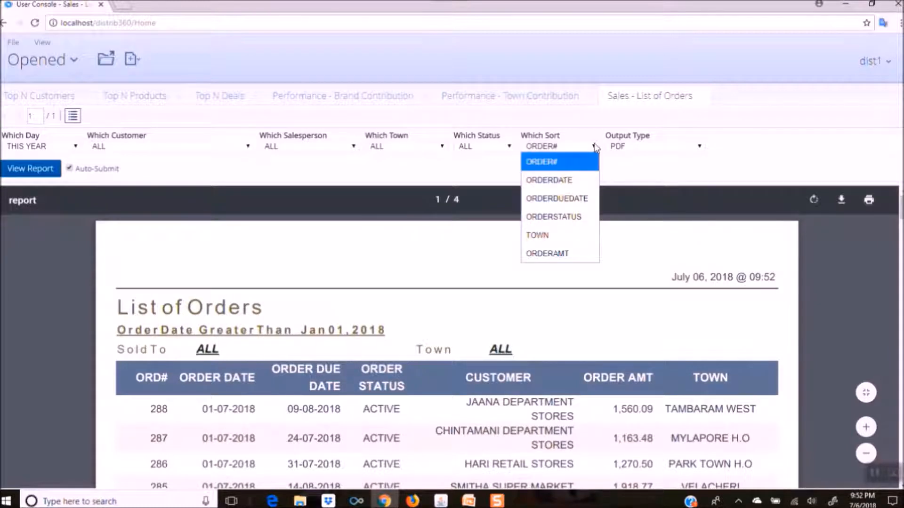
pyautogui.click(568, 255)
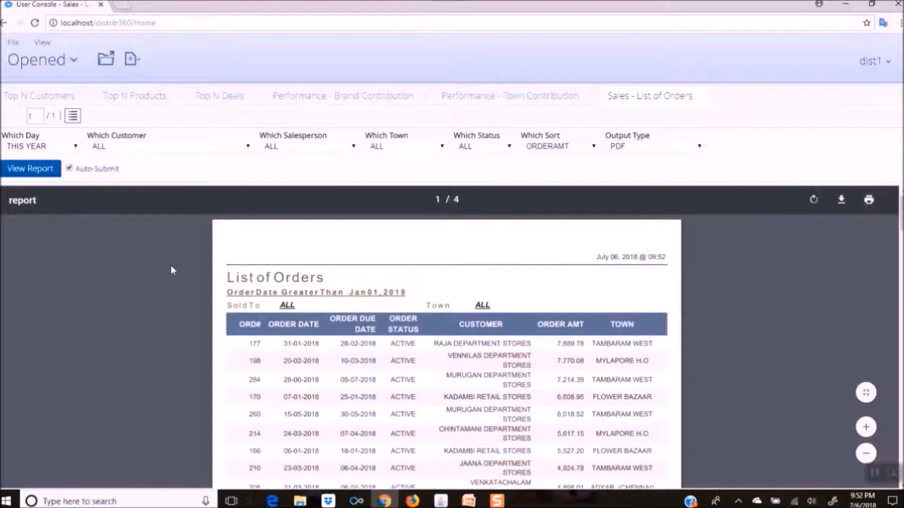
# Step: Go back to browsing the Reports folder and open the Sales - Detailed Orders report
pyautogui.click(23, 68)
pyautogui.click(35, 109)
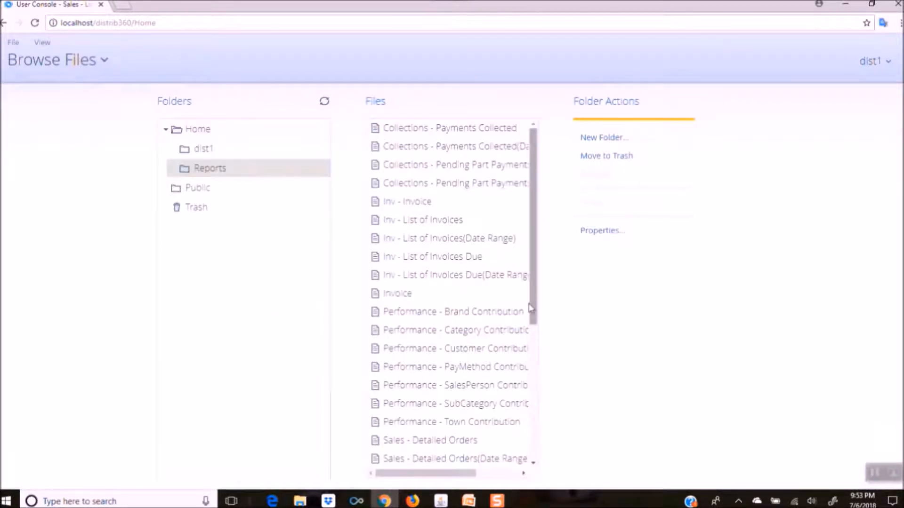
pyautogui.moveTo(530, 309); pyautogui.dragTo(543, 373)
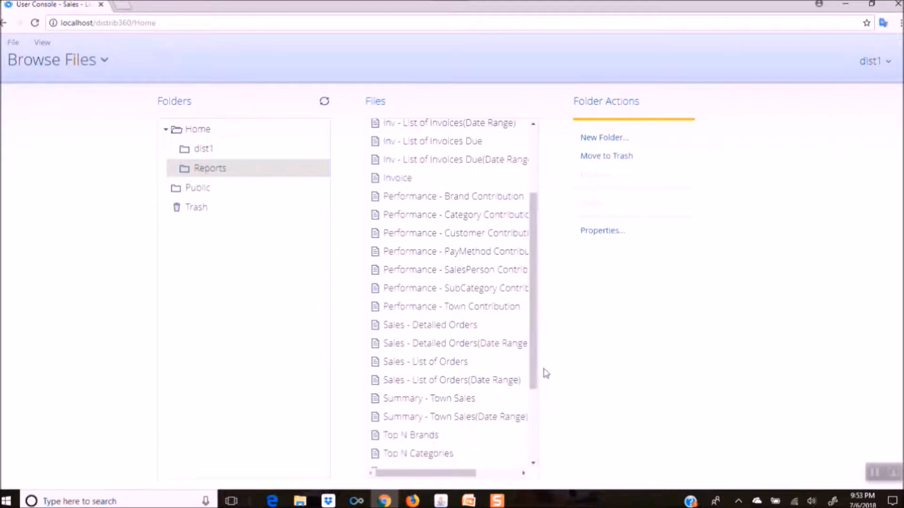
pyautogui.click(415, 328)
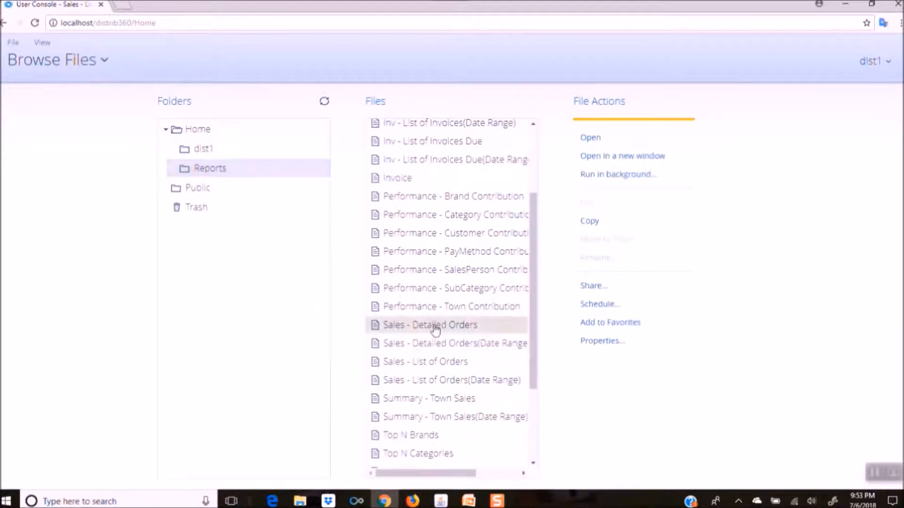
pyautogui.doubleClick(435, 329)
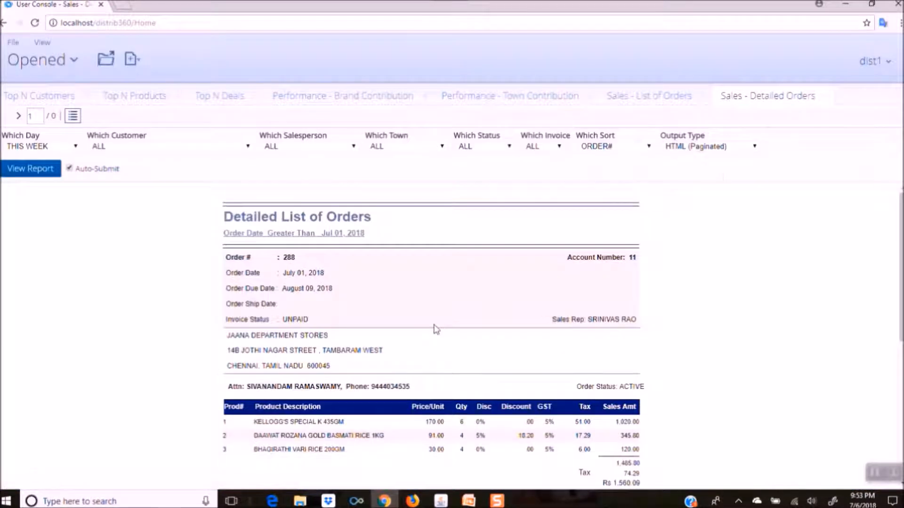
# Step: Output the Sales - Detailed Orders report as PDF and enlarge it for reading
pyautogui.click(755, 147)
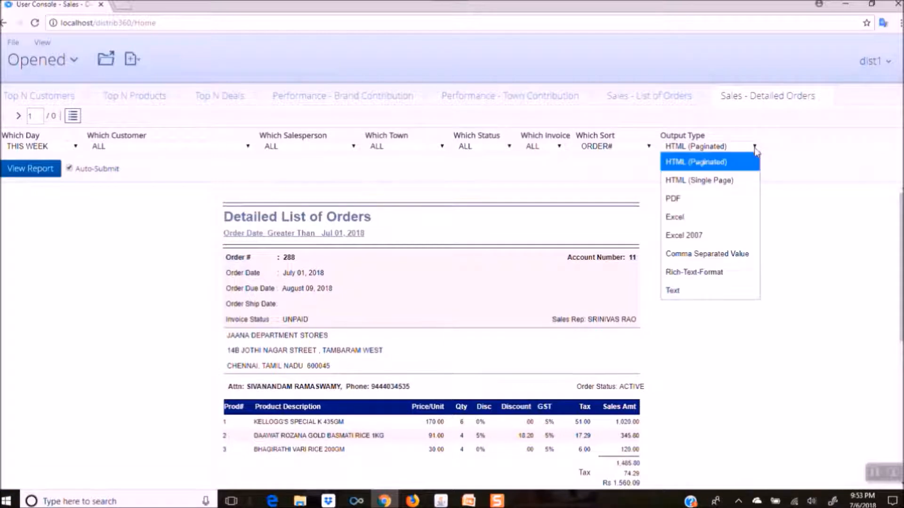
pyautogui.click(729, 204)
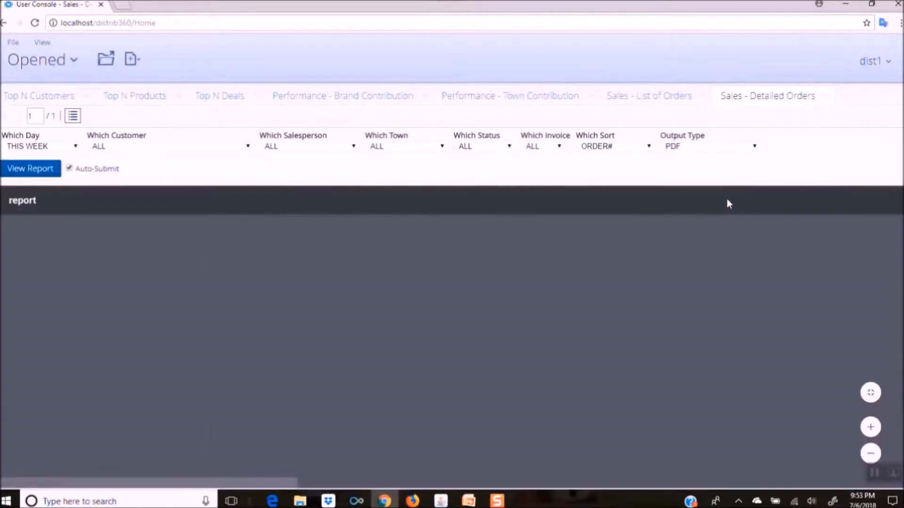
pyautogui.click(867, 427)
pyautogui.click(868, 428)
pyautogui.click(868, 428)
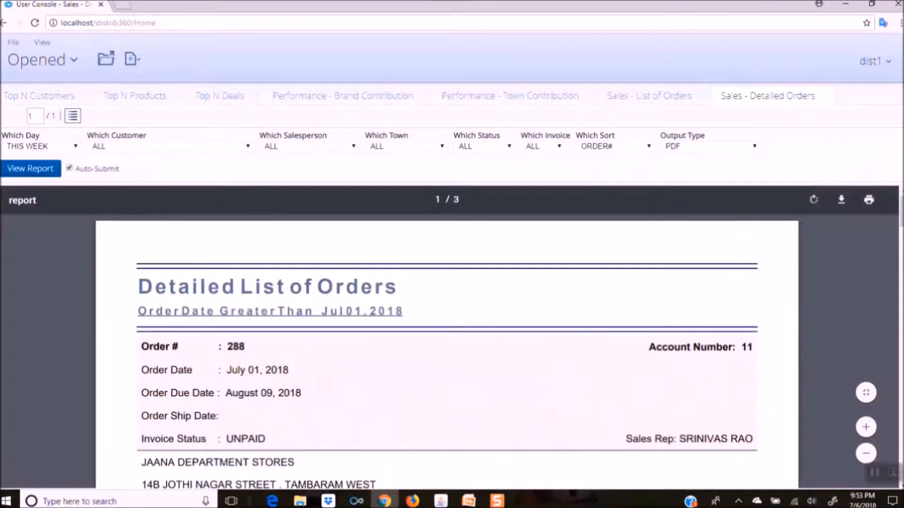
# Step: Set the Sales - List of Orders report's period to THIS WEEK, sort it by ORDER#, and enlarge the PDF for reading
pyautogui.click(651, 99)
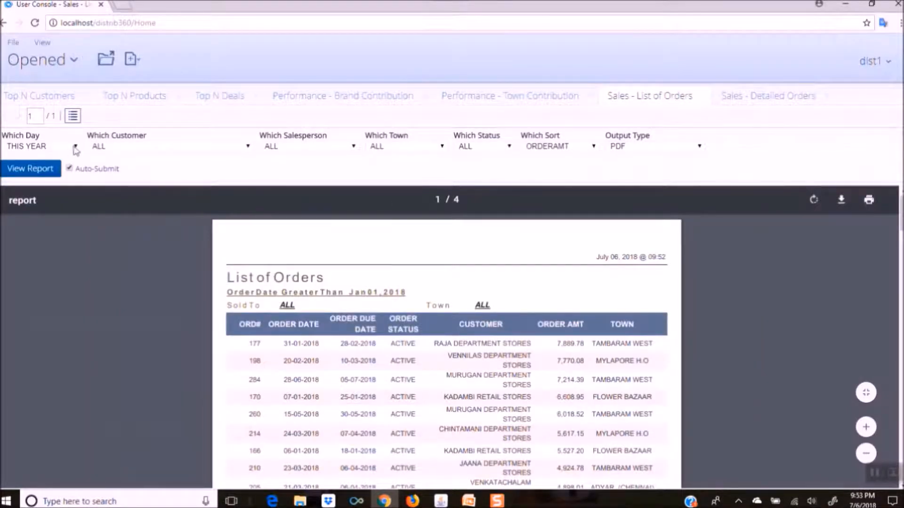
pyautogui.click(75, 148)
pyautogui.click(66, 166)
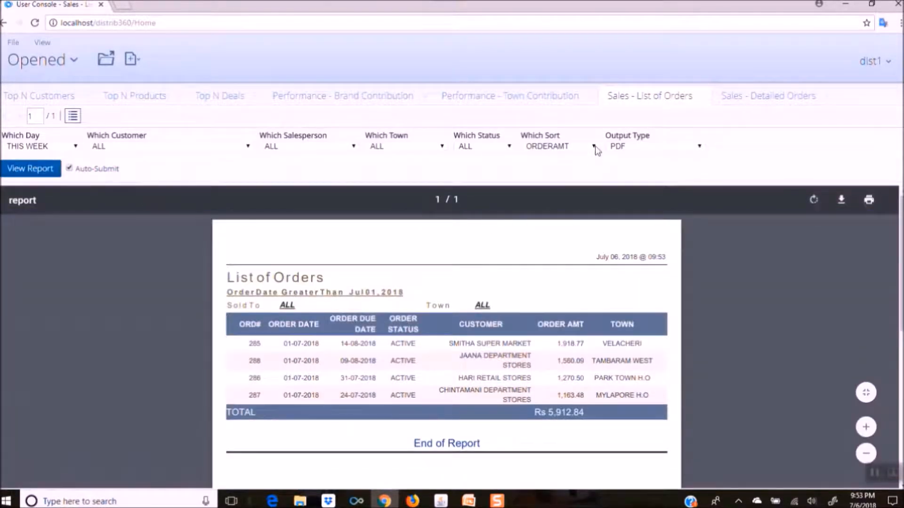
pyautogui.click(594, 147)
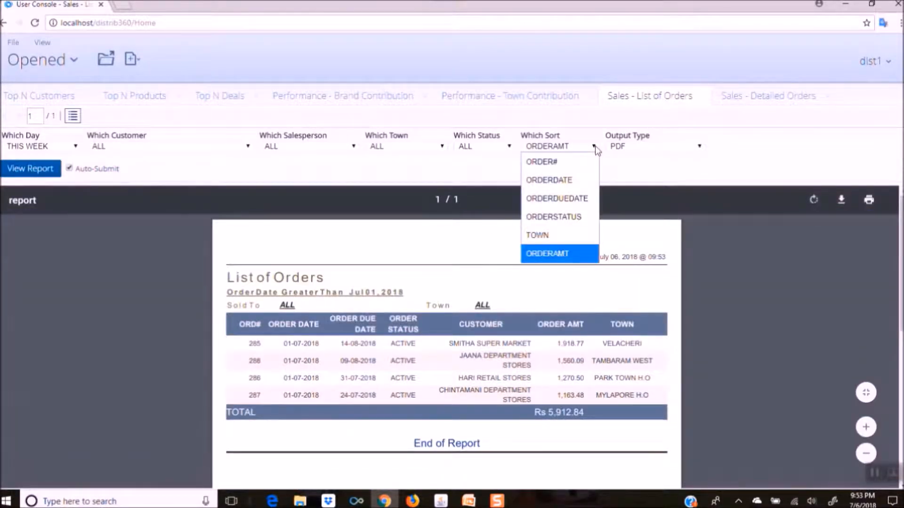
pyautogui.click(573, 161)
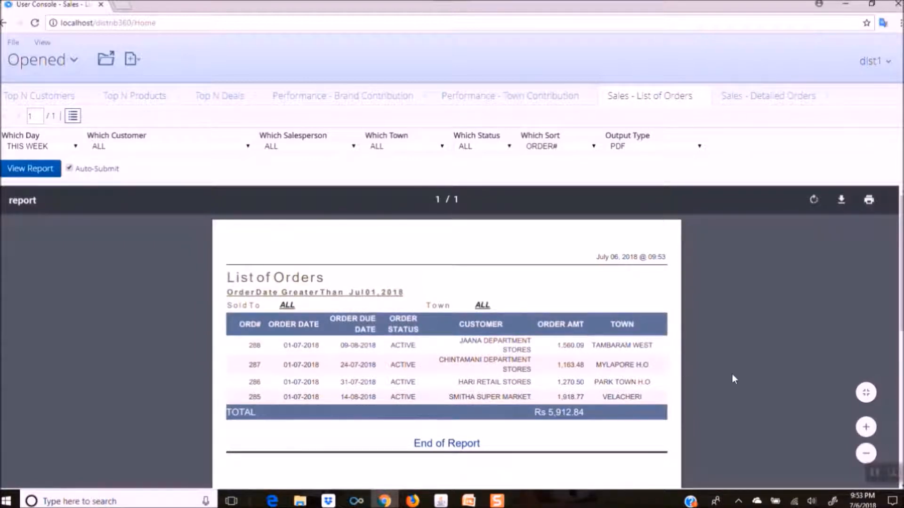
pyautogui.click(866, 427)
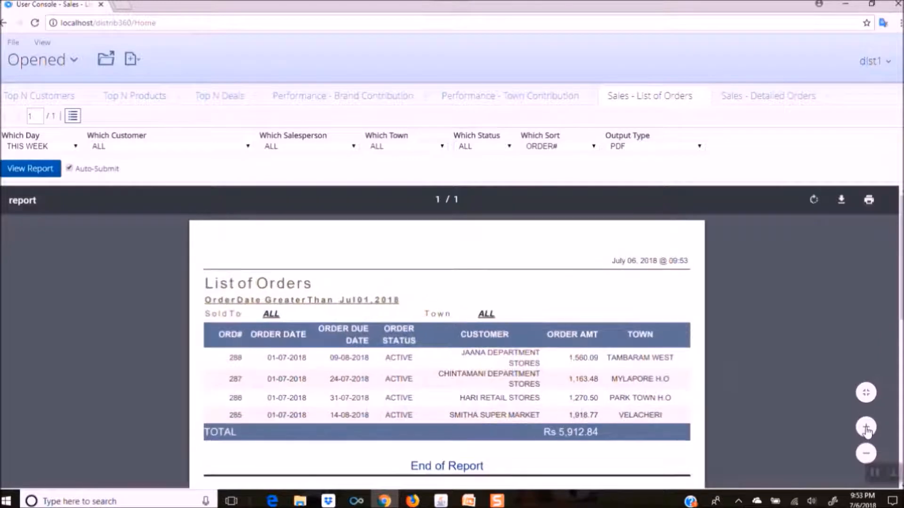
pyautogui.click(867, 427)
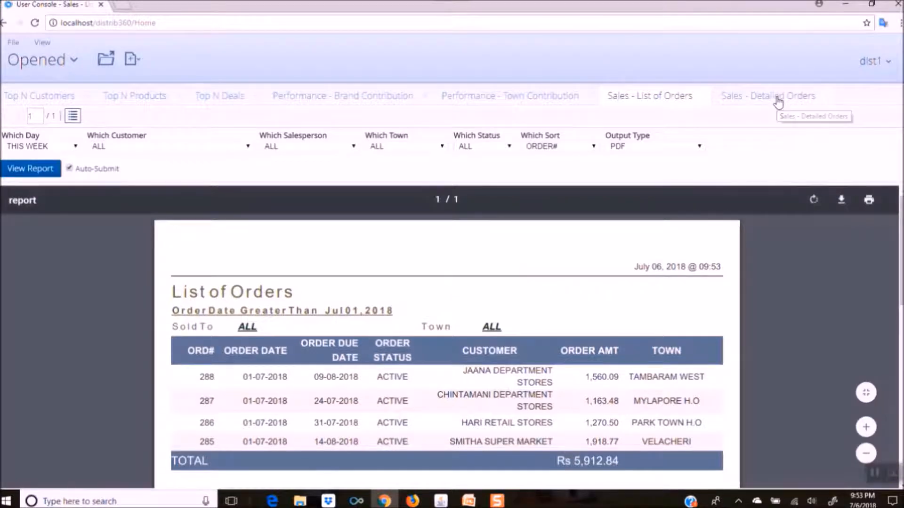
# Step: Read through the Sales - Detailed Orders PDF, from the first order's header and product lines to the last page
pyautogui.click(778, 97)
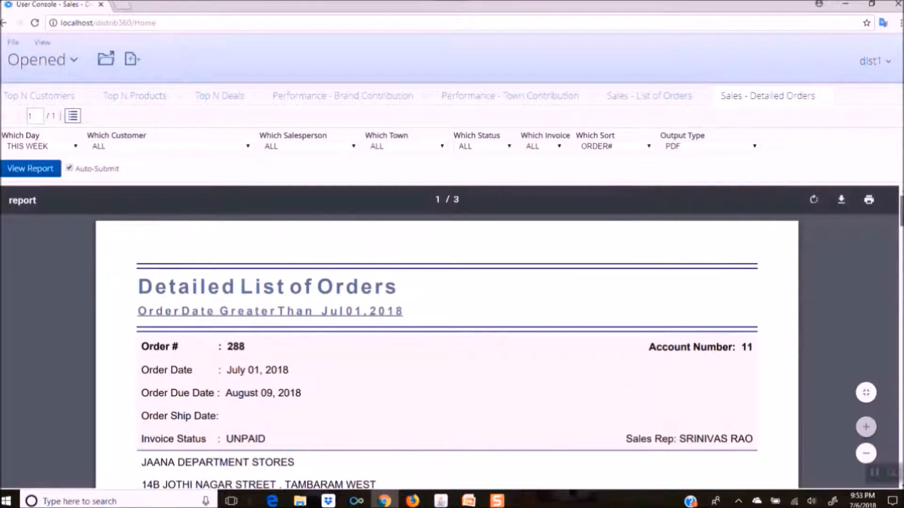
pyautogui.scroll(-1, 865, 427)
pyautogui.scroll(-2, 866, 427)
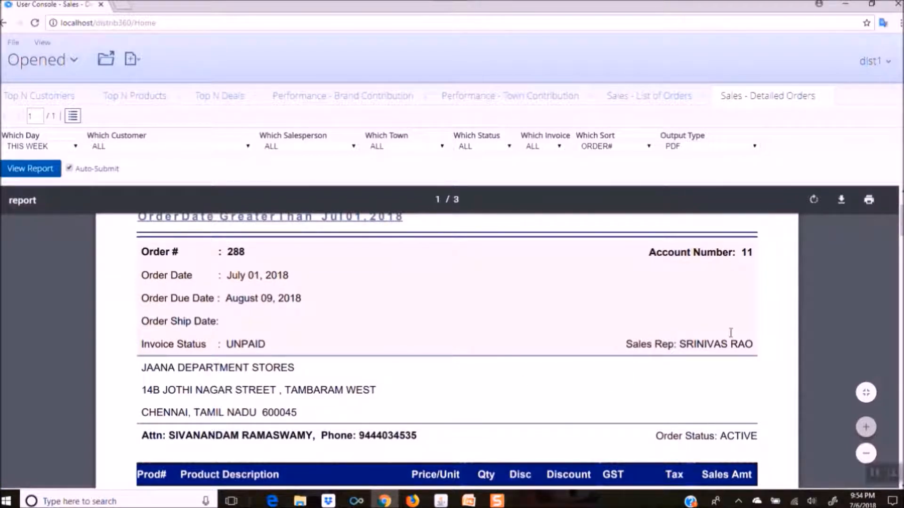
pyautogui.scroll(-1, 897, 226)
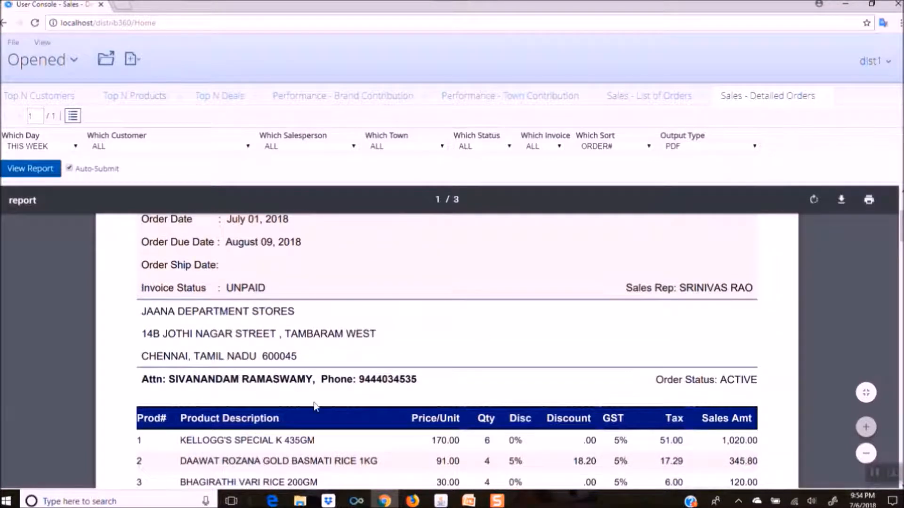
pyautogui.scroll(-2, 902, 233)
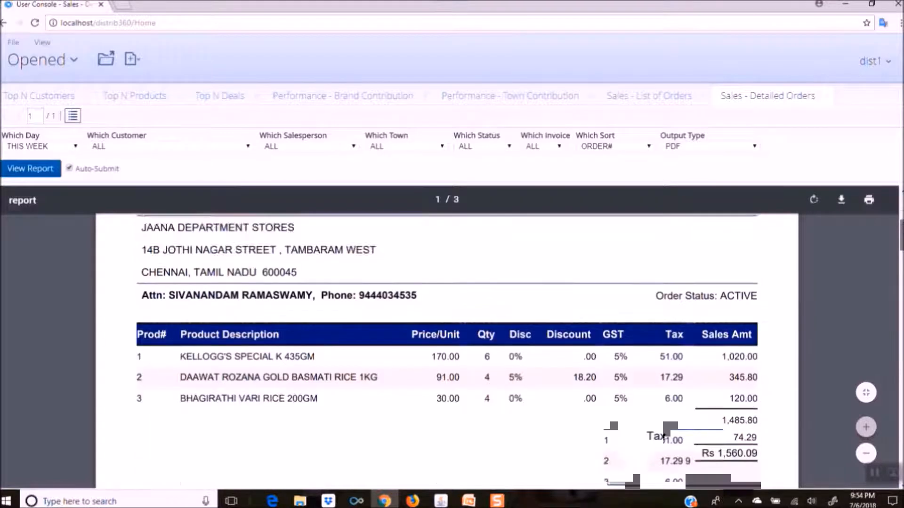
pyautogui.scroll(-2, 902, 233)
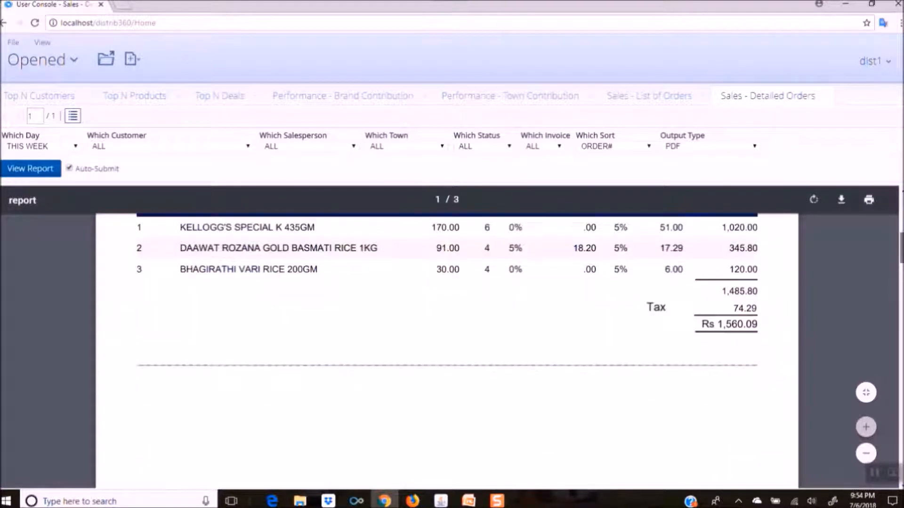
pyautogui.scroll(4, 902, 233)
pyautogui.scroll(1, 901, 226)
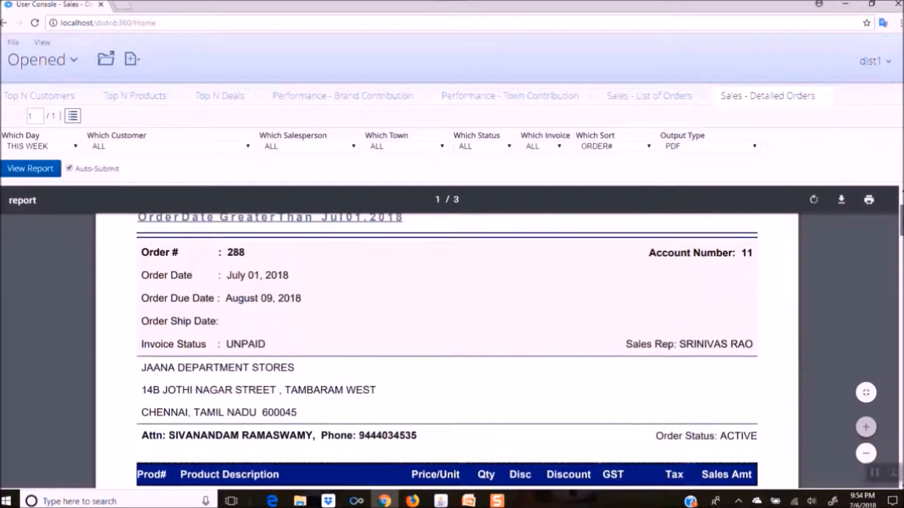
pyautogui.scroll(1, 901, 226)
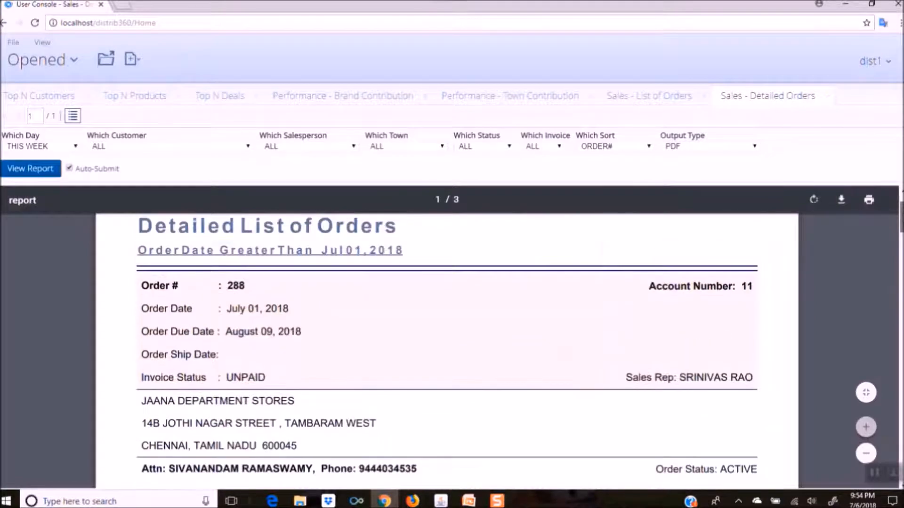
pyautogui.moveTo(902, 235); pyautogui.dragTo(902, 428)
pyautogui.click(902, 219)
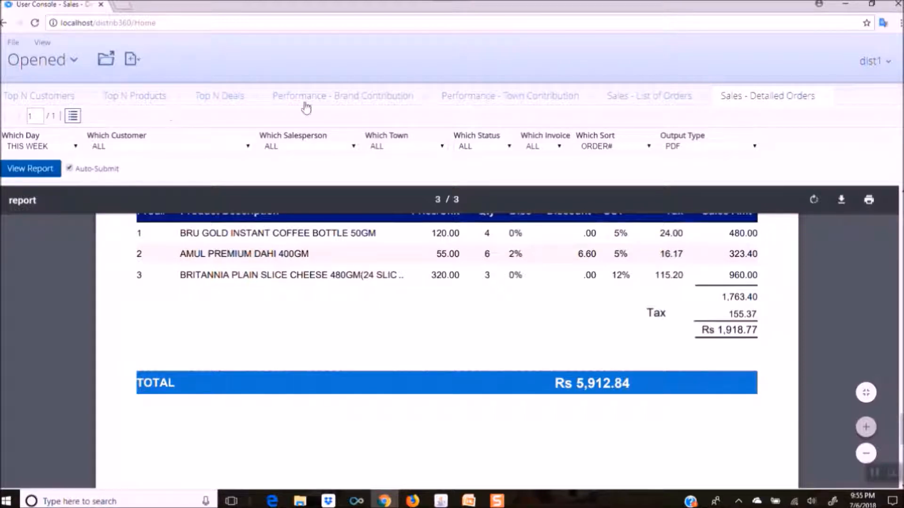
# Step: Look again at the open Performance - Brand Contribution, Sales - List of Orders and Sales - Detailed Orders reports
pyautogui.click(359, 99)
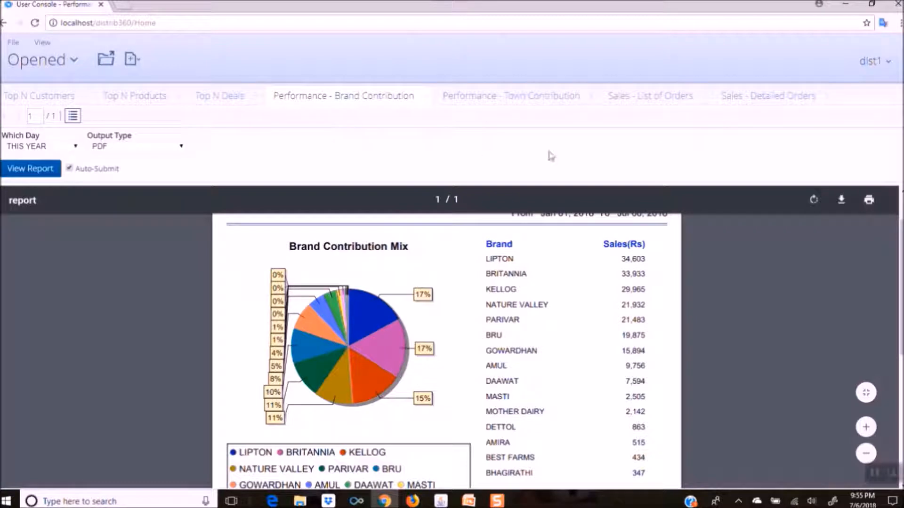
pyautogui.click(659, 101)
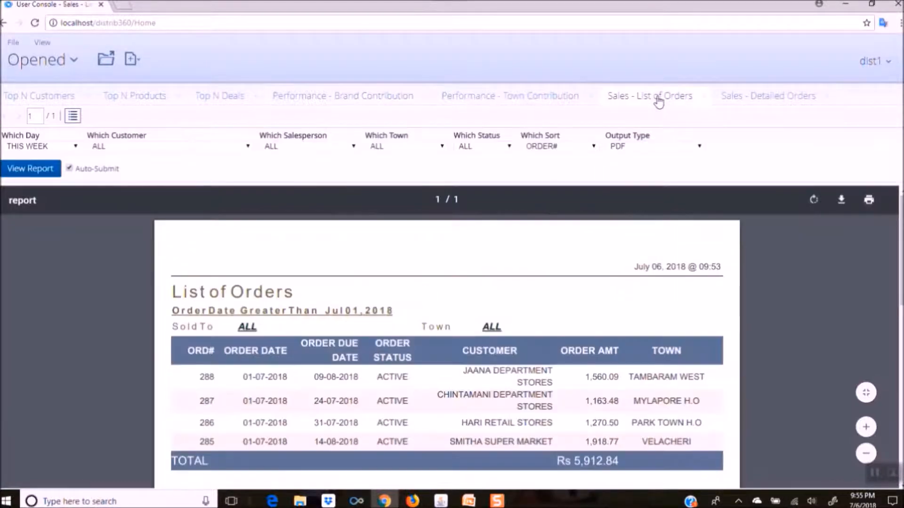
pyautogui.click(756, 104)
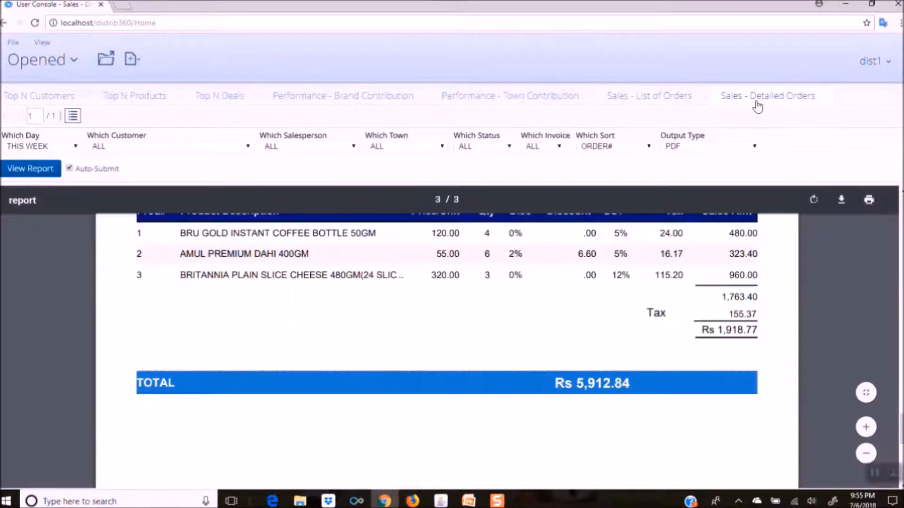
# Step: Close all the opened reports, from Sales - Detailed Orders back to Top N Customers
pyautogui.click(665, 110)
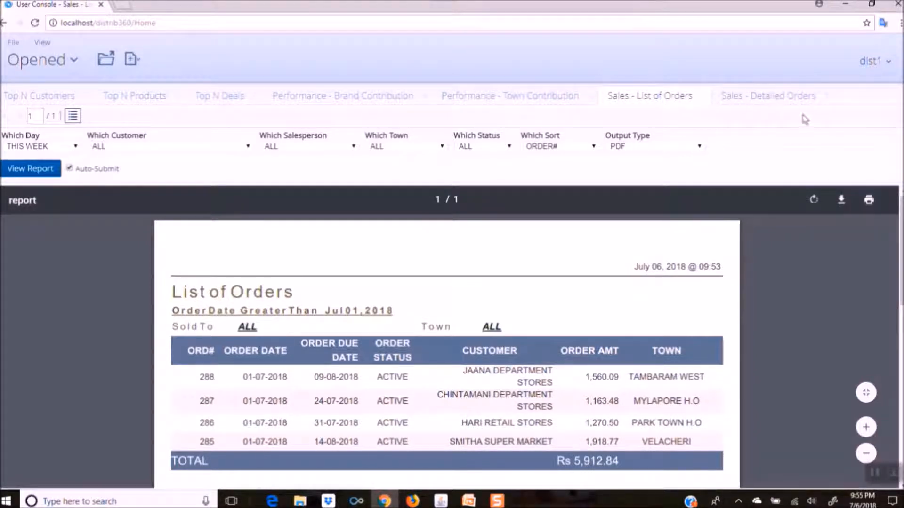
pyautogui.click(827, 98)
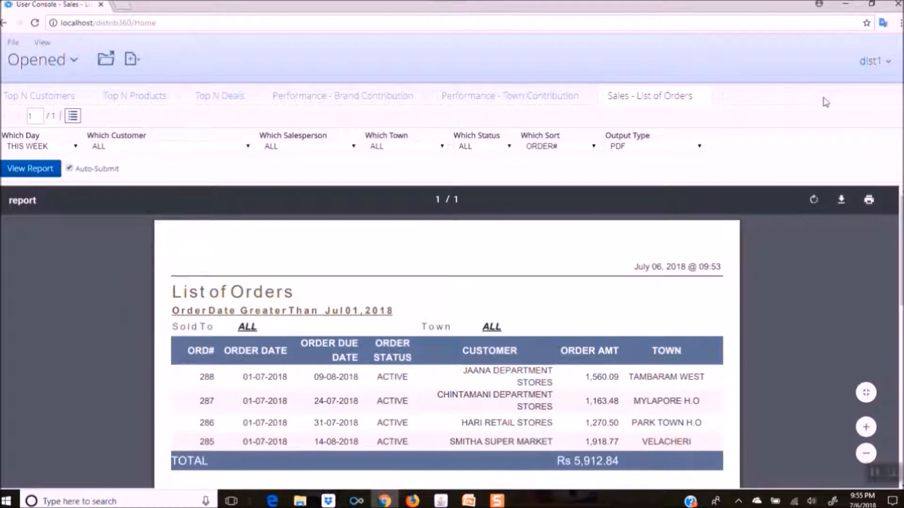
pyautogui.click(590, 96)
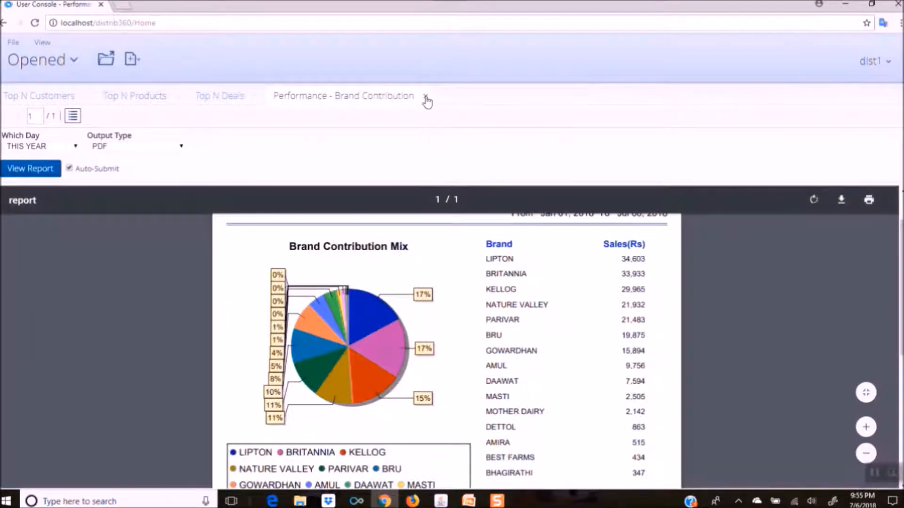
pyautogui.click(425, 97)
pyautogui.click(257, 97)
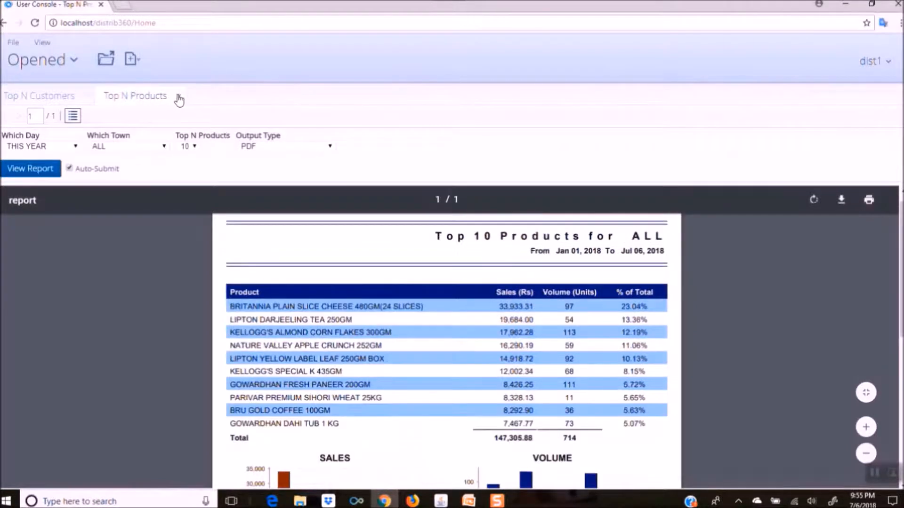
pyautogui.click(179, 98)
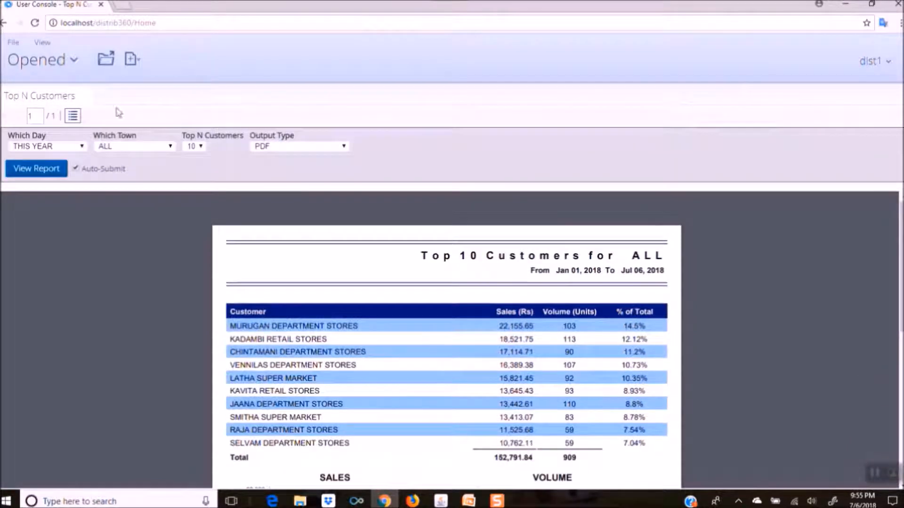
pyautogui.click(86, 97)
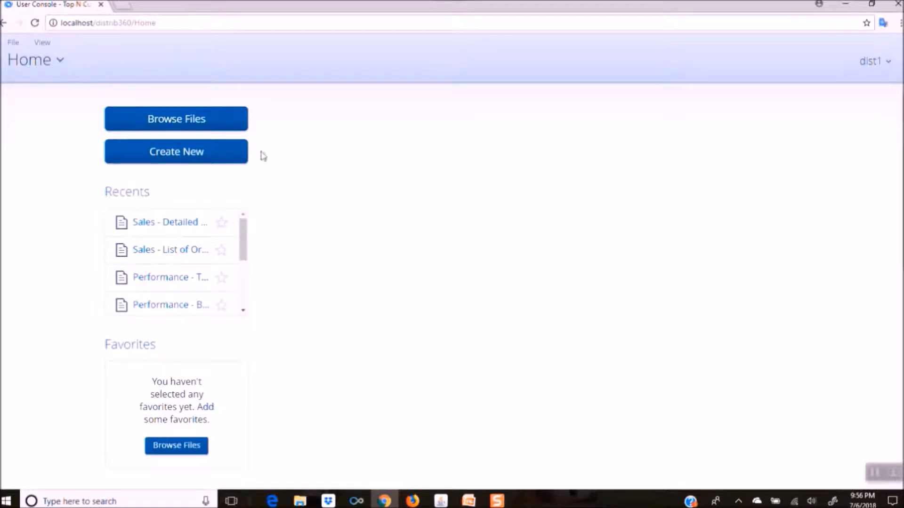
# Step: Browse the Reports folder and add the Sales - List of Orders report to the favorites
pyautogui.click(188, 123)
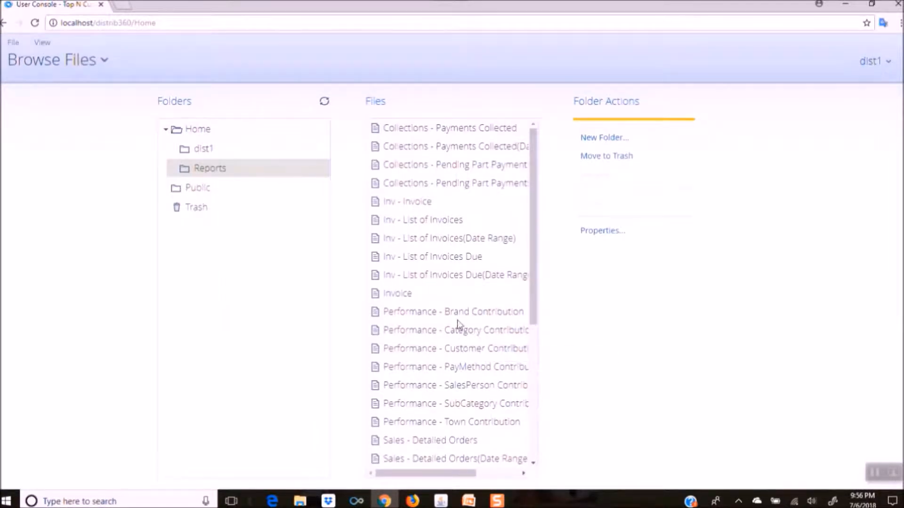
pyautogui.click(534, 464)
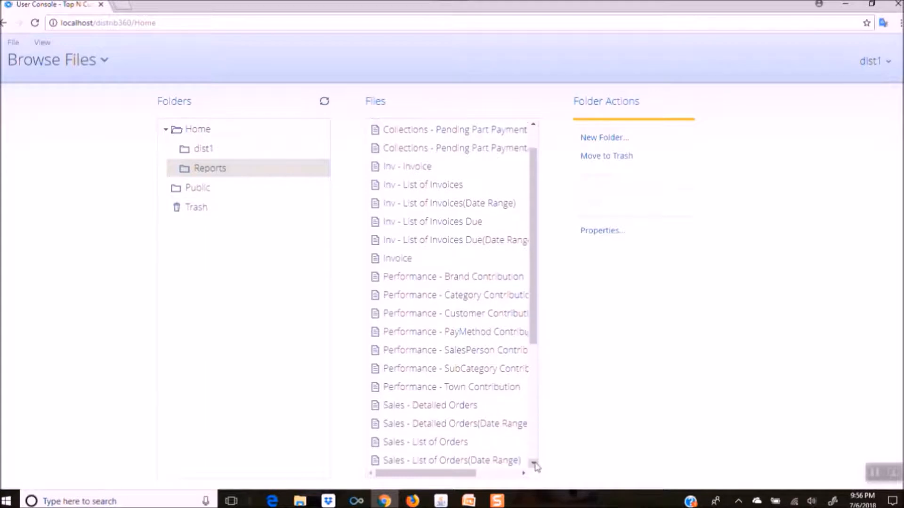
pyautogui.click(534, 464)
pyautogui.click(429, 413)
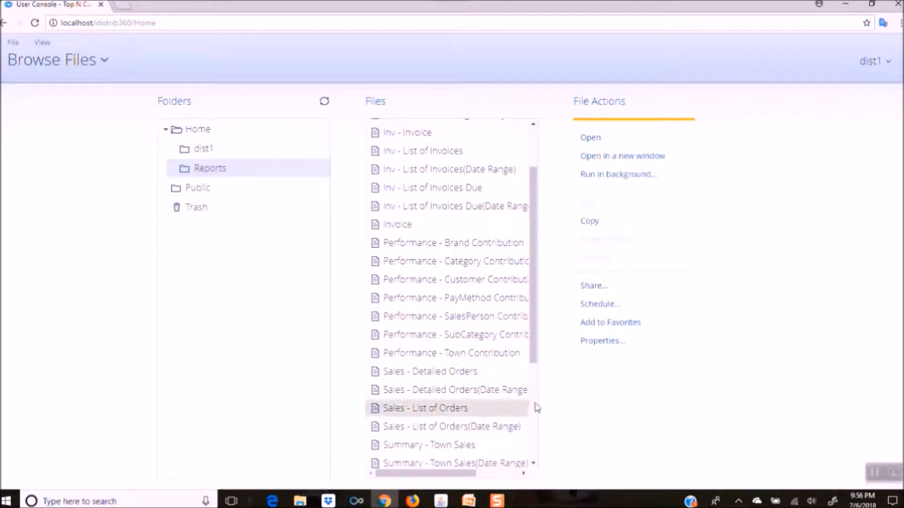
pyautogui.click(620, 325)
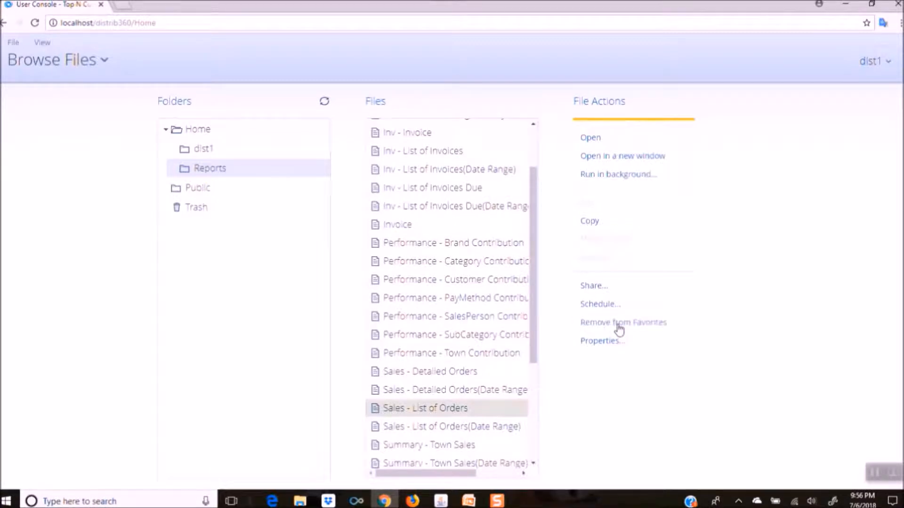
# Step: Return to the Home page and open the Sales - List of Orders report from the favorites
pyautogui.click(40, 69)
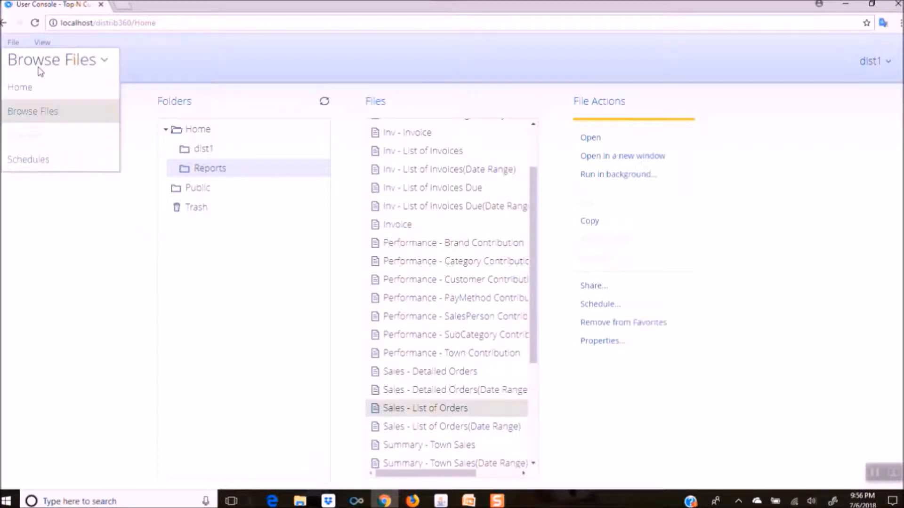
pyautogui.click(27, 92)
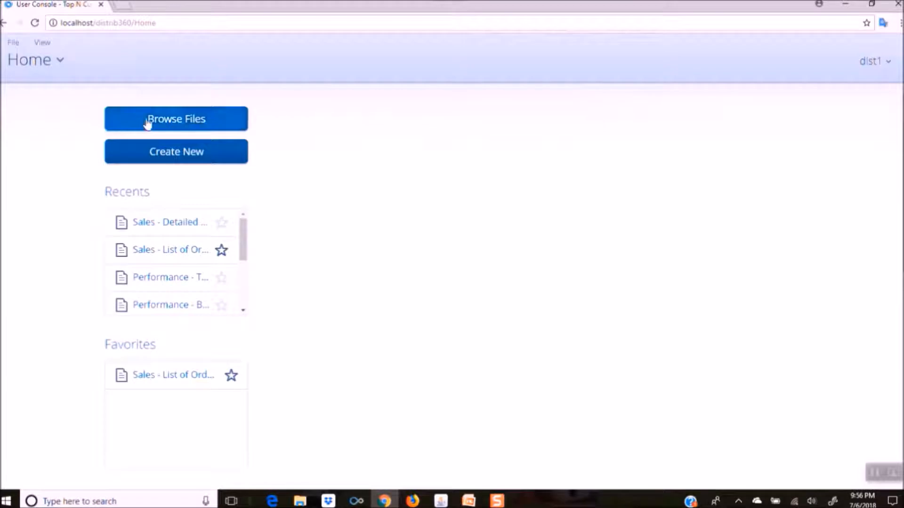
pyautogui.click(188, 375)
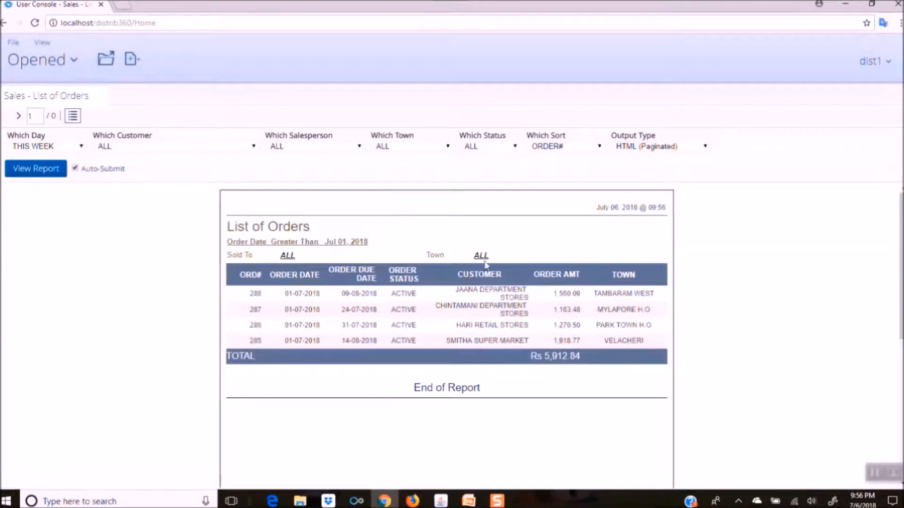
# Step: Output the favorite Sales - List of Orders report as PDF and enlarge it for reading
pyautogui.click(706, 146)
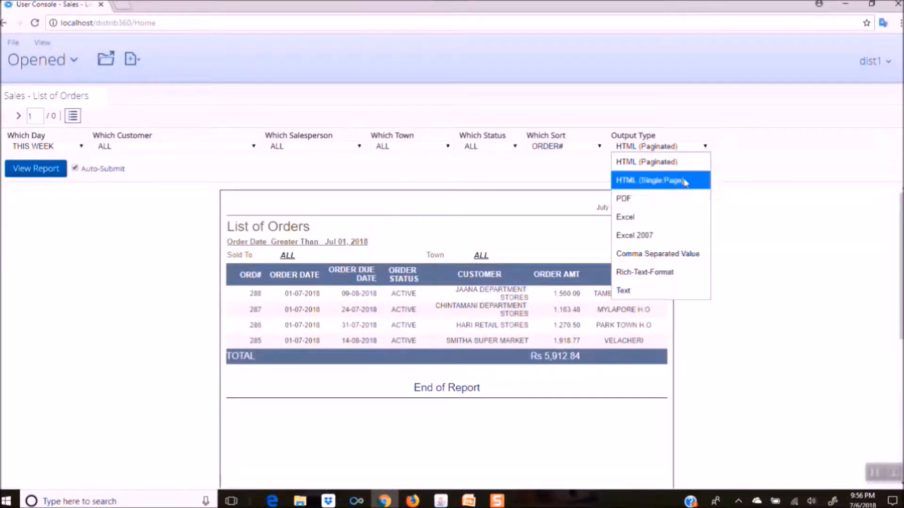
pyautogui.click(678, 197)
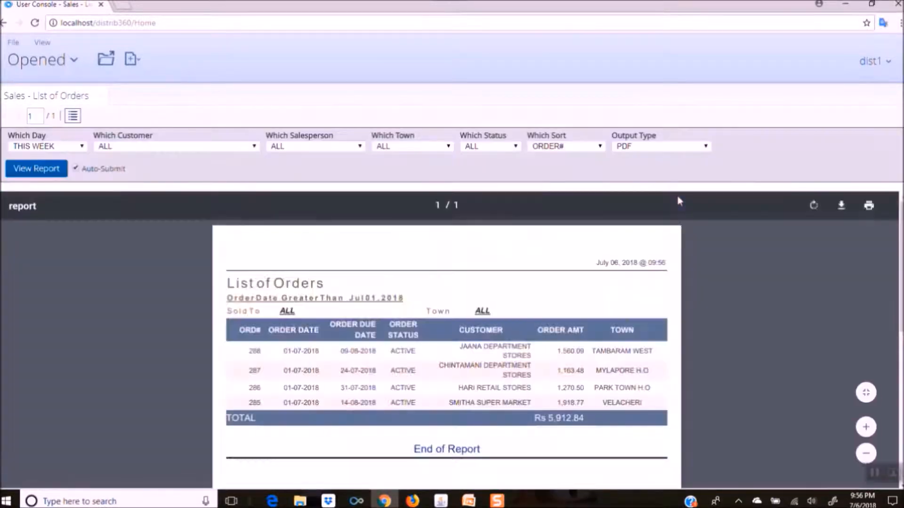
pyautogui.click(865, 427)
pyautogui.click(865, 428)
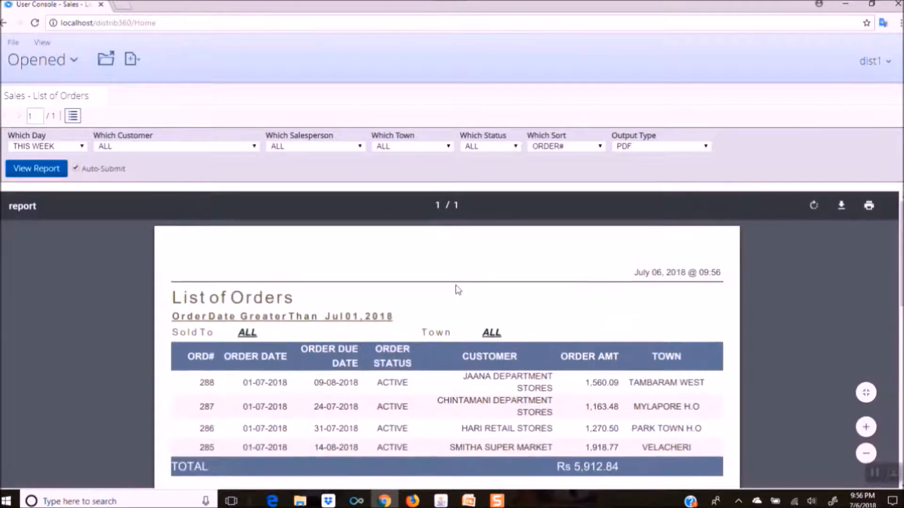
# Step: Close the Sales - List of Orders report and browse the whole file list of the Reports folder
pyautogui.click(100, 98)
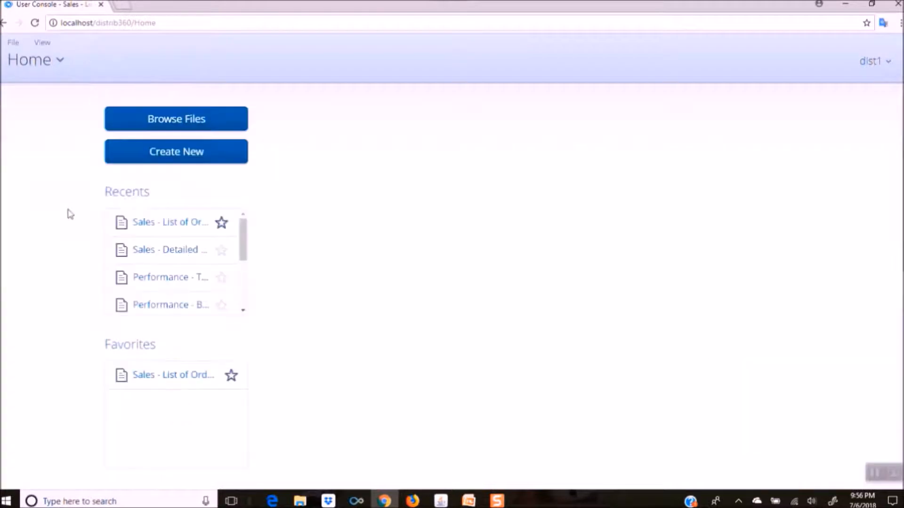
pyautogui.click(197, 121)
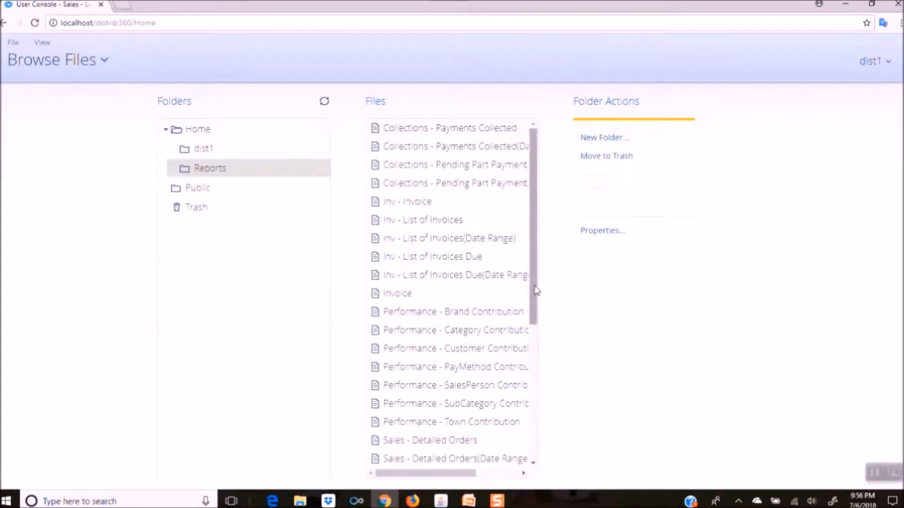
pyautogui.moveTo(536, 291); pyautogui.dragTo(544, 432)
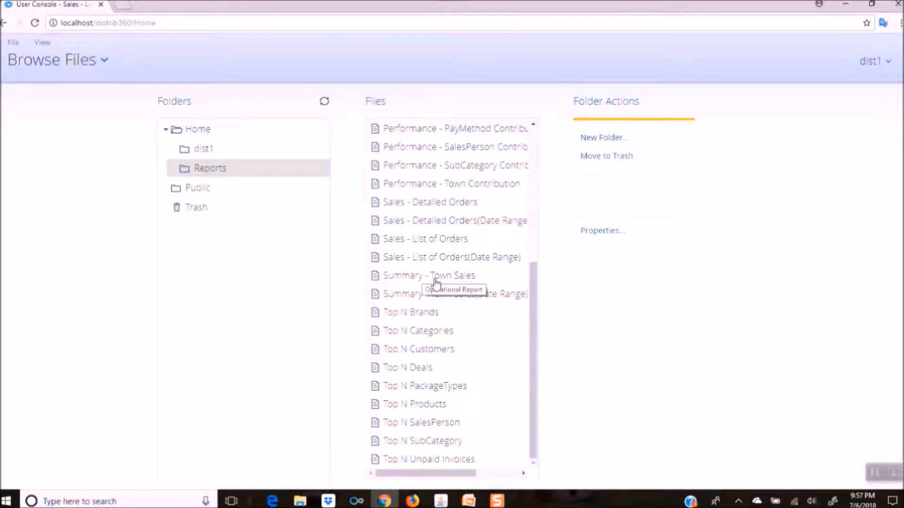
pyautogui.moveTo(535, 335); pyautogui.dragTo(533, 197)
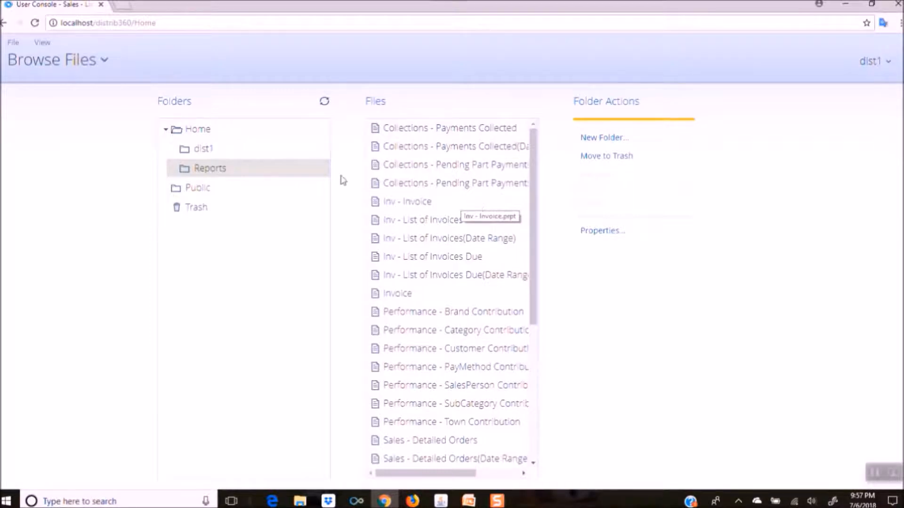
# Step: Return to the Home page, create a new Saiku Analytics document and start a new query in it
pyautogui.click(24, 65)
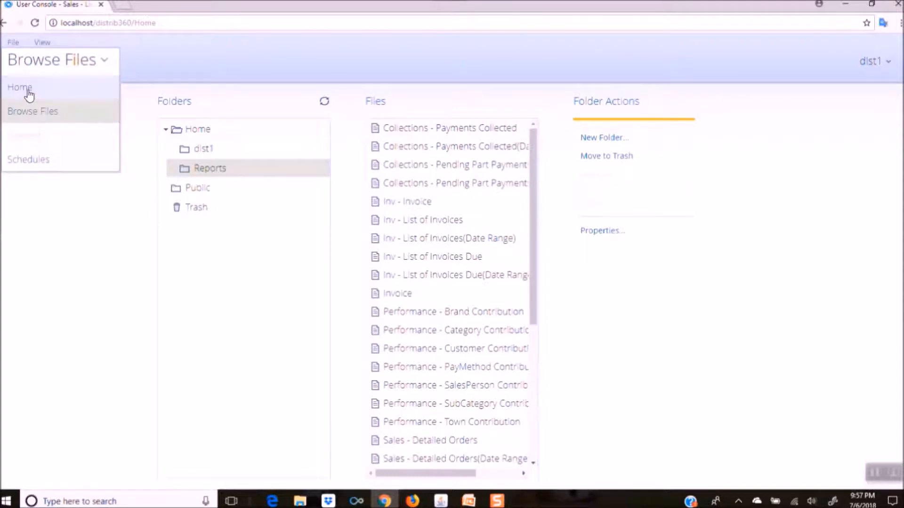
pyautogui.click(20, 88)
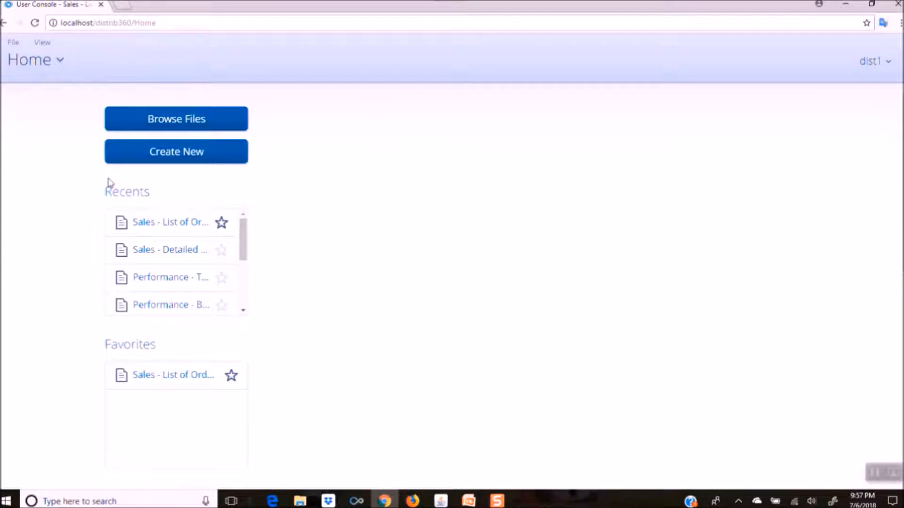
pyautogui.click(199, 154)
pyautogui.click(327, 156)
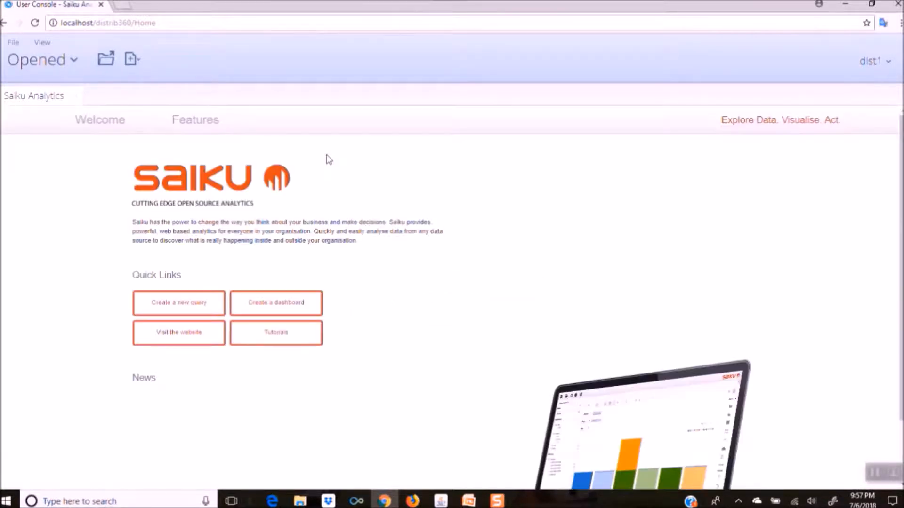
pyautogui.click(188, 308)
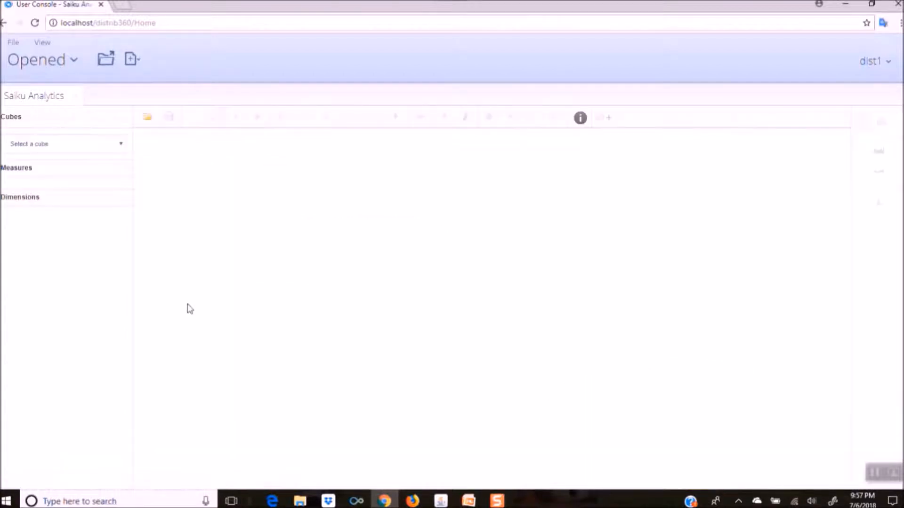
# Step: Select the Sales Analytics cube under Retailchaindist1 and examine the levels of its Date dimension
pyautogui.click(124, 148)
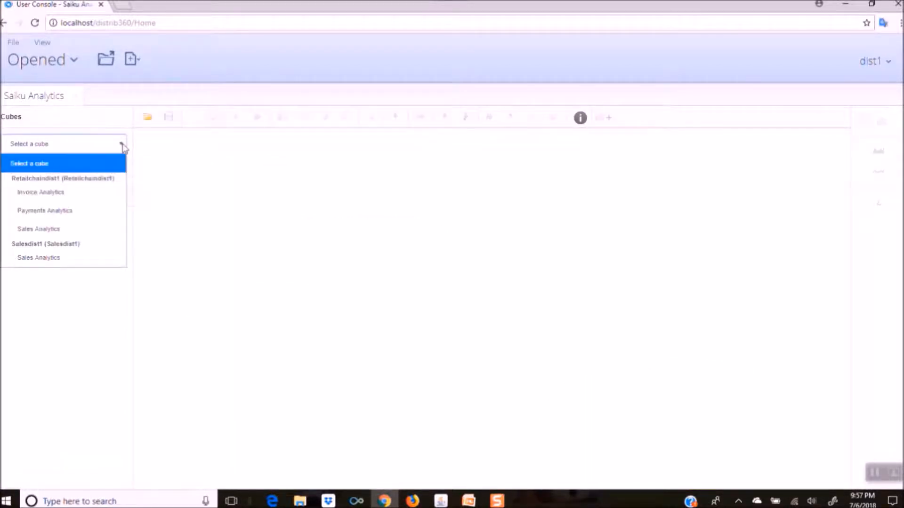
pyautogui.click(124, 148)
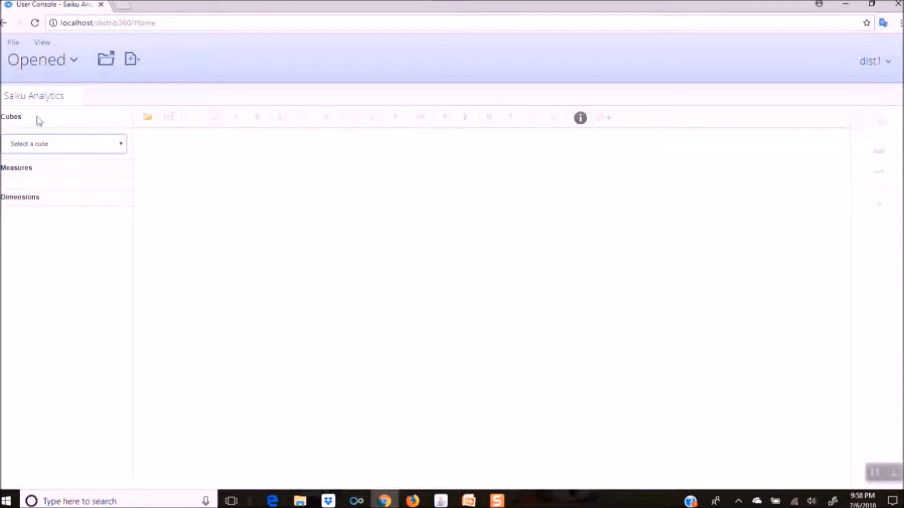
pyautogui.click(122, 146)
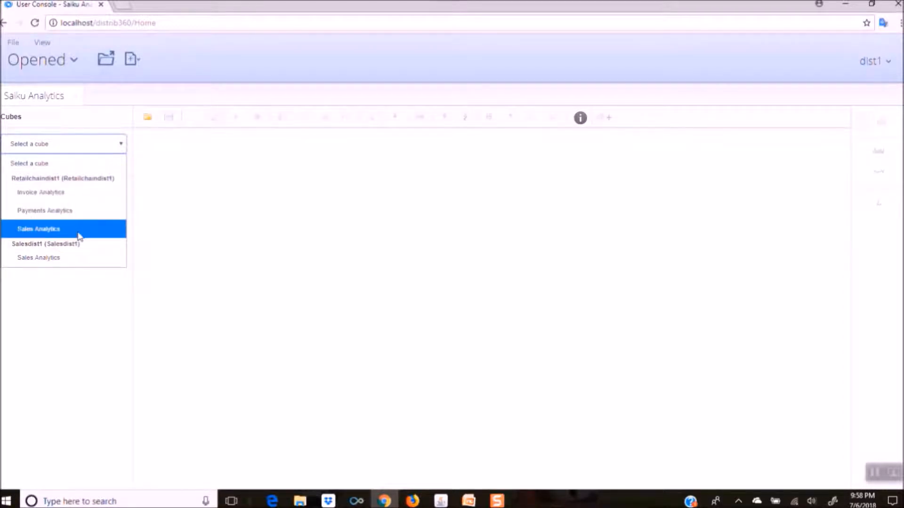
pyautogui.click(79, 230)
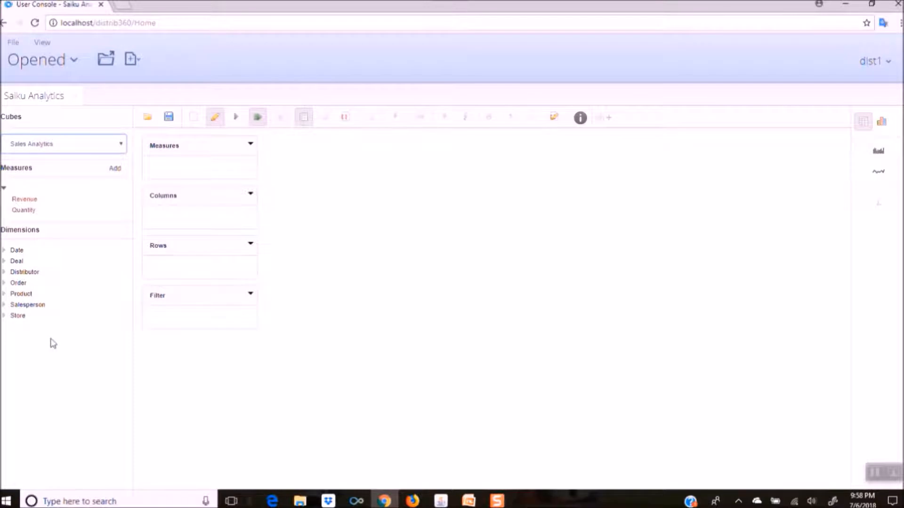
pyautogui.click(4, 250)
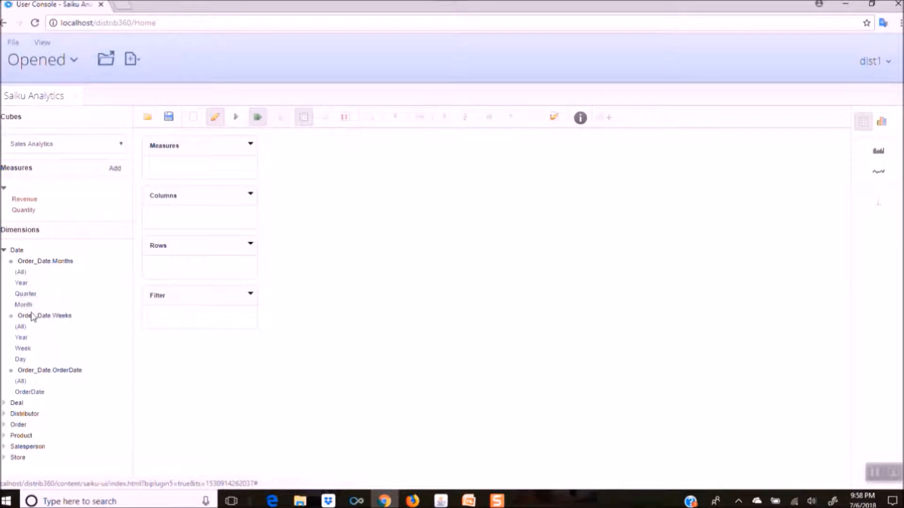
pyautogui.click(4, 252)
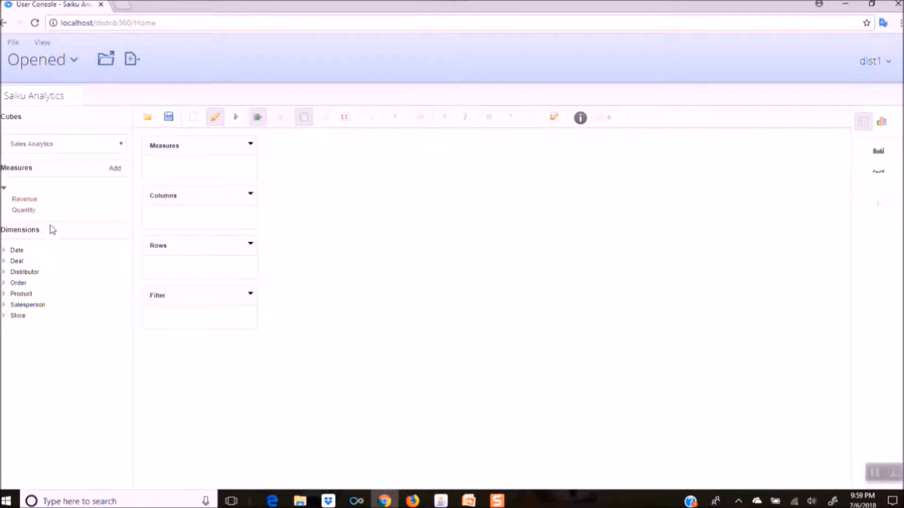
# Step: Query the Revenue measure by Year and Month of Order_Date Months, review the rows and clear the query
pyautogui.click(24, 203)
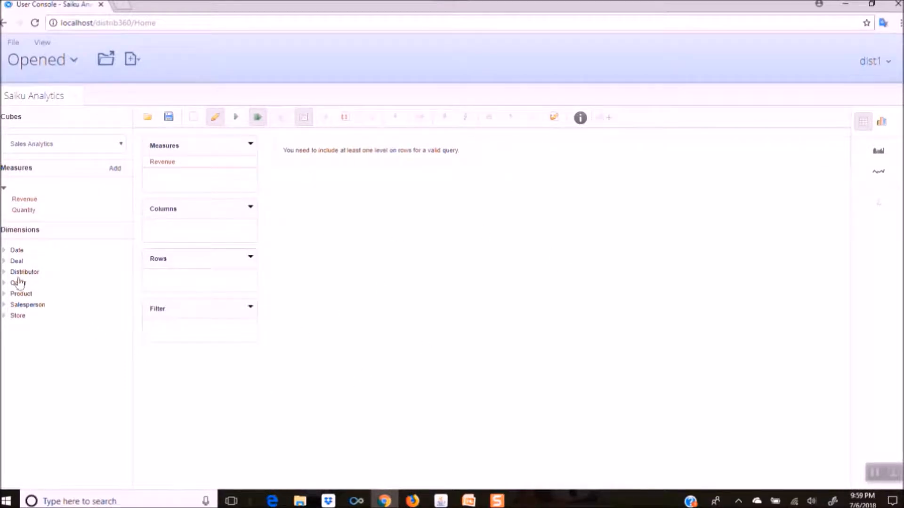
pyautogui.click(4, 250)
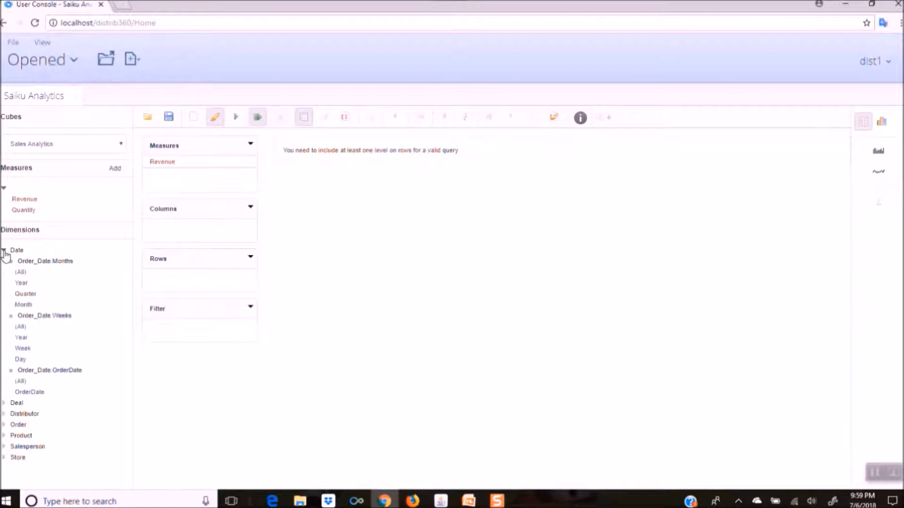
pyautogui.click(23, 285)
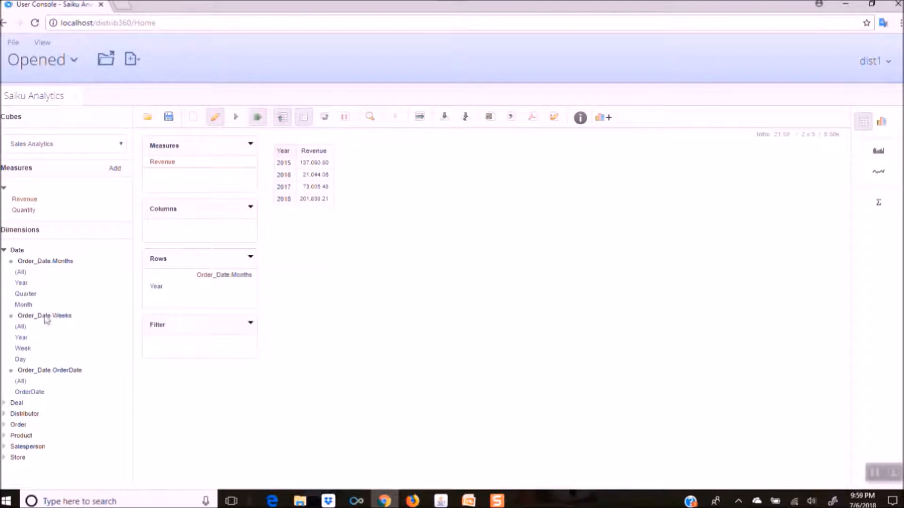
pyautogui.click(22, 307)
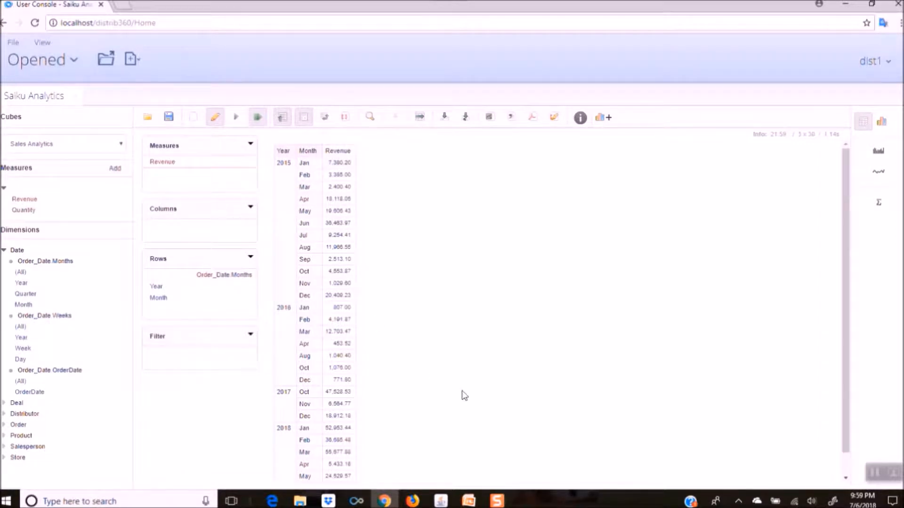
pyautogui.moveTo(845, 432); pyautogui.dragTo(850, 459)
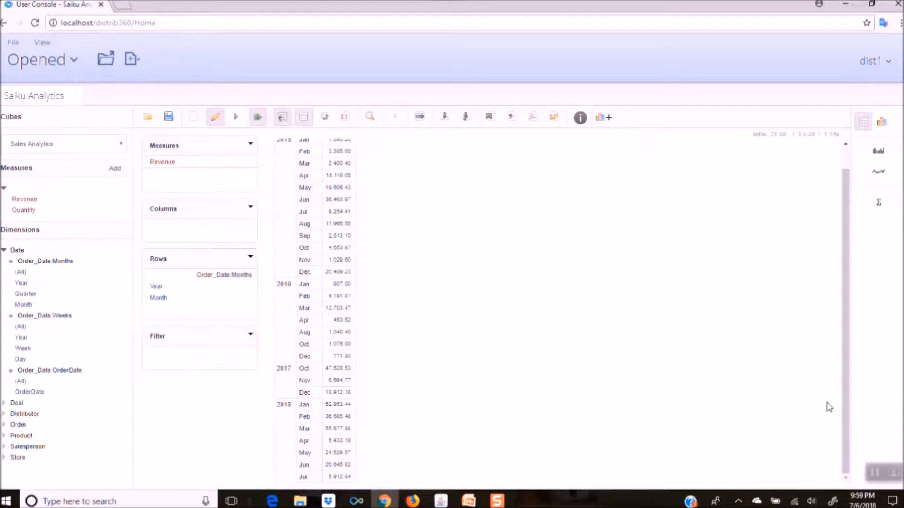
pyautogui.moveTo(846, 408); pyautogui.dragTo(837, 303)
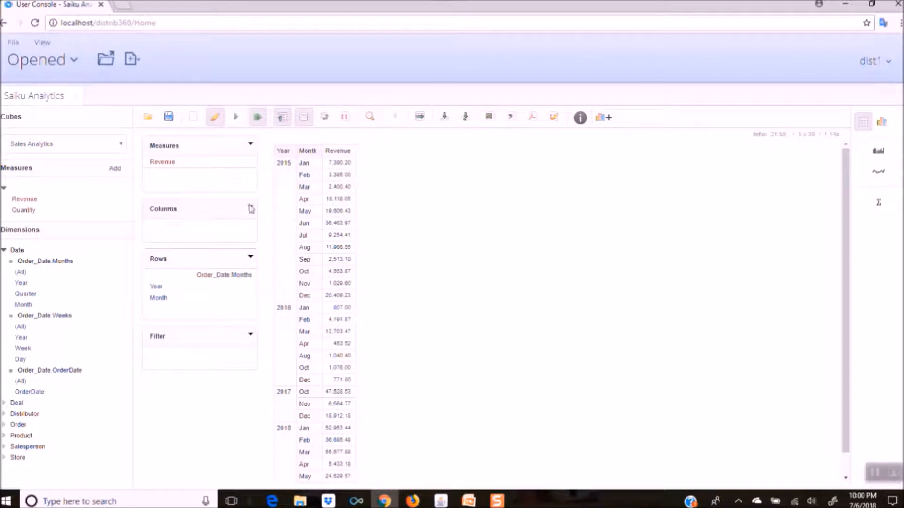
pyautogui.click(193, 119)
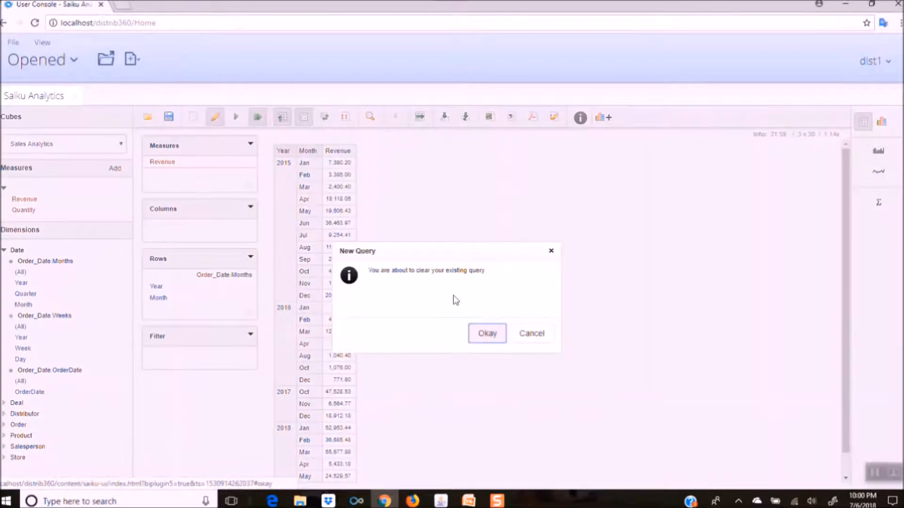
pyautogui.click(487, 333)
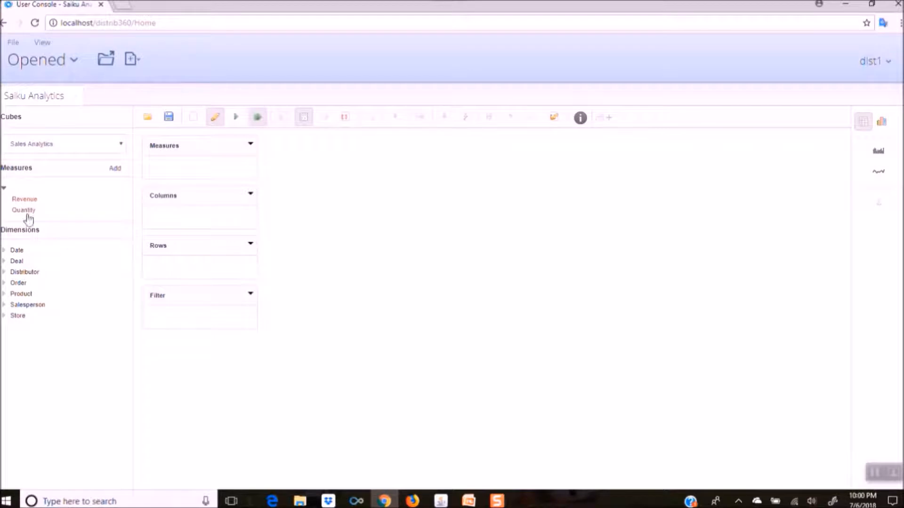
# Step: Build a query with the Revenue measure and the Order_Date Months levels Year and Month as rows
pyautogui.click(19, 202)
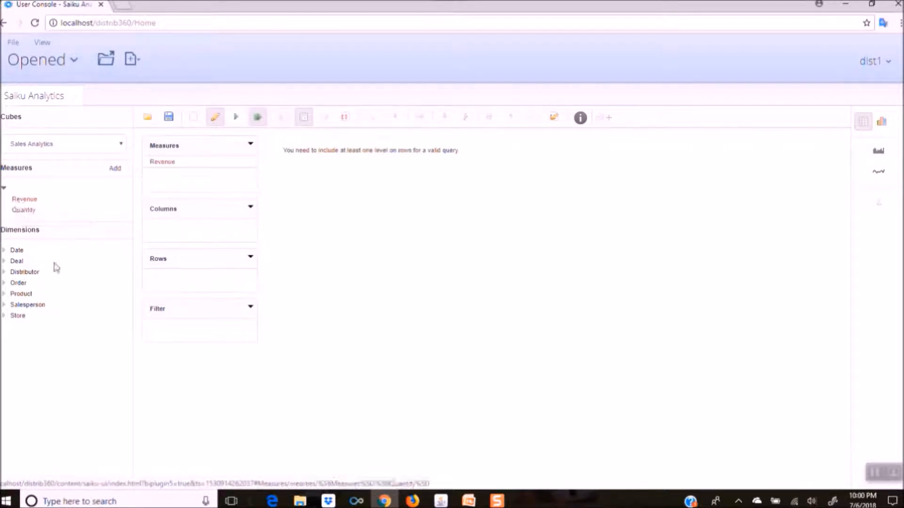
pyautogui.click(5, 251)
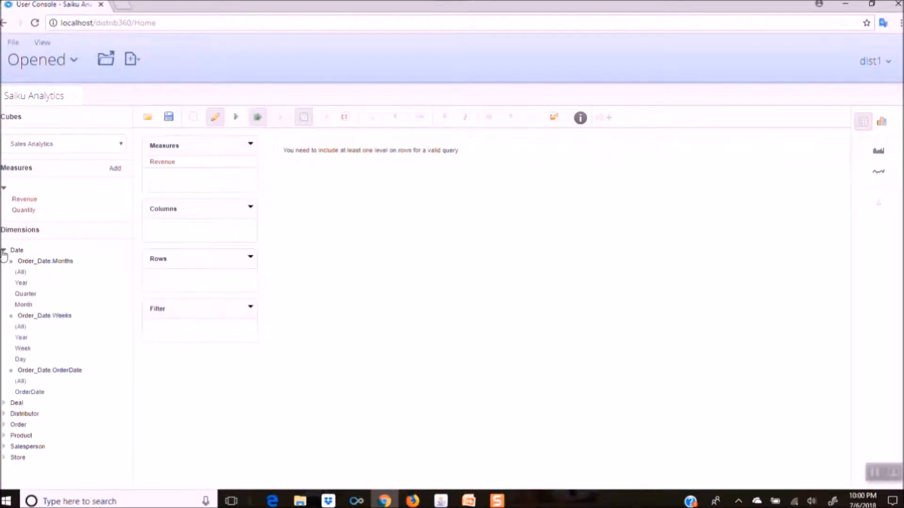
pyautogui.click(20, 283)
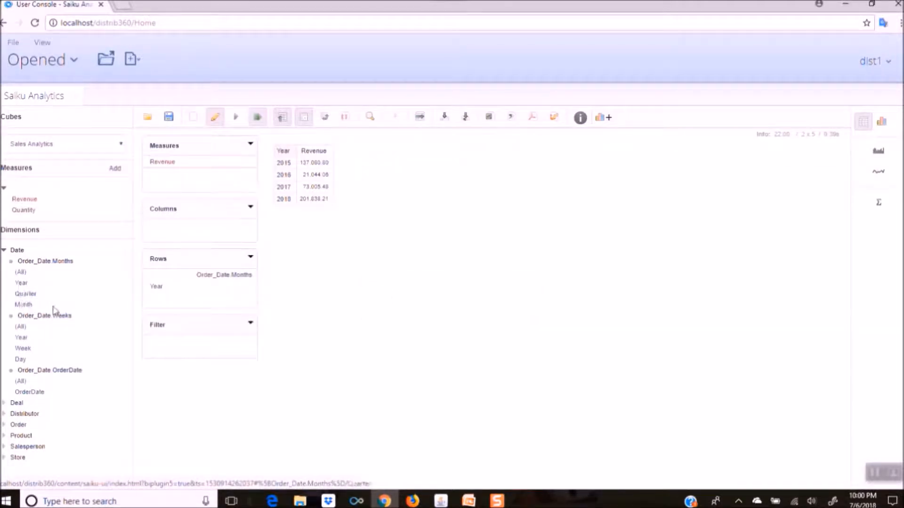
pyautogui.click(24, 305)
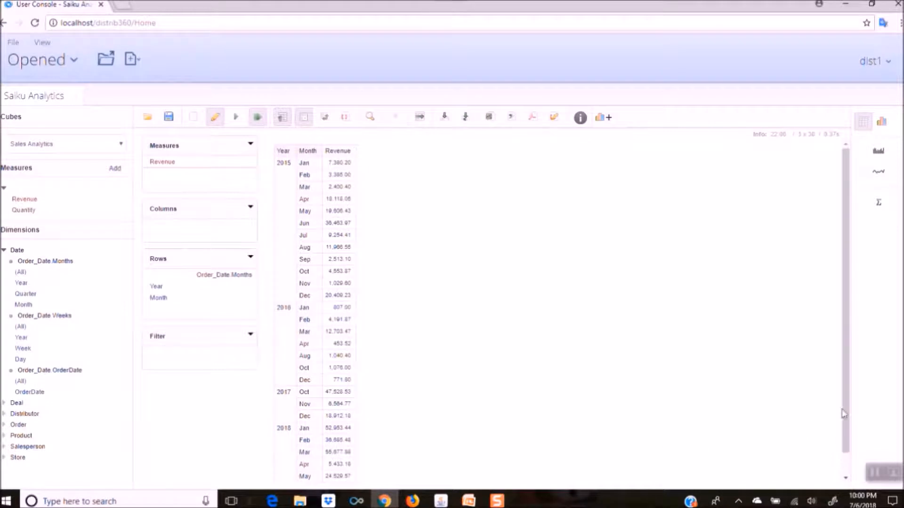
pyautogui.moveTo(846, 414); pyautogui.dragTo(846, 440)
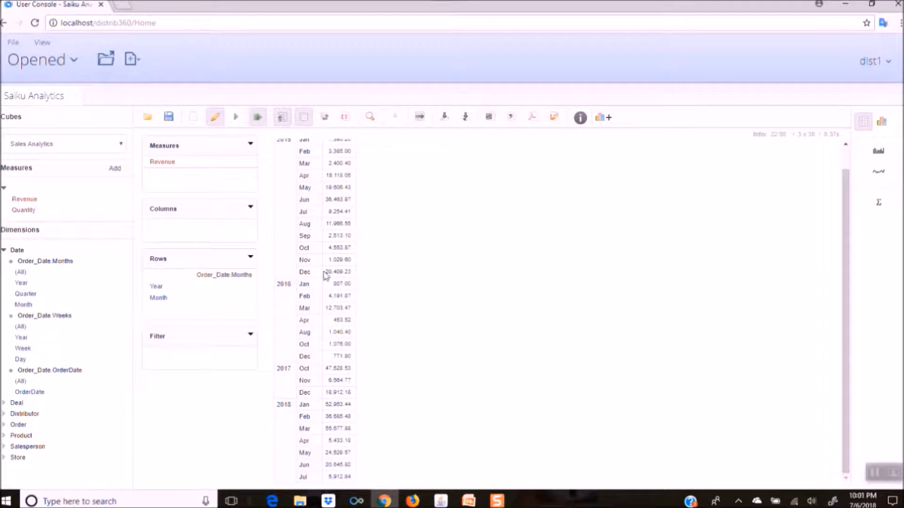
# Step: Filter the Year level to include only 2018
pyautogui.click(174, 293)
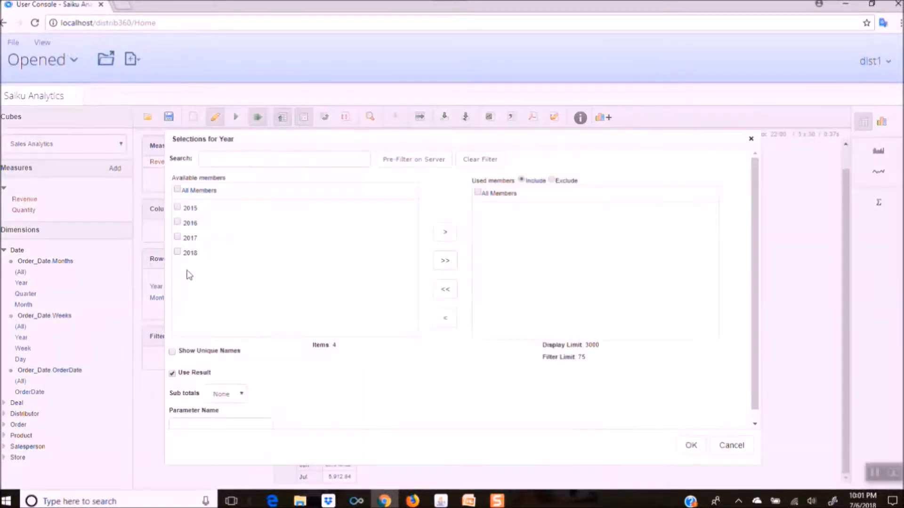
pyautogui.click(445, 239)
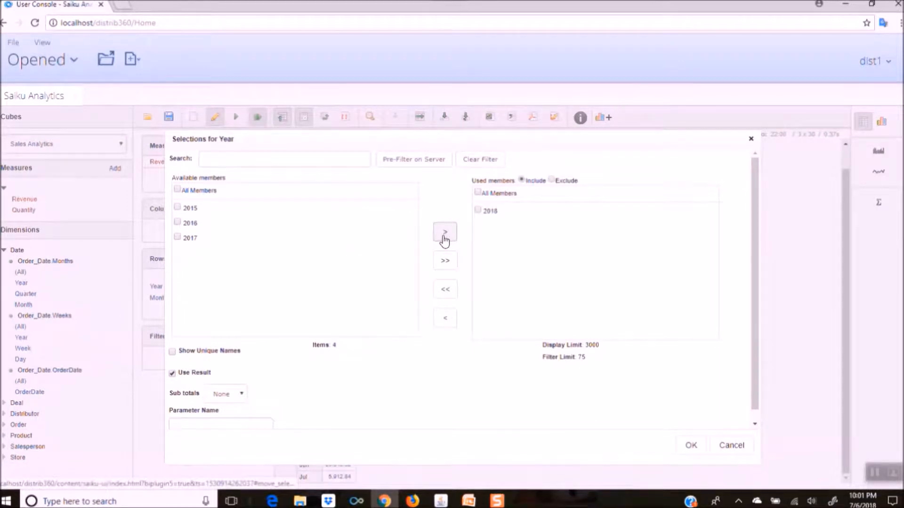
pyautogui.click(690, 446)
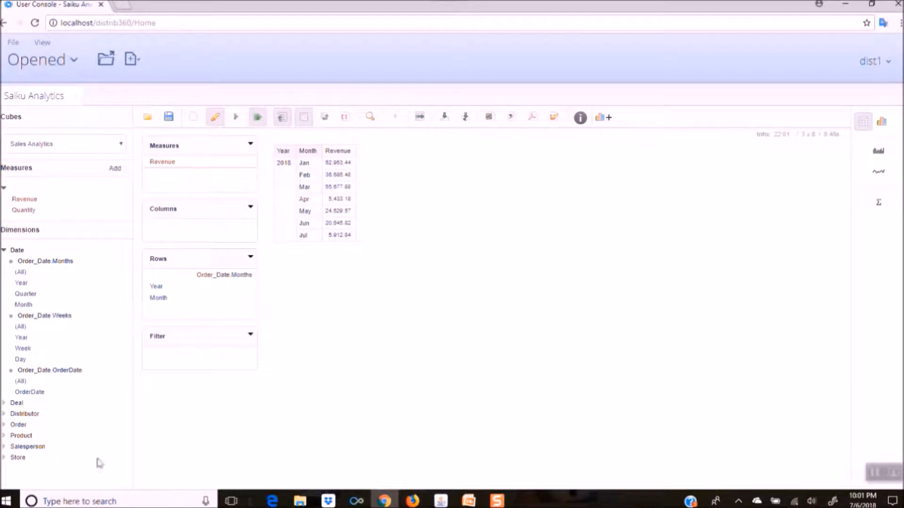
# Step: Add the Store level of the Store dimension to the query and place it in the rows below Month
pyautogui.click(6, 459)
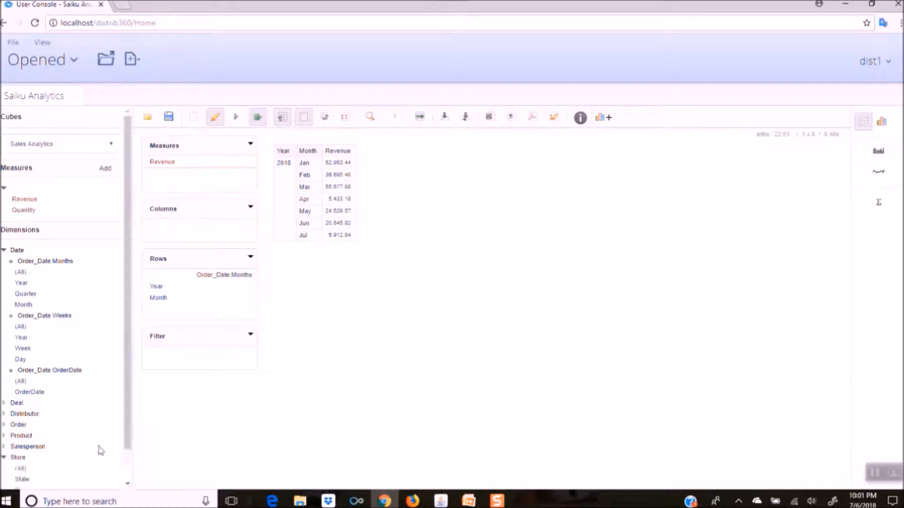
pyautogui.scroll(-1, 129, 433)
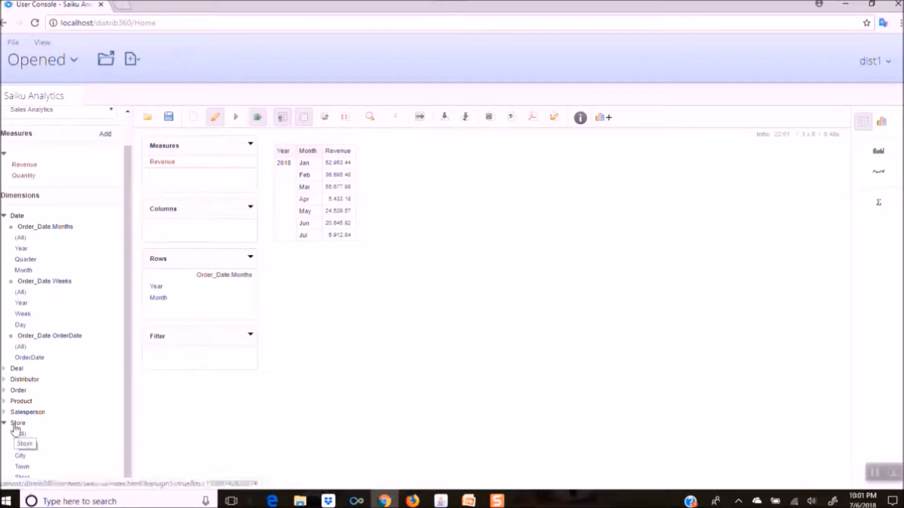
pyautogui.click(24, 478)
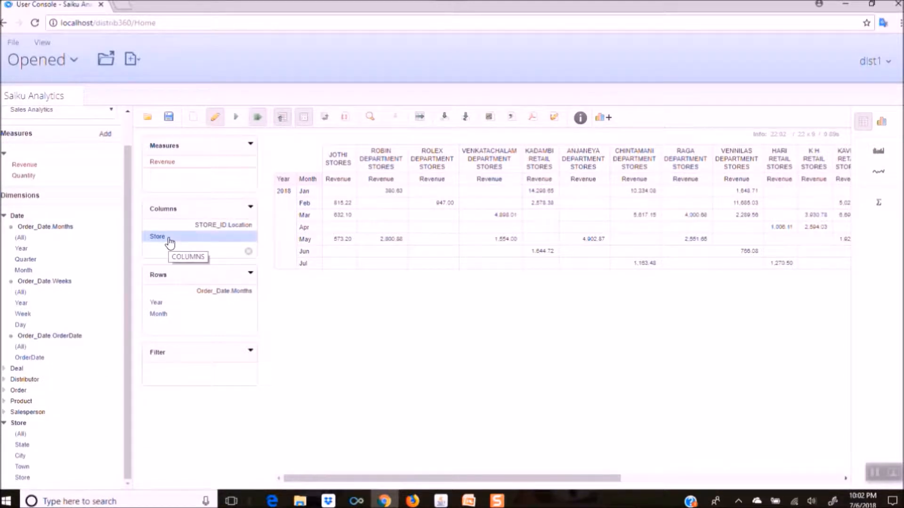
pyautogui.moveTo(169, 242); pyautogui.dragTo(176, 315)
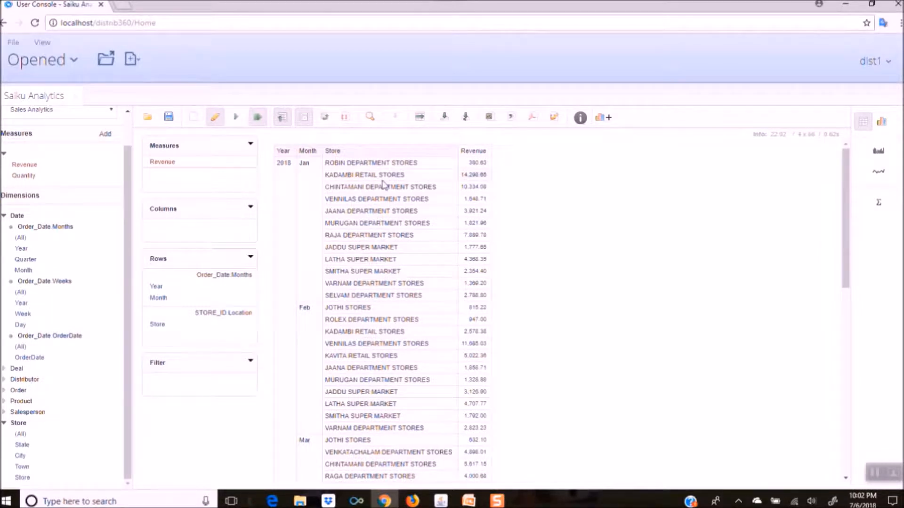
# Step: Filter the Month level to include only Jun
pyautogui.click(171, 300)
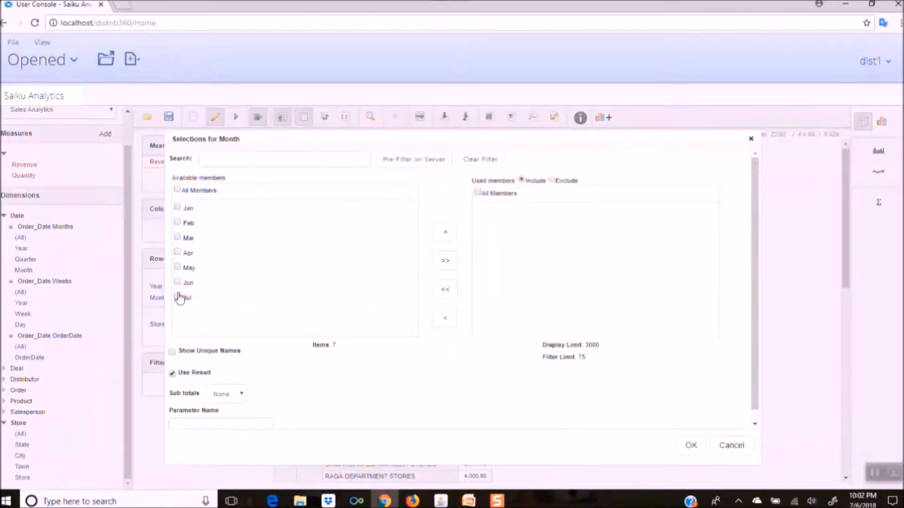
pyautogui.click(447, 238)
pyautogui.click(691, 445)
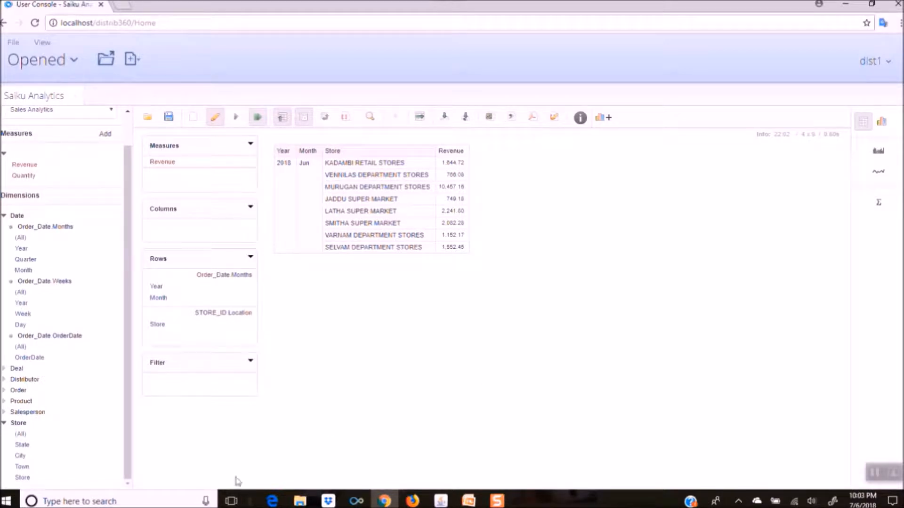
# Step: Add the Order # level of the Order dimension to the rows, between Month and Store
pyautogui.click(4, 392)
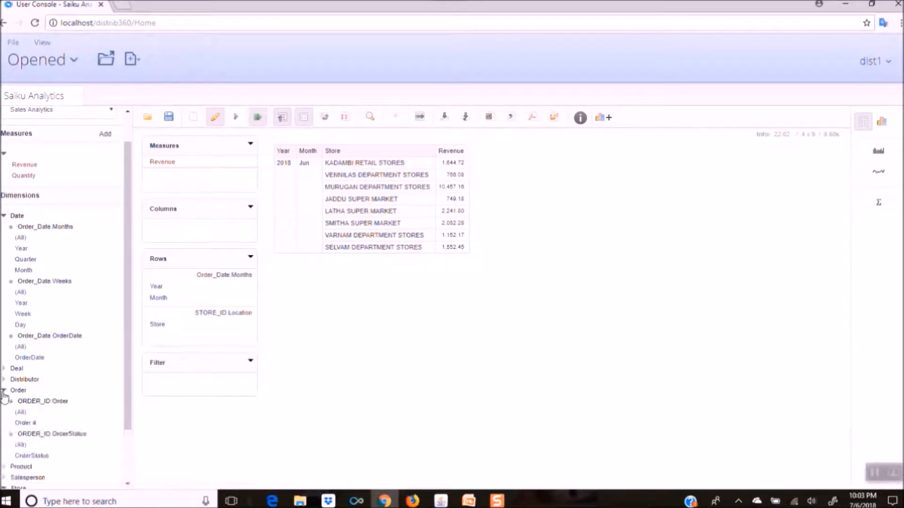
pyautogui.click(28, 424)
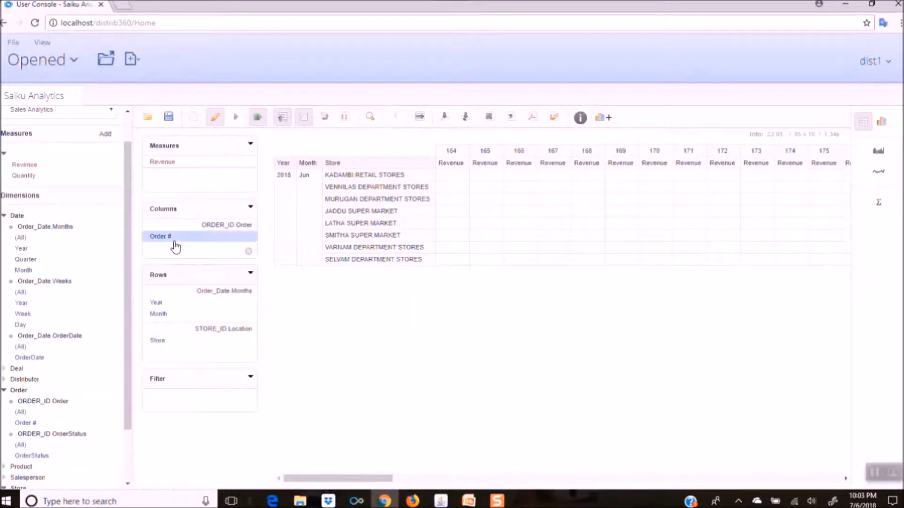
pyautogui.moveTo(175, 245); pyautogui.dragTo(178, 311)
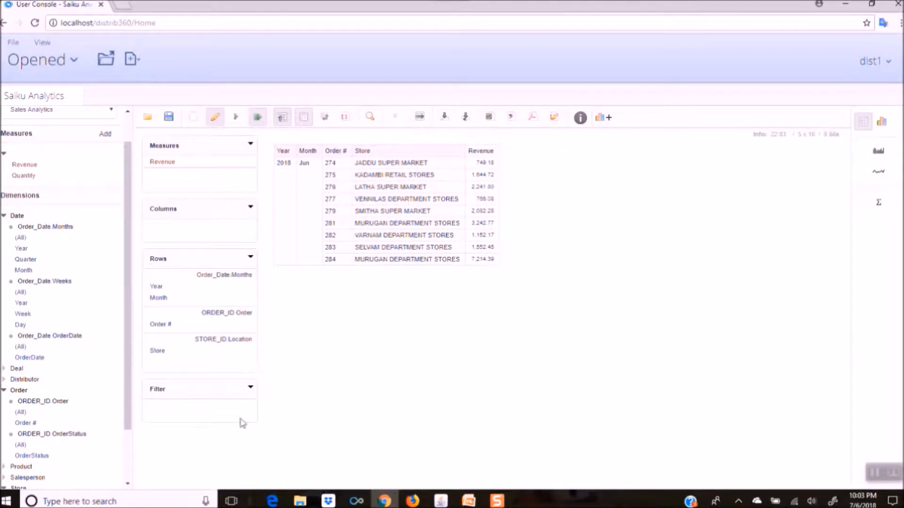
# Step: Add the Productname level of the Product dimension to the rows below Store, and add the Quantity measure
pyautogui.moveTo(127, 424); pyautogui.dragTo(130, 478)
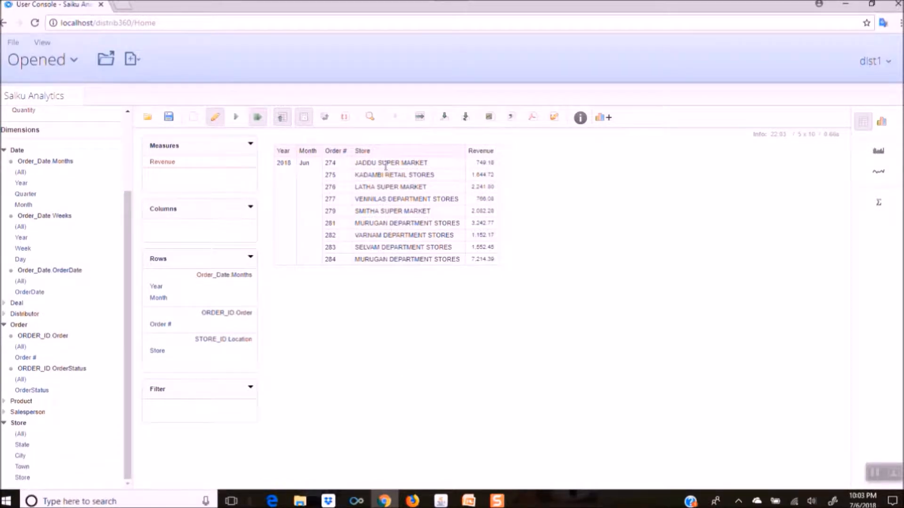
pyautogui.click(4, 402)
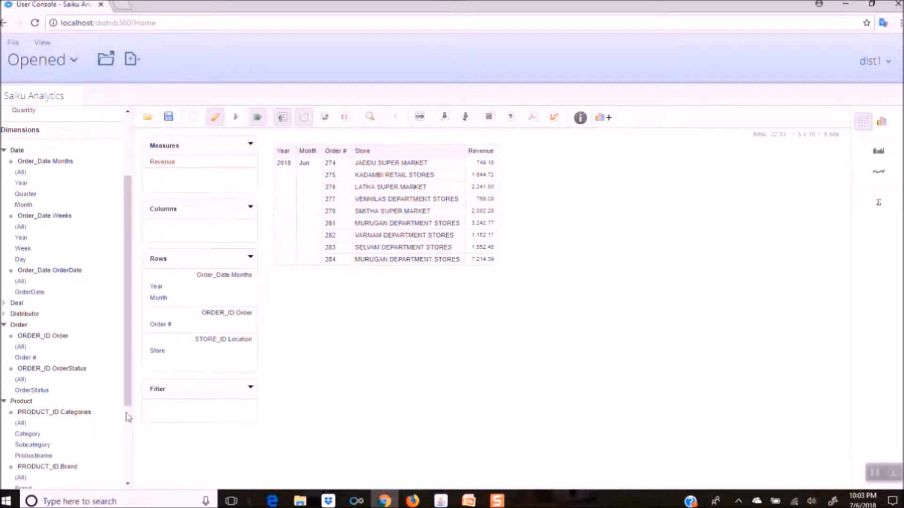
pyautogui.moveTo(128, 398); pyautogui.dragTo(128, 429)
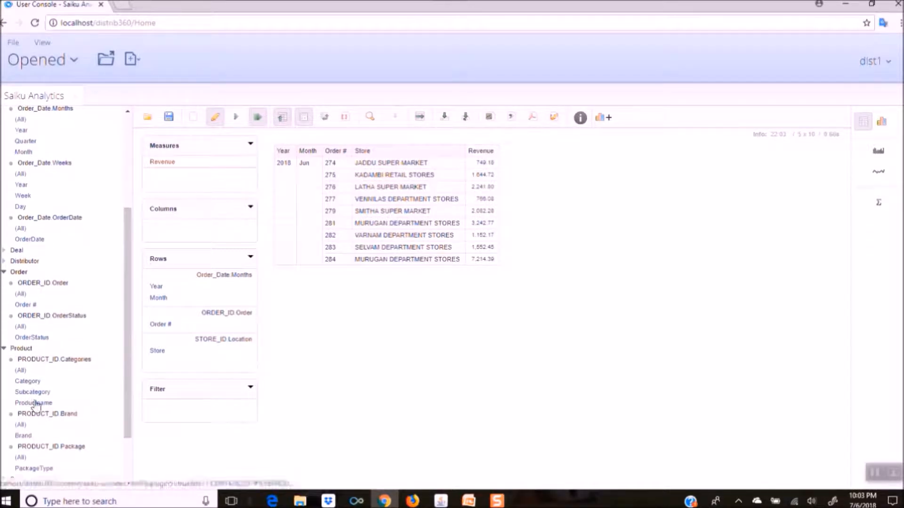
pyautogui.moveTo(36, 407); pyautogui.dragTo(193, 329)
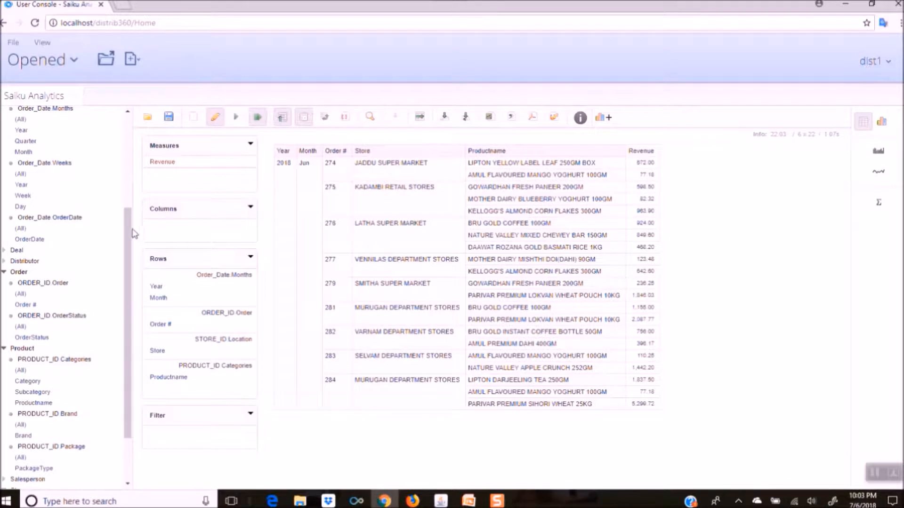
pyautogui.scroll(4, 133, 233)
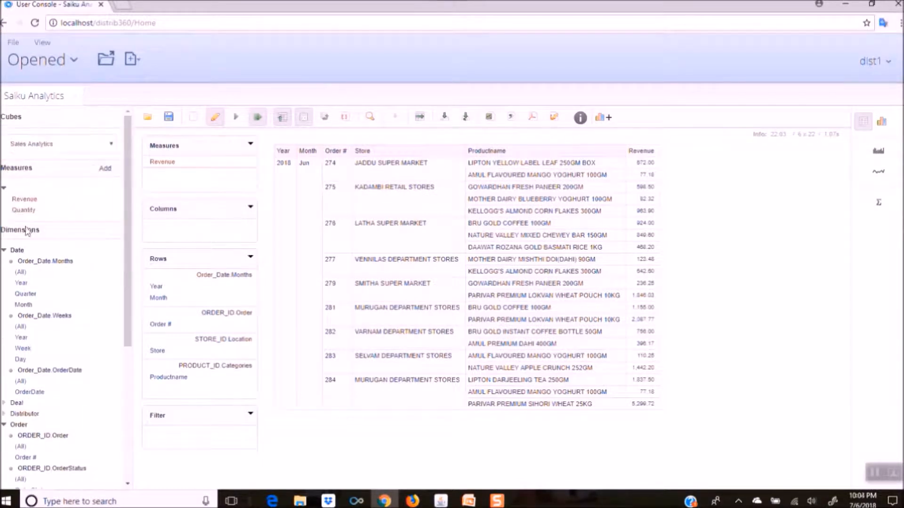
pyautogui.click(24, 210)
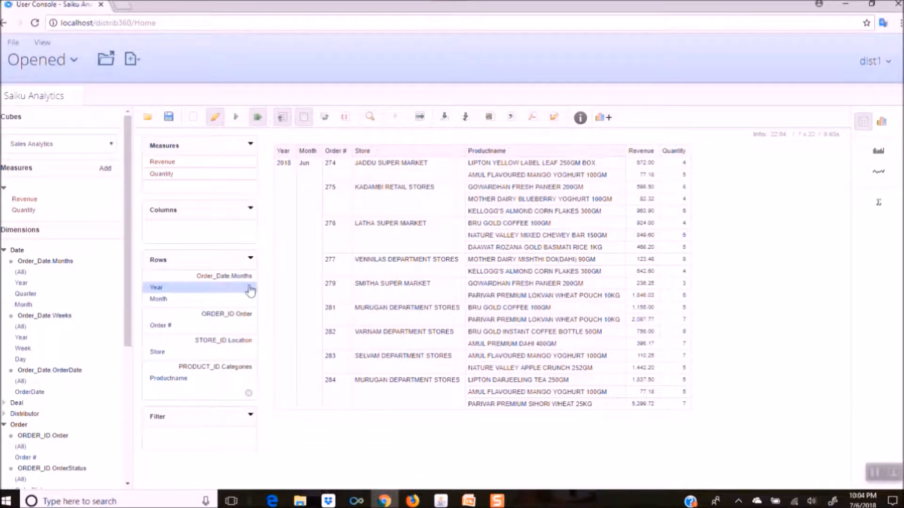
# Step: Set the grand totals of the query rows to Sum
pyautogui.click(250, 260)
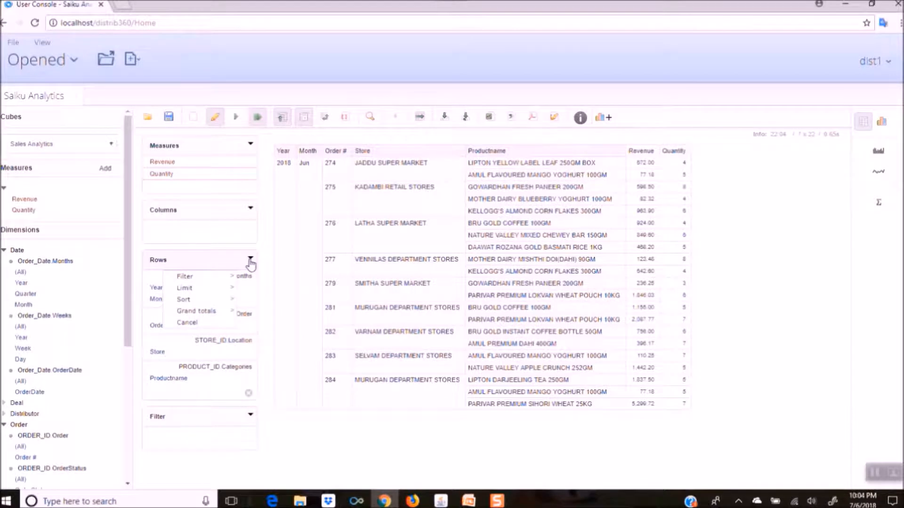
pyautogui.moveTo(226, 318)
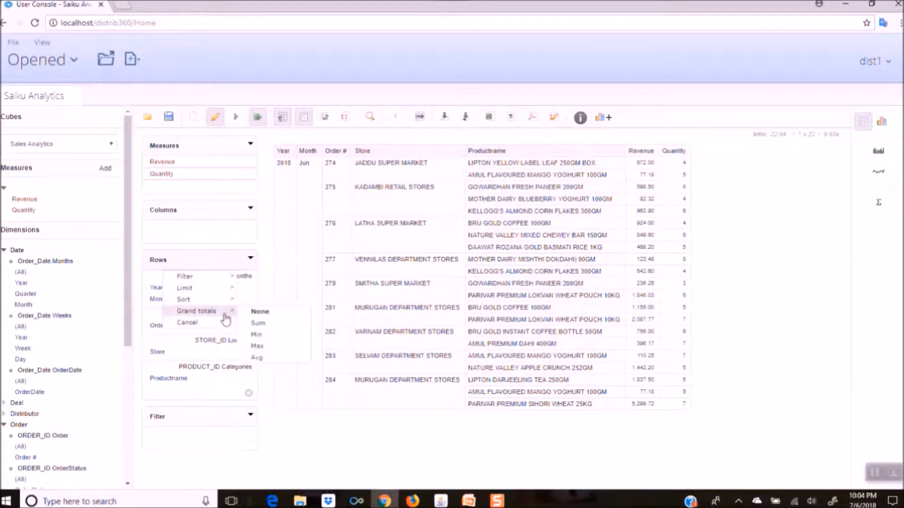
pyautogui.click(258, 323)
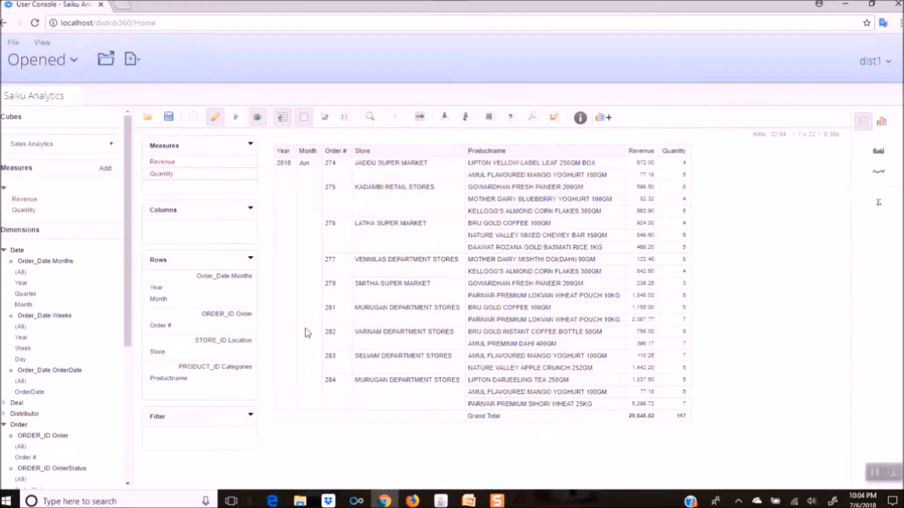
pyautogui.click(249, 278)
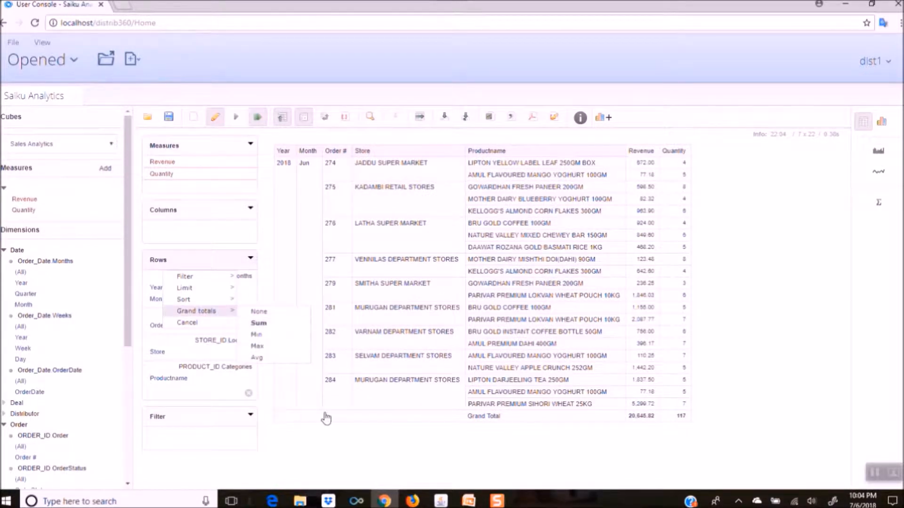
pyautogui.click(384, 462)
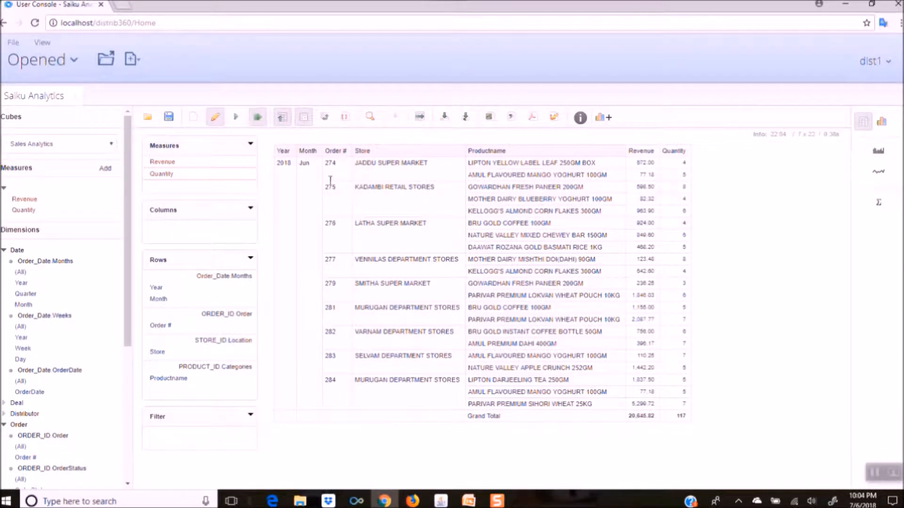
# Step: Set the subtotals of the Order # level to Sum and review the subtotals in the result table
pyautogui.click(161, 326)
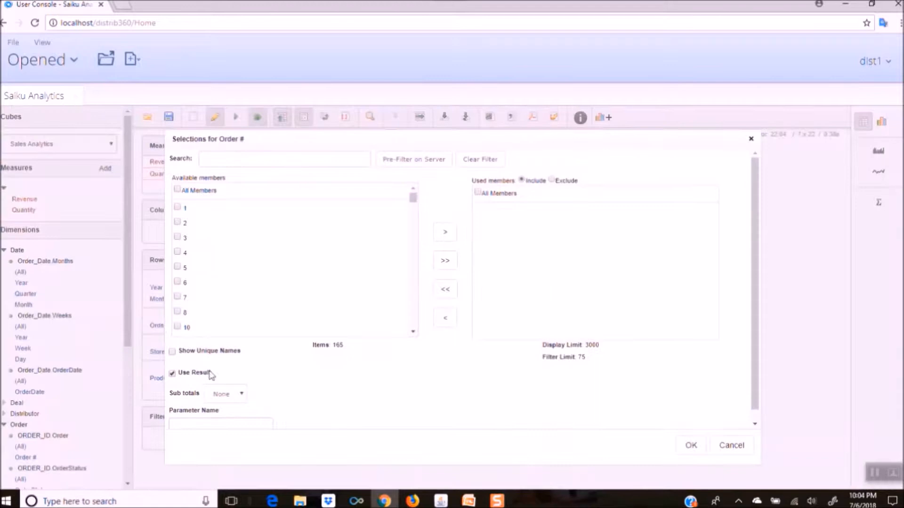
pyautogui.click(242, 395)
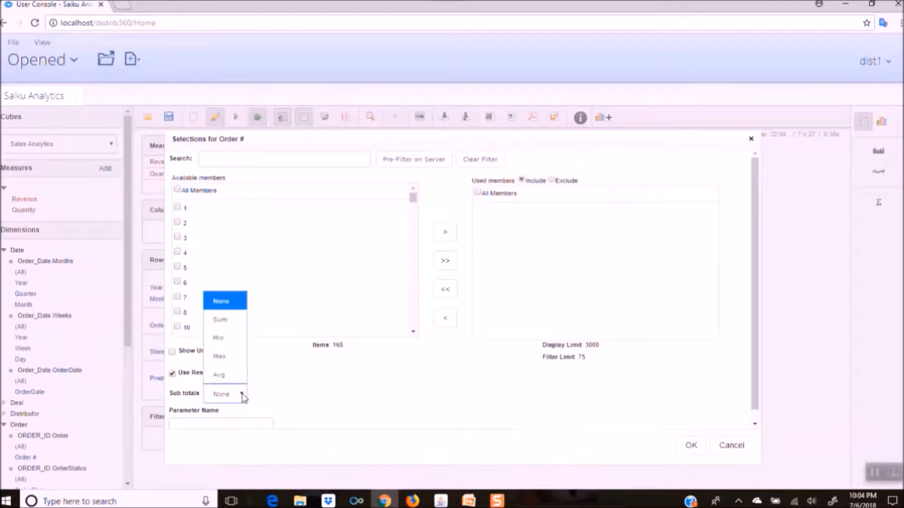
pyautogui.click(236, 327)
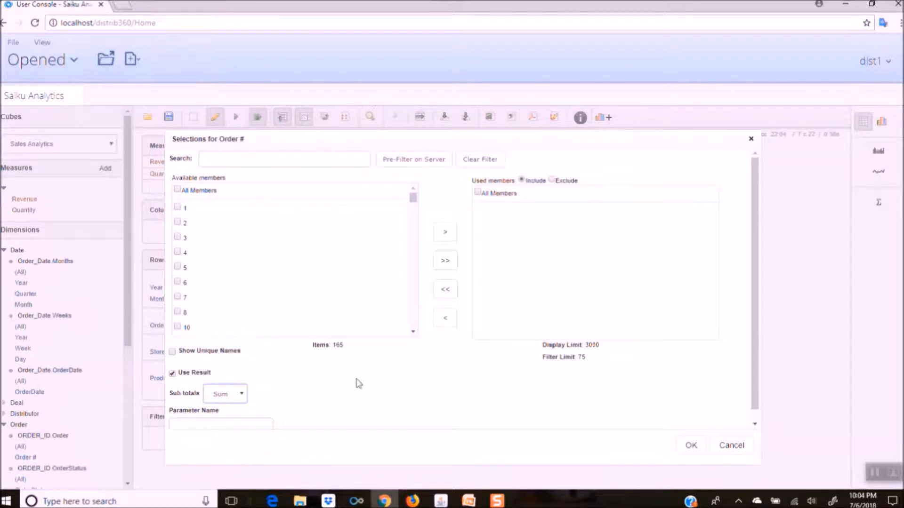
pyautogui.click(692, 451)
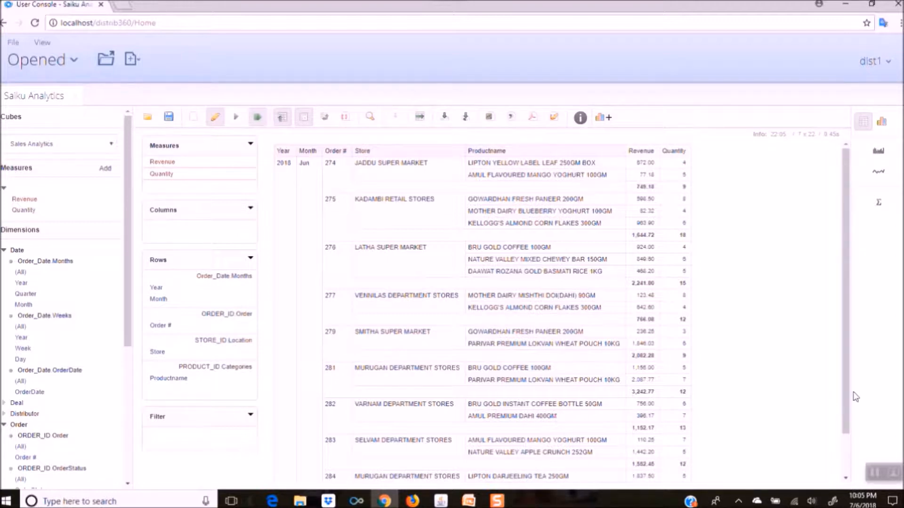
pyautogui.moveTo(850, 387); pyautogui.dragTo(819, 343)
pyautogui.moveTo(847, 395); pyautogui.dragTo(829, 334)
# Step: Save the query as 2018 Jun Orders in the /home/dist1 folder
pyautogui.click(169, 118)
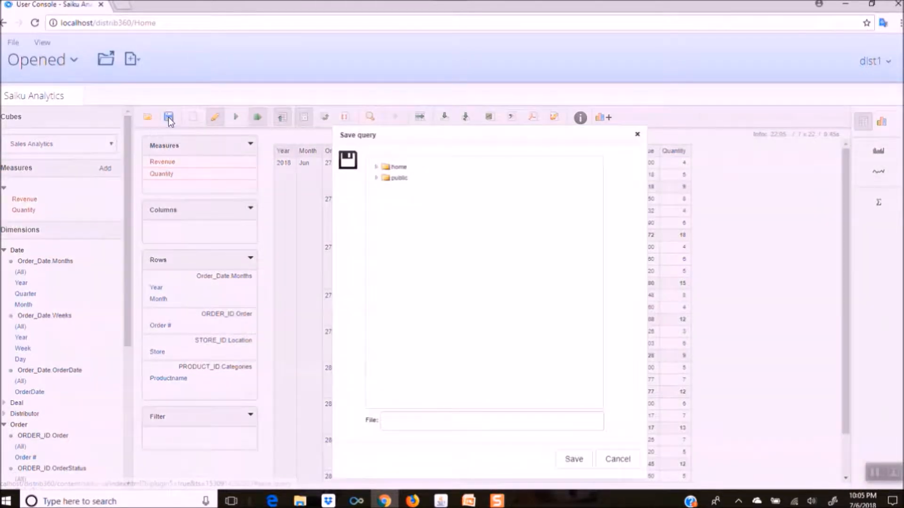
pyautogui.click(378, 168)
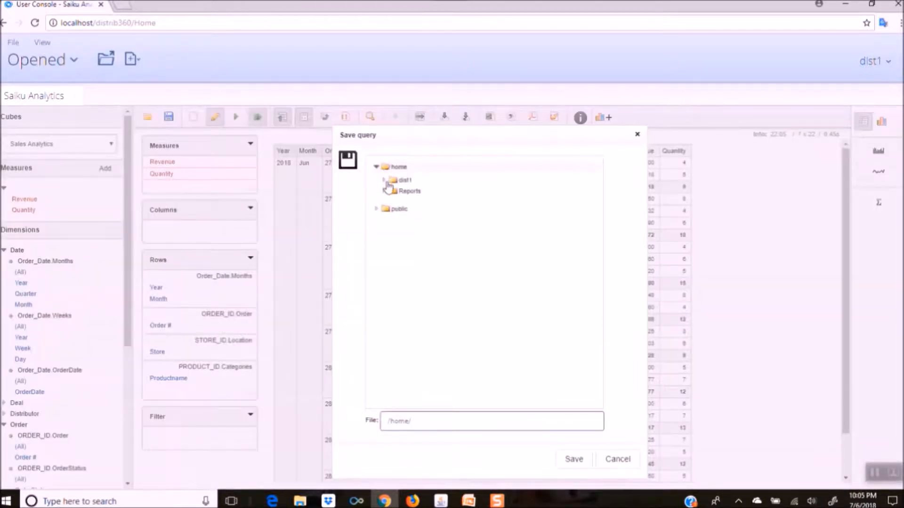
pyautogui.click(405, 181)
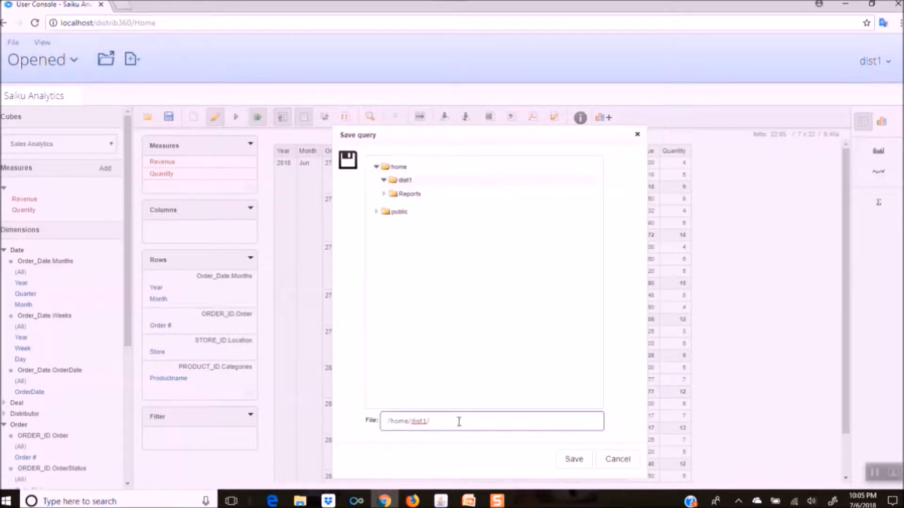
pyautogui.write('20')
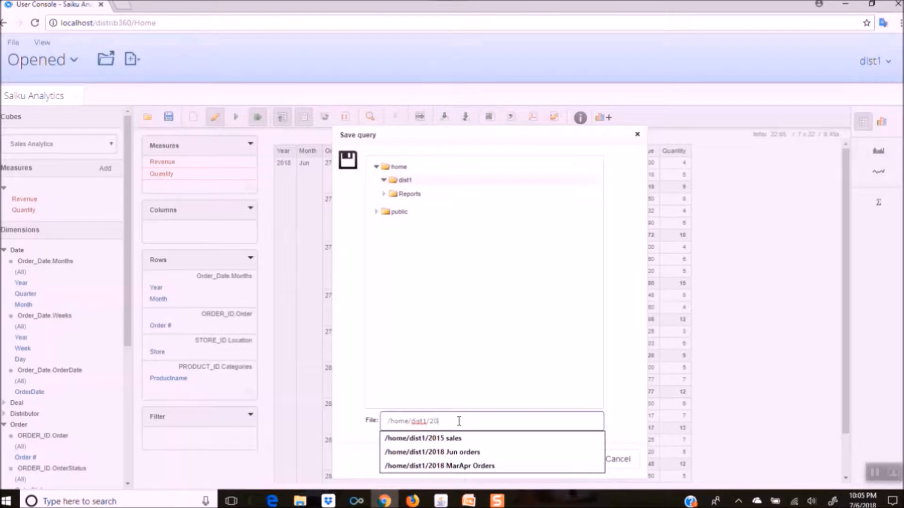
pyautogui.write('18')
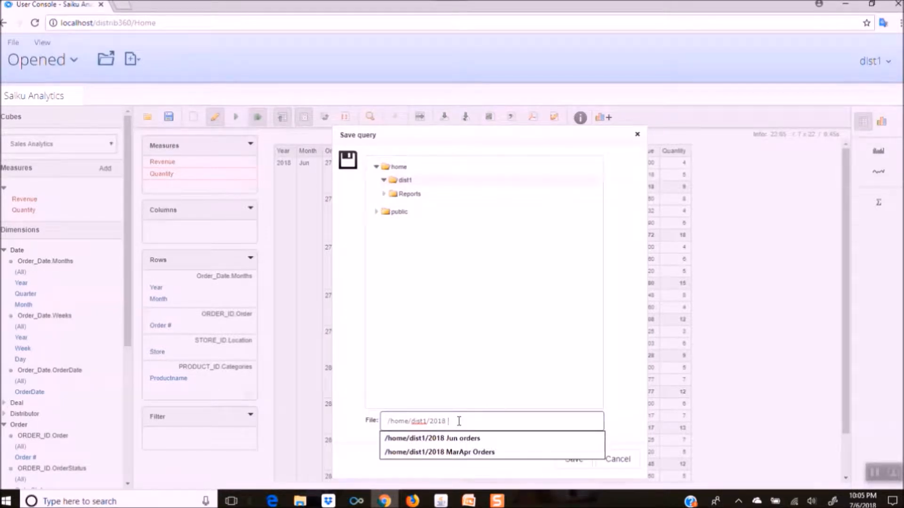
pyautogui.write(' JunO')
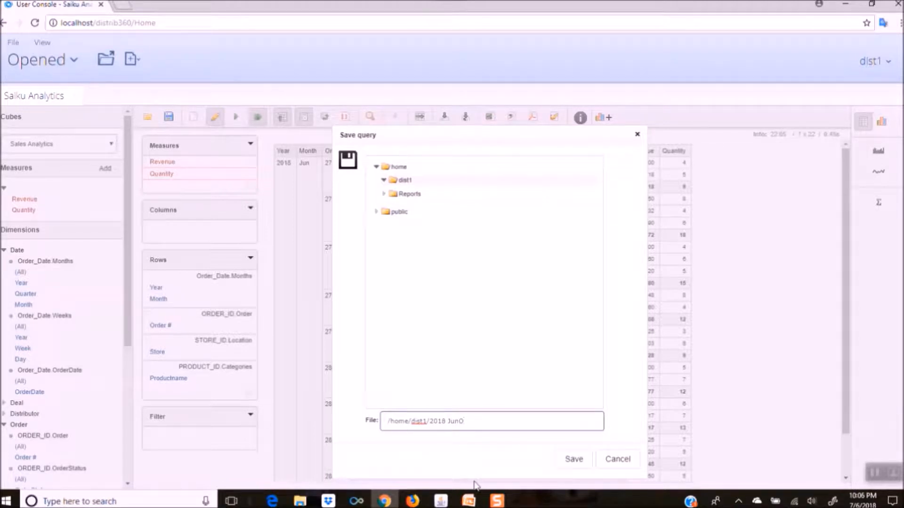
pyautogui.press('BackSpace')
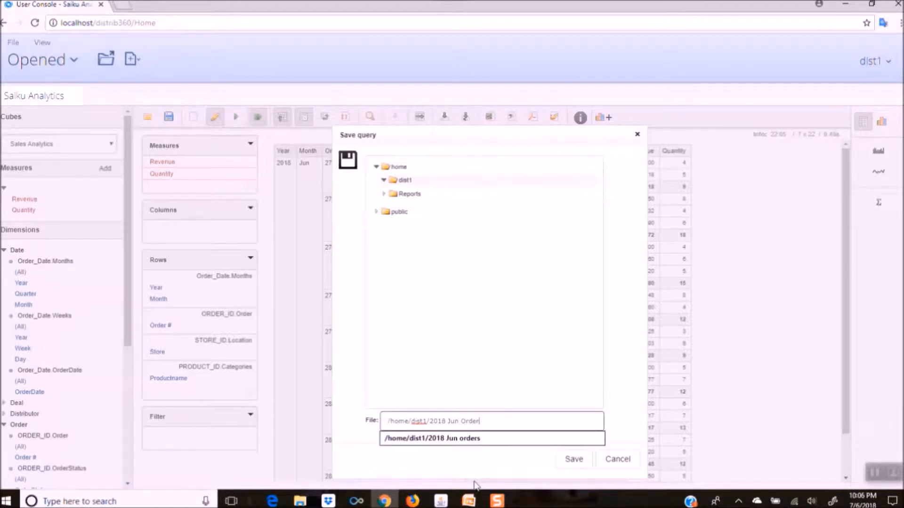
pyautogui.click(574, 460)
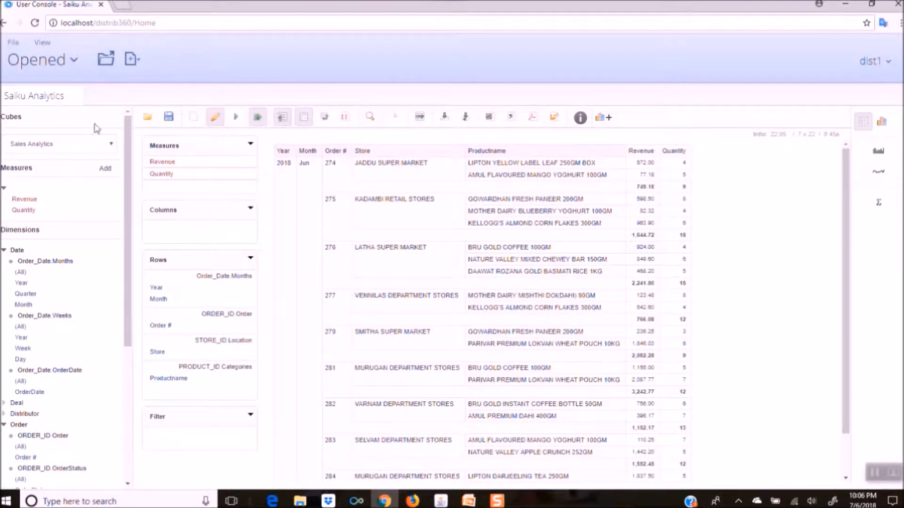
# Step: Browse to the dist1 folder, open the saved 2018 Jun Orders.saiku query to check it, and close it
pyautogui.click(23, 65)
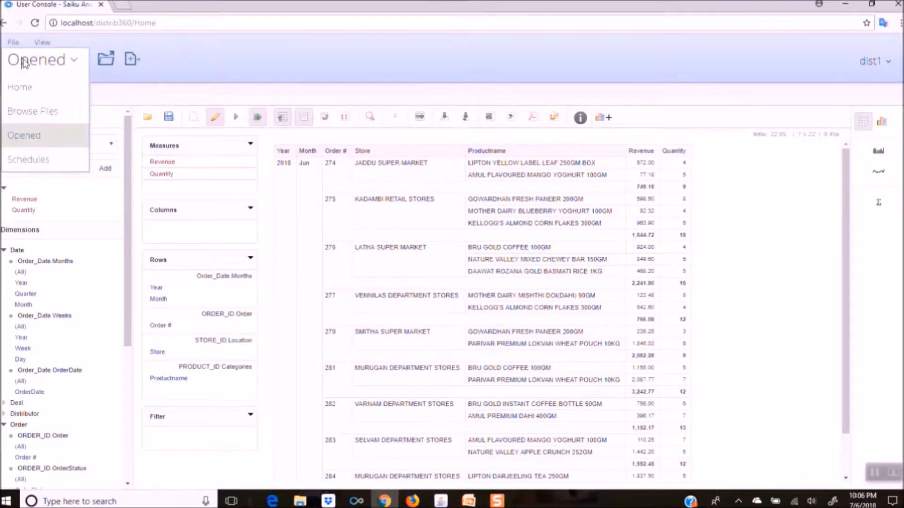
pyautogui.click(41, 114)
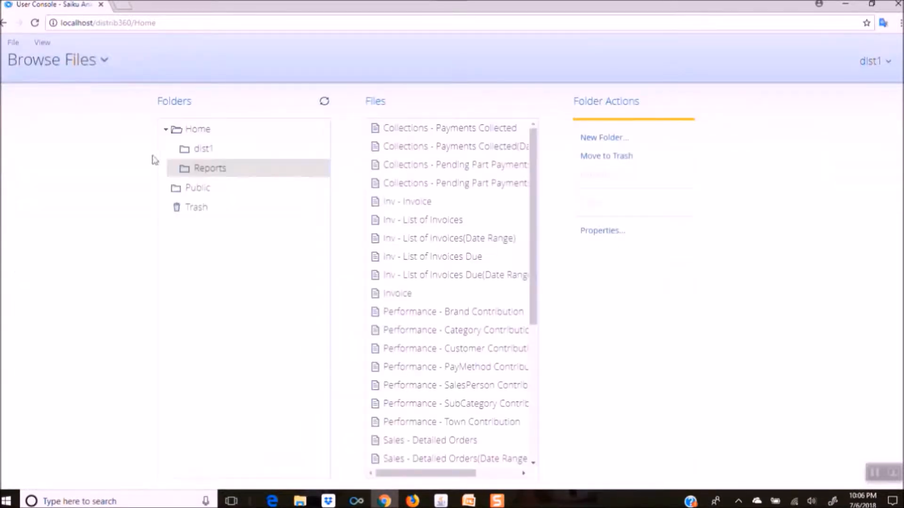
pyautogui.click(201, 151)
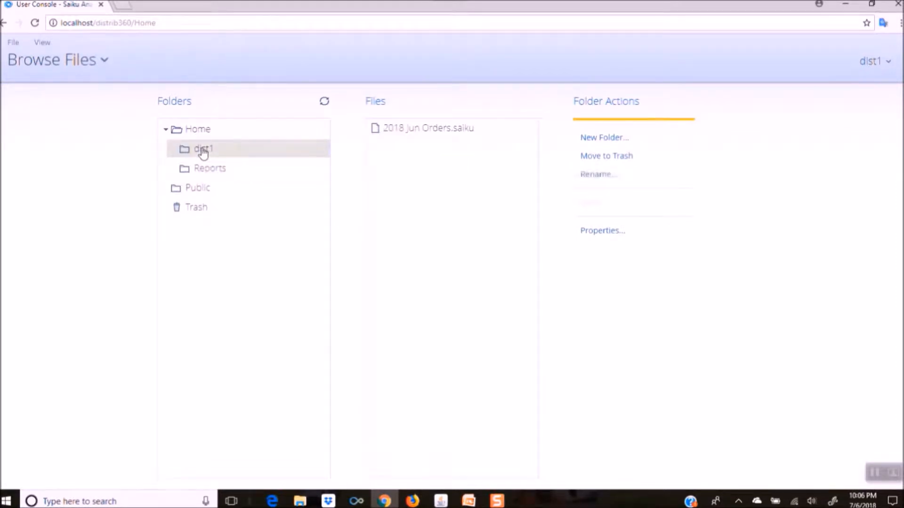
pyautogui.click(407, 132)
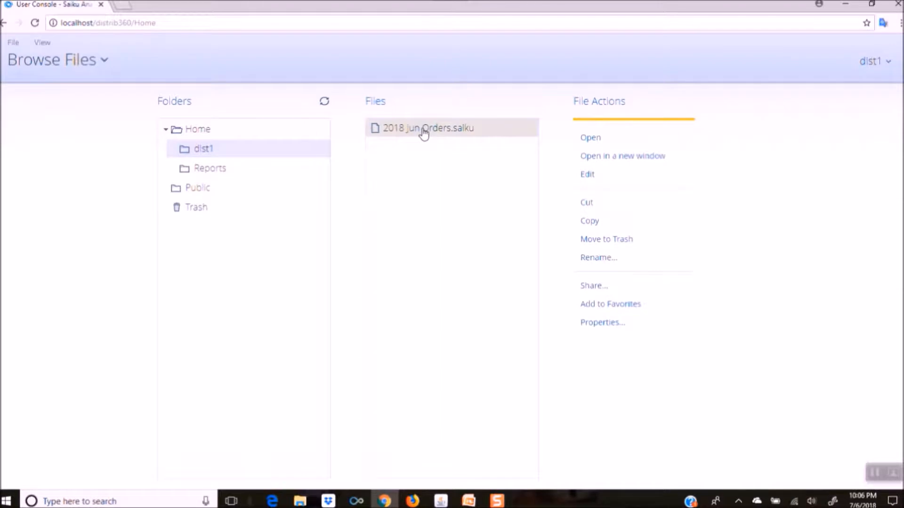
pyautogui.doubleClick(423, 130)
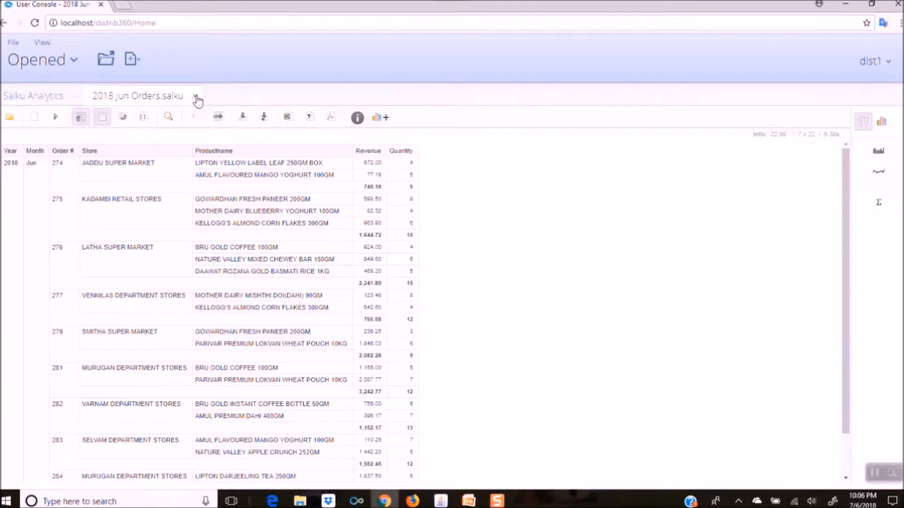
pyautogui.click(196, 96)
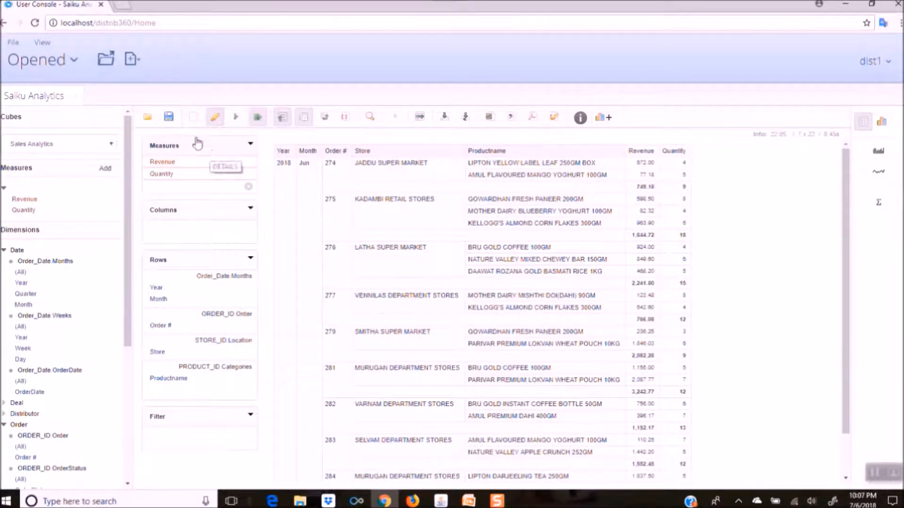
# Step: Clear the existing query and build a new one showing Revenue by Year and Month of Order_Date Months
pyautogui.click(194, 119)
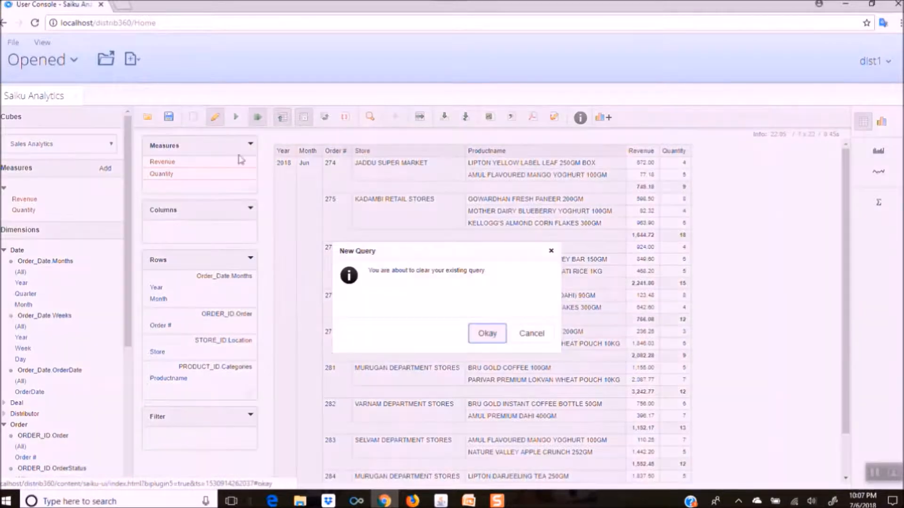
pyautogui.click(488, 335)
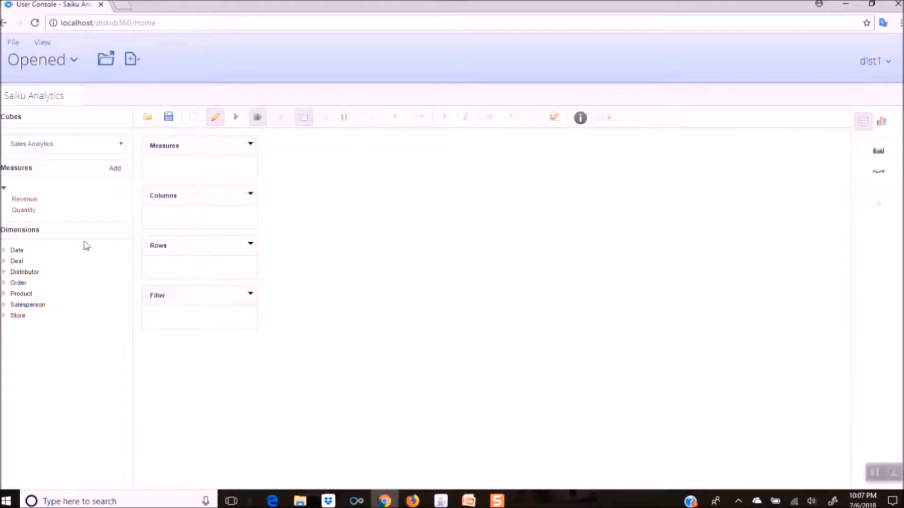
pyautogui.click(19, 203)
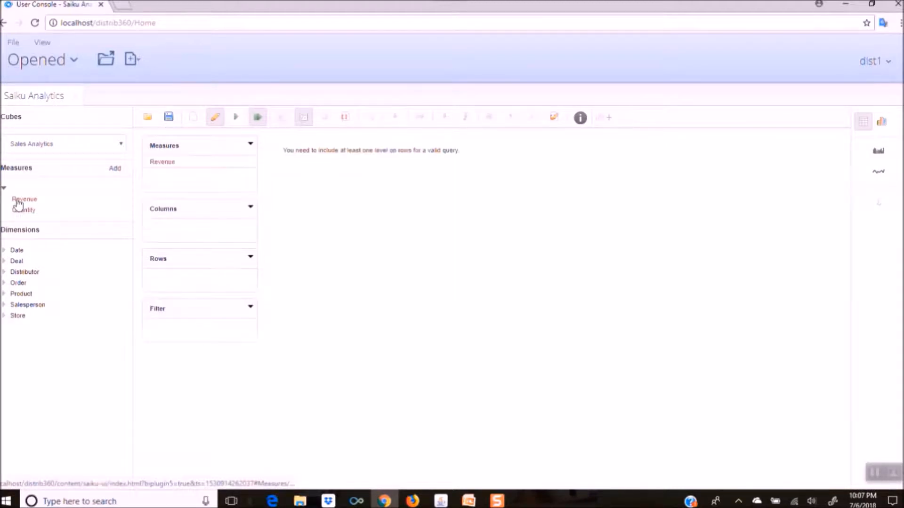
pyautogui.click(5, 252)
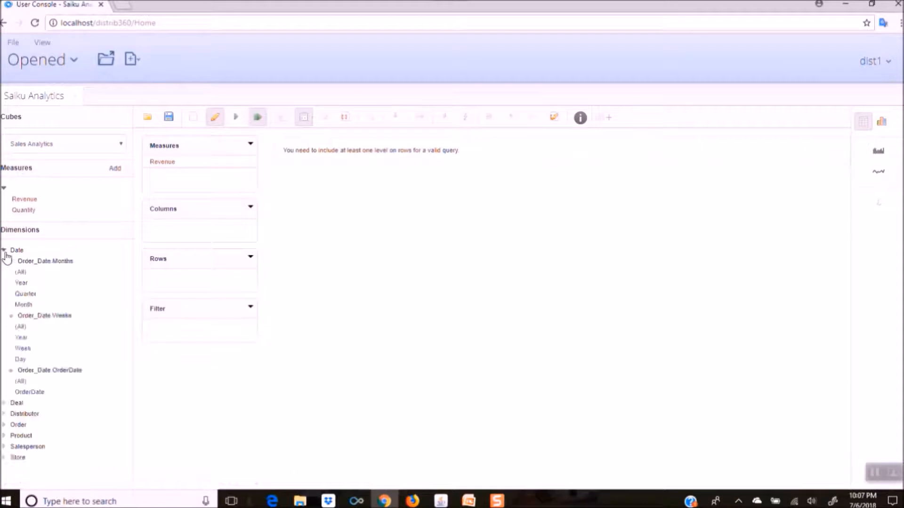
pyautogui.click(22, 284)
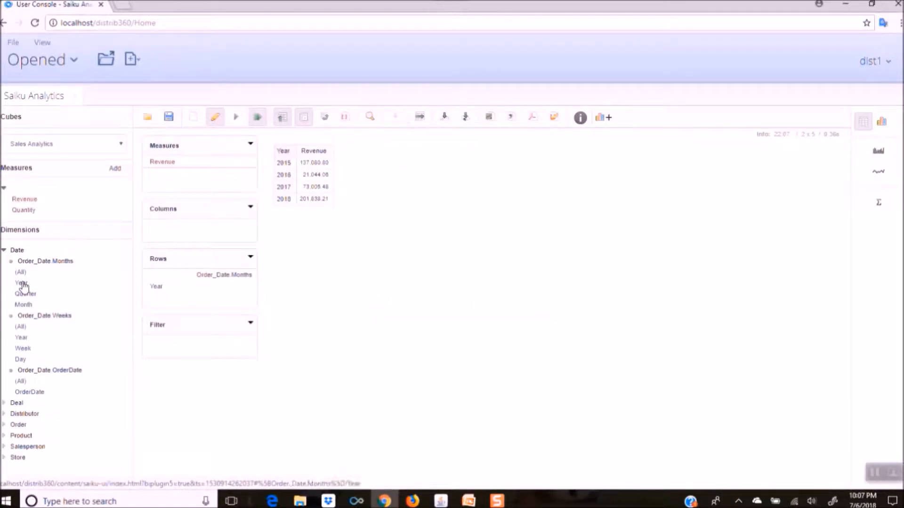
pyautogui.click(26, 305)
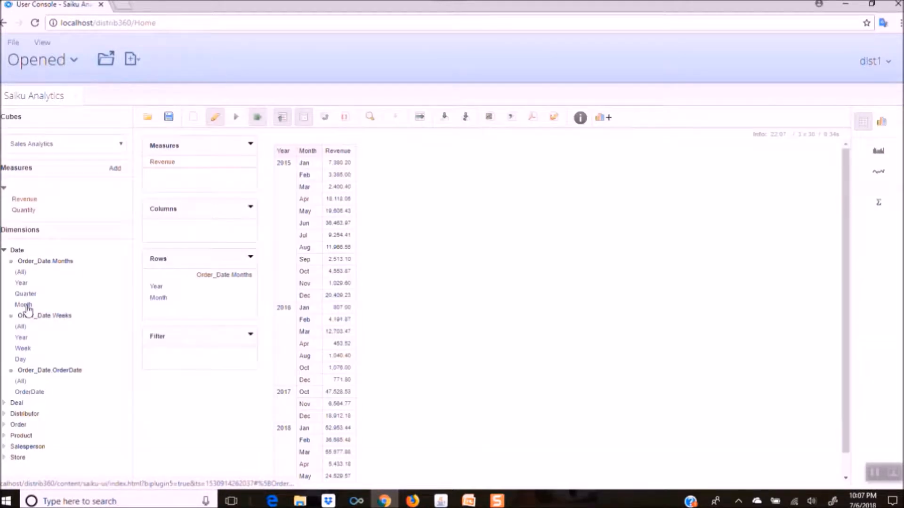
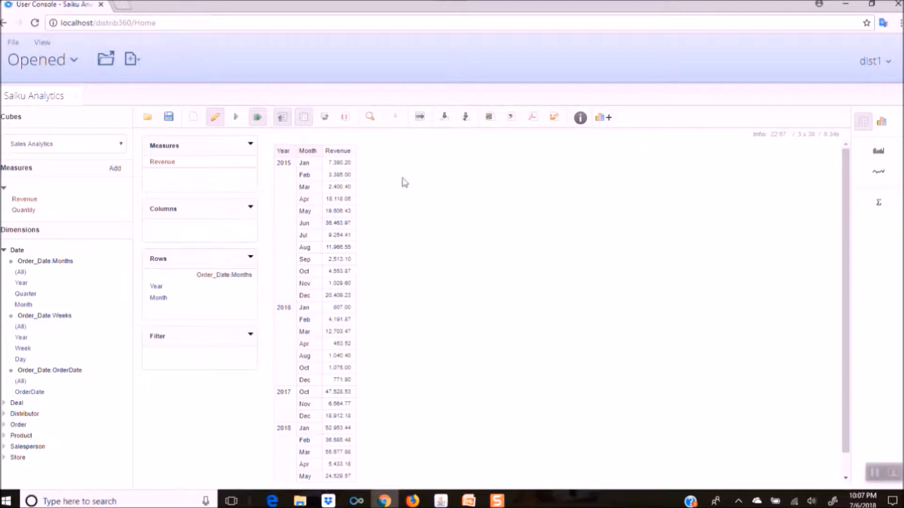
# Step: Start a drill-through on the June 2015 revenue cell and include the Order # and Store levels
pyautogui.click(446, 117)
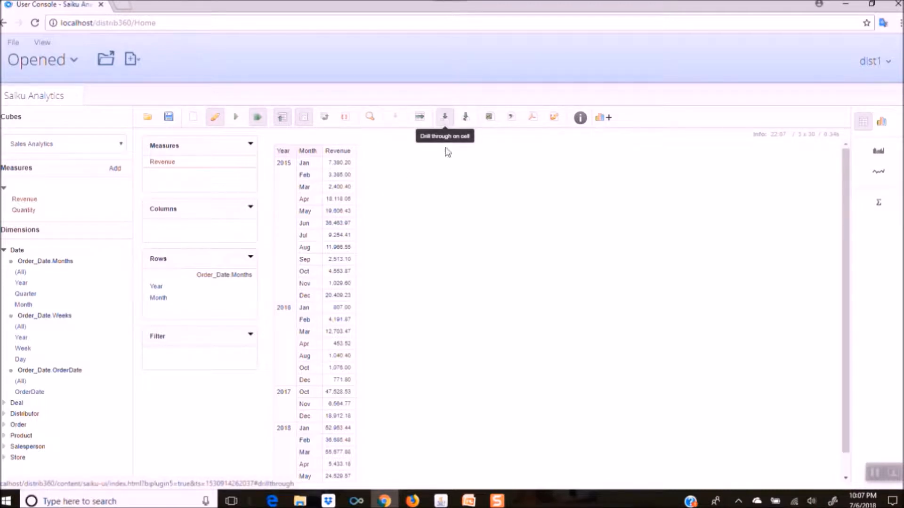
pyautogui.click(339, 227)
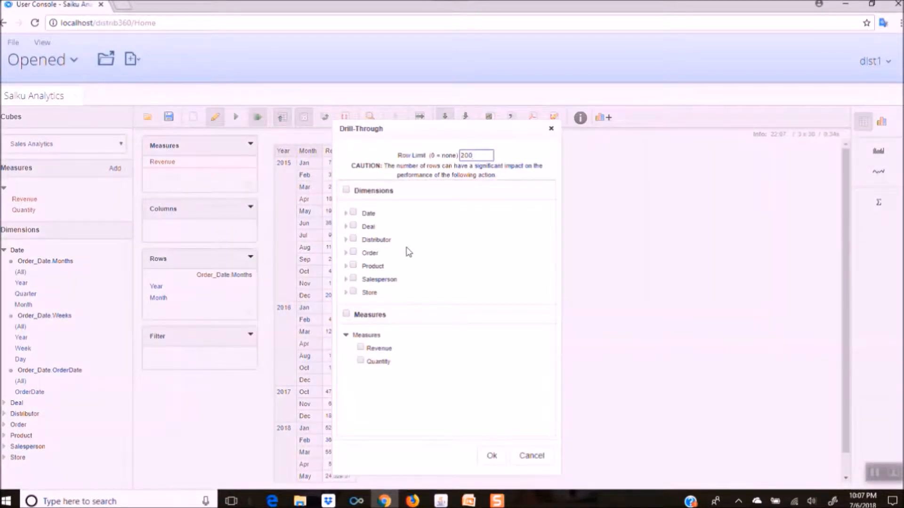
pyautogui.click(347, 254)
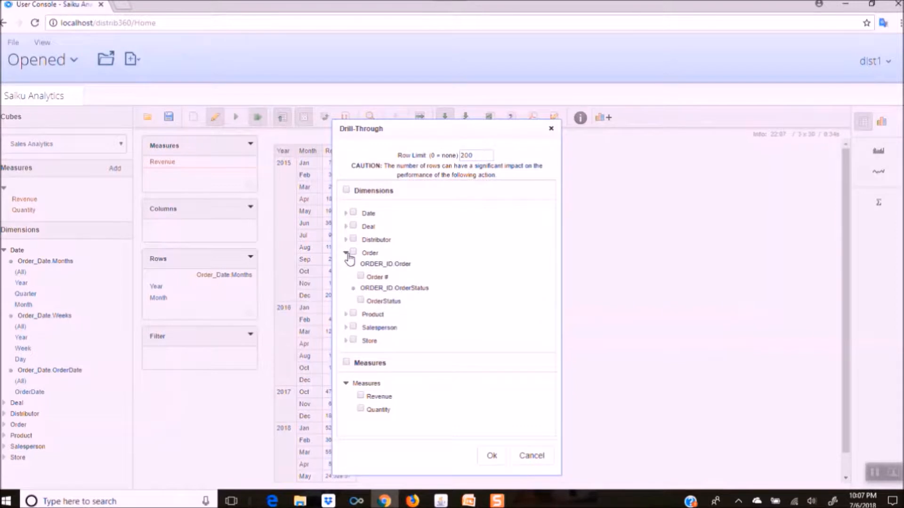
pyautogui.click(361, 277)
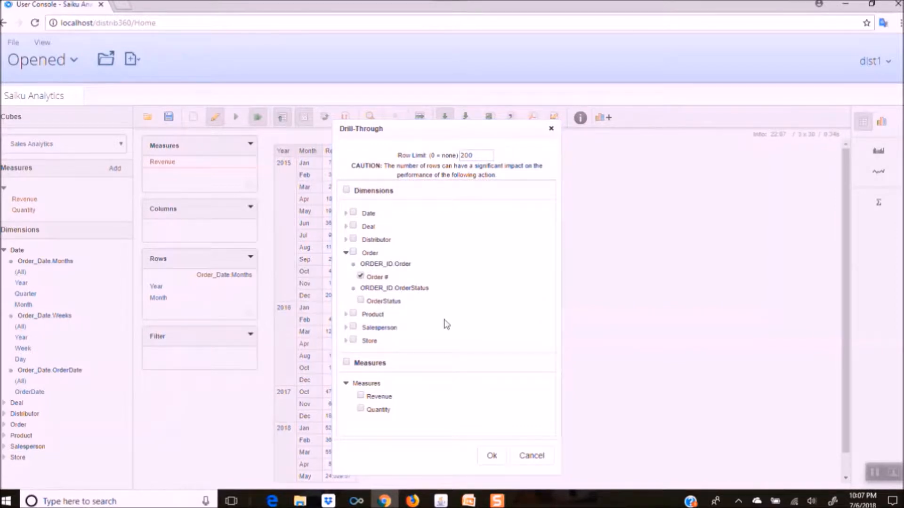
pyautogui.click(346, 341)
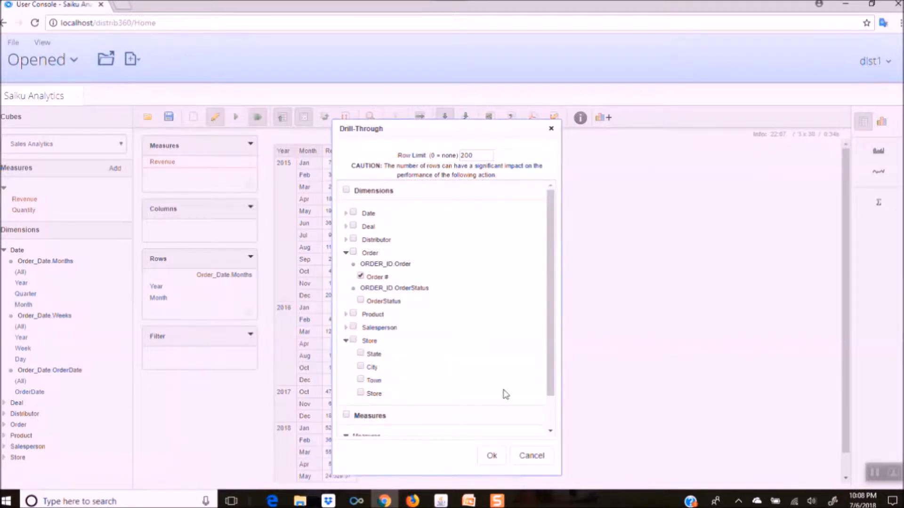
pyautogui.click(361, 393)
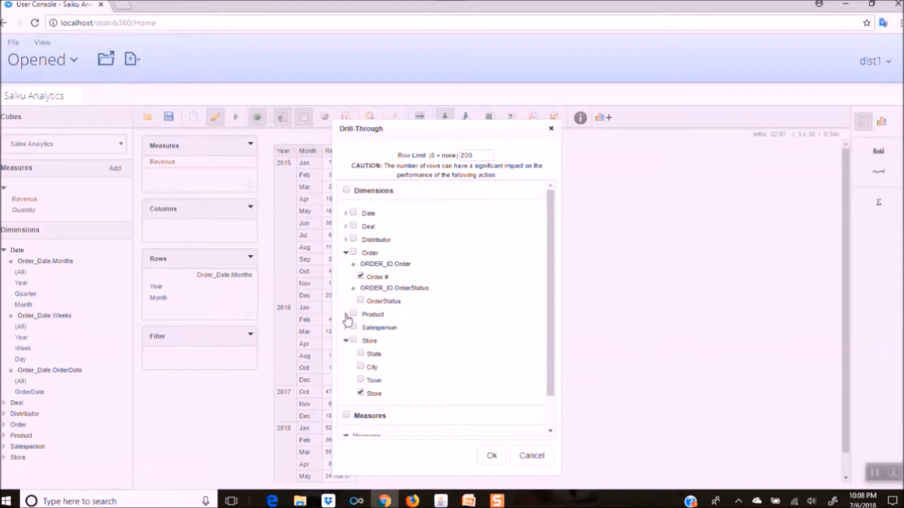
# Step: Add Productname and the Revenue and Quantity measures to the drill-through, run it, and close the detail table after review
pyautogui.click(346, 316)
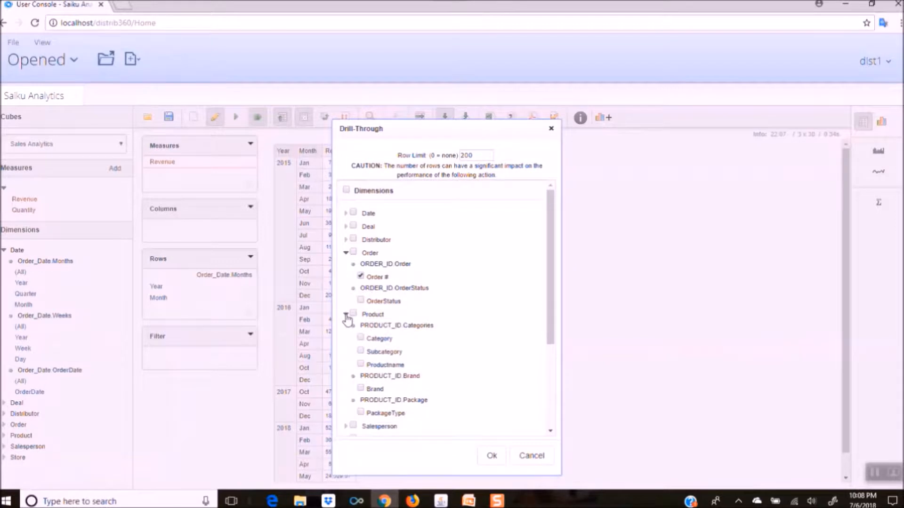
pyautogui.click(360, 364)
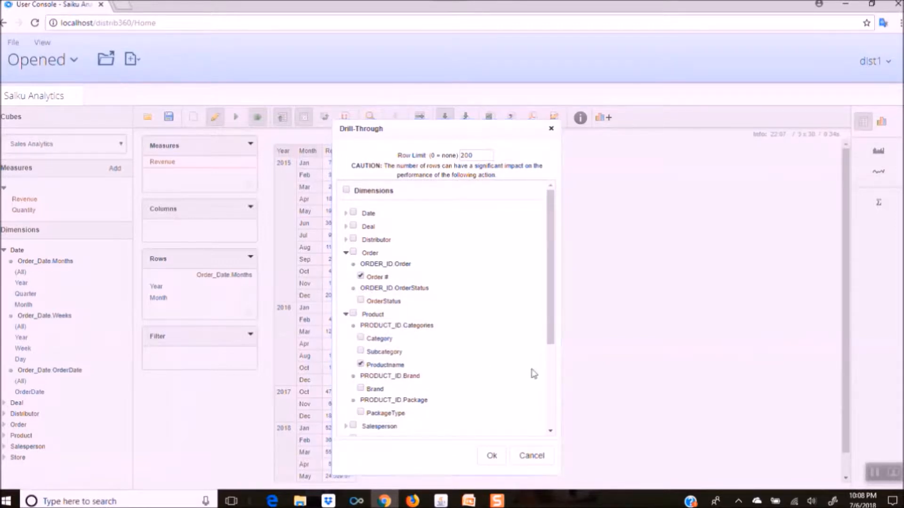
pyautogui.moveTo(552, 334); pyautogui.dragTo(556, 421)
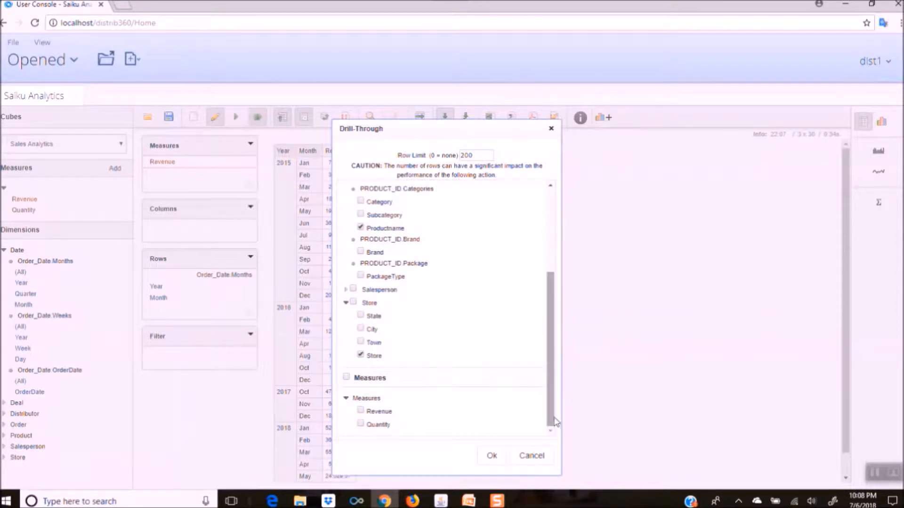
pyautogui.click(361, 412)
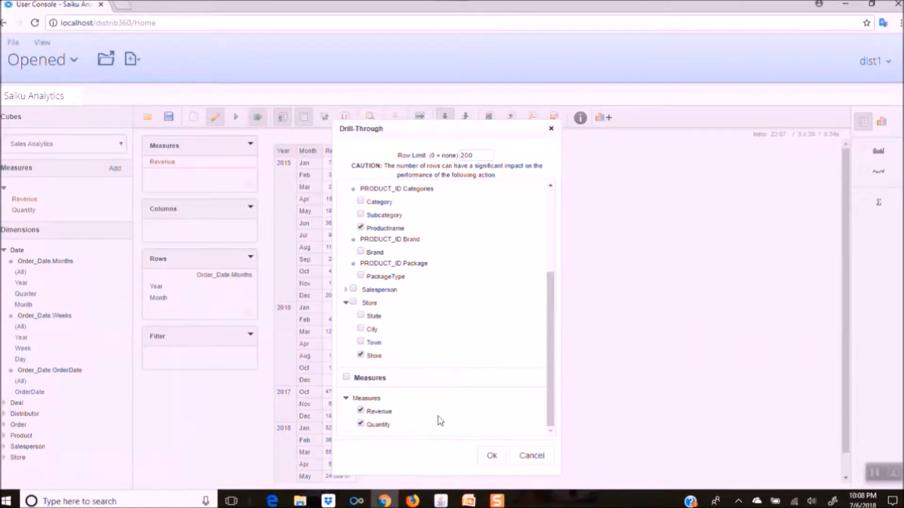
pyautogui.click(492, 458)
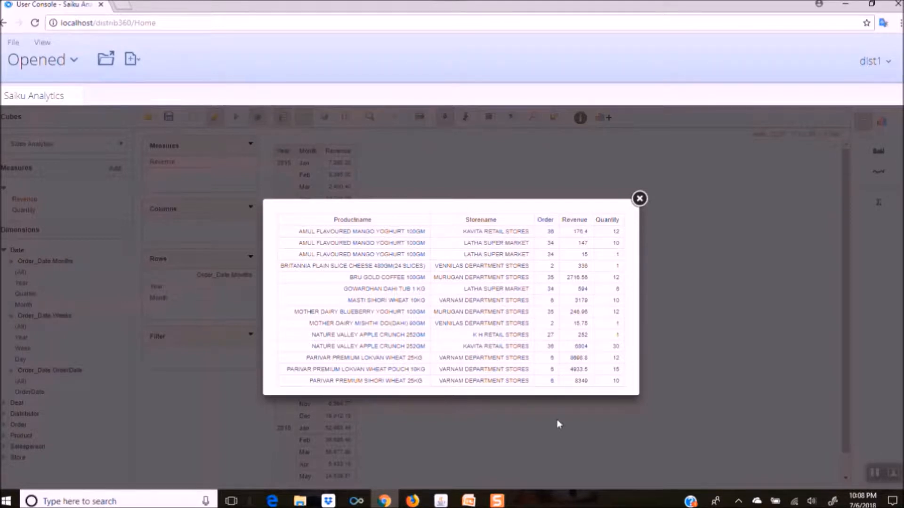
pyautogui.click(640, 198)
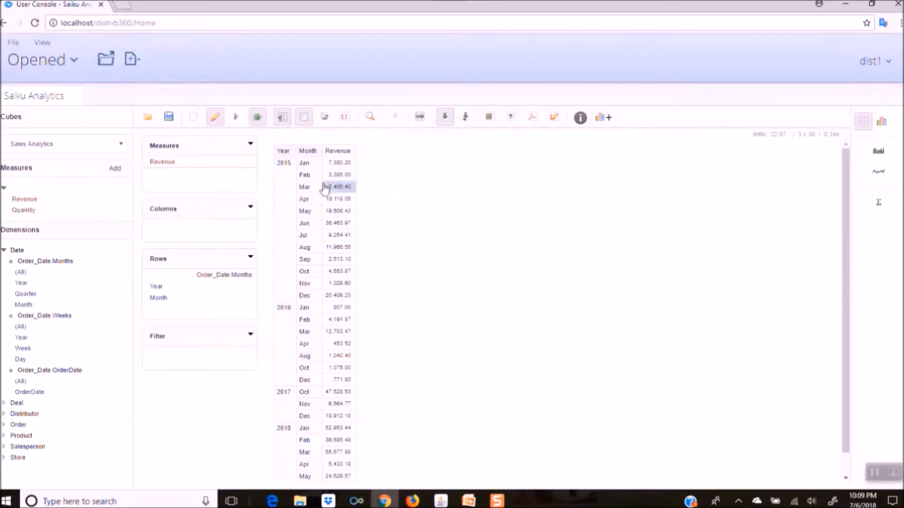
# Step: Reset the query and rebuild it with the Revenue measure and the Order_Date Months Year and Month levels on rows
pyautogui.click(195, 121)
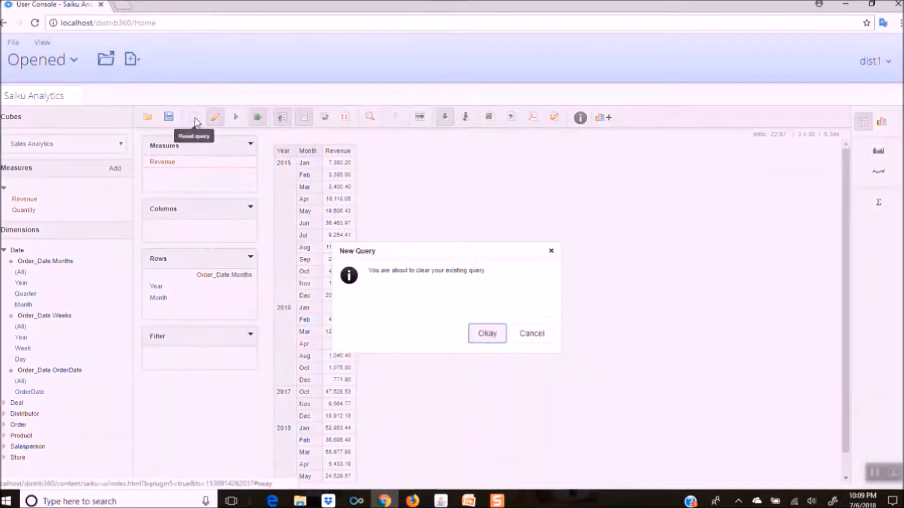
pyautogui.click(487, 334)
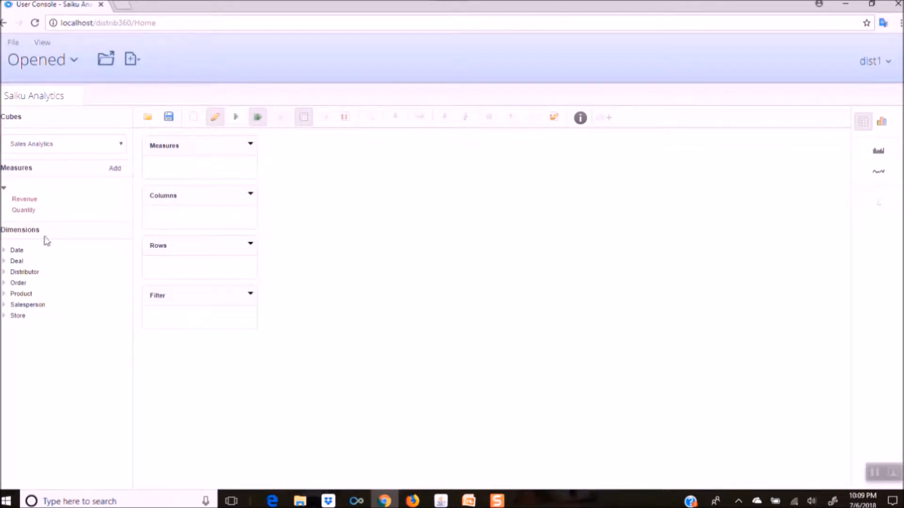
pyautogui.click(22, 202)
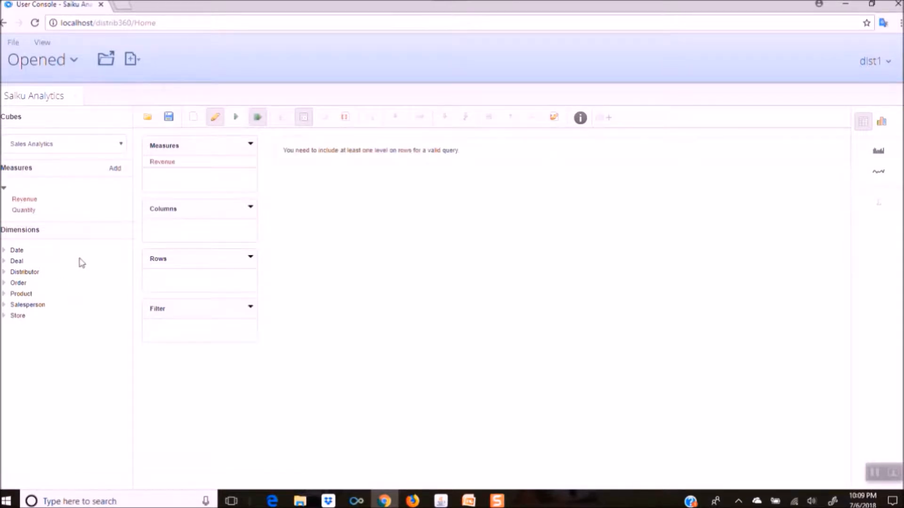
pyautogui.click(4, 253)
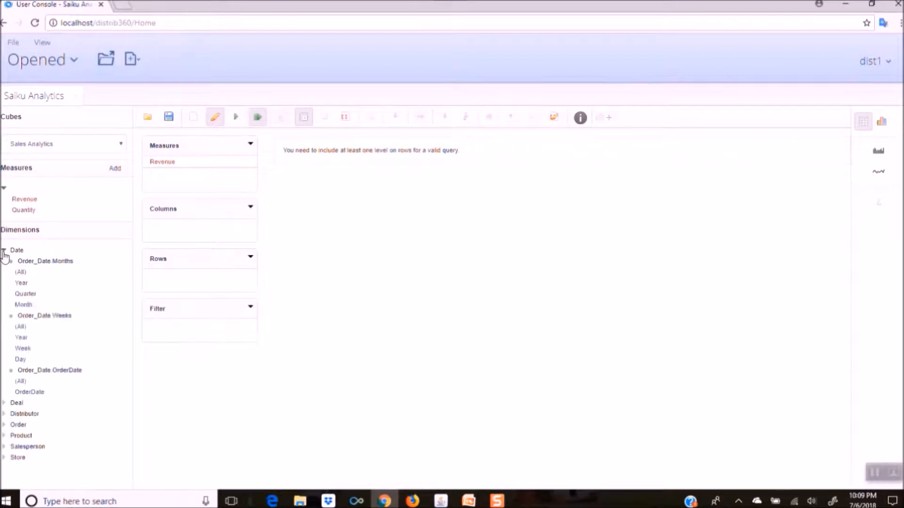
pyautogui.click(21, 283)
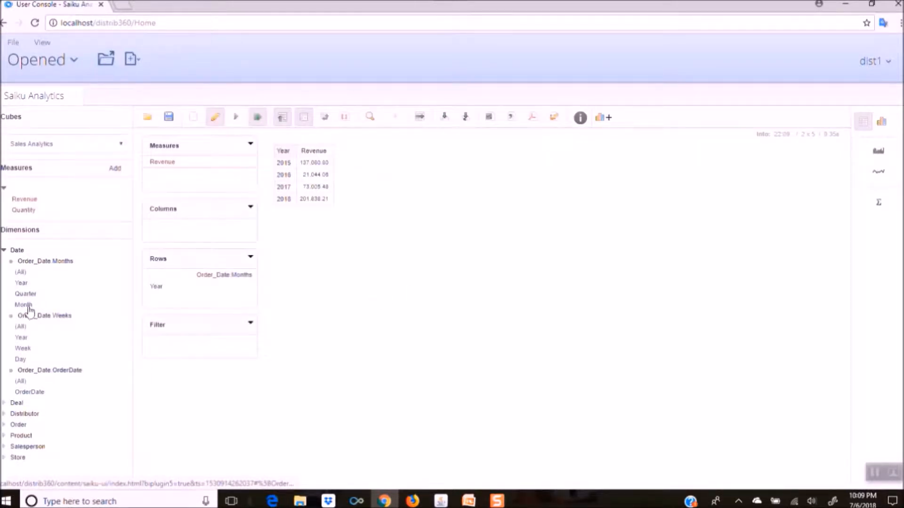
pyautogui.click(27, 306)
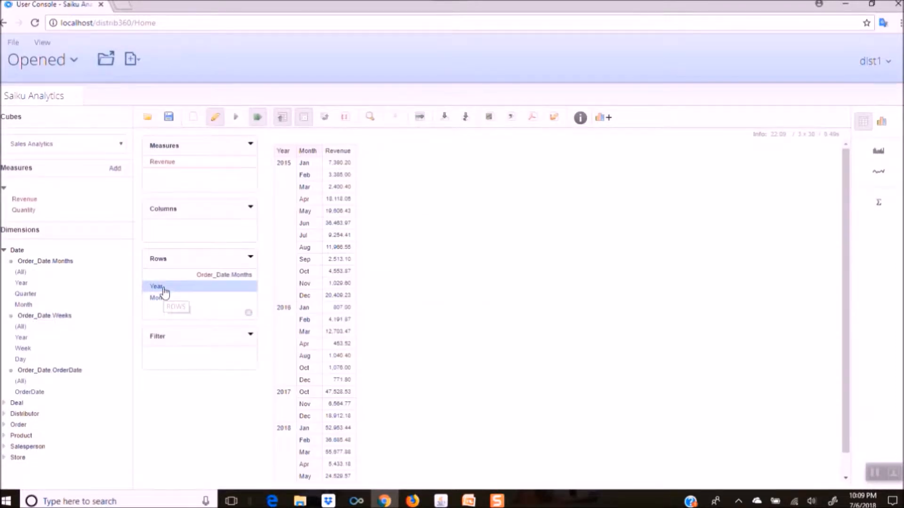
# Step: Restrict the Year level to include only 2018
pyautogui.click(164, 289)
pyautogui.click(178, 253)
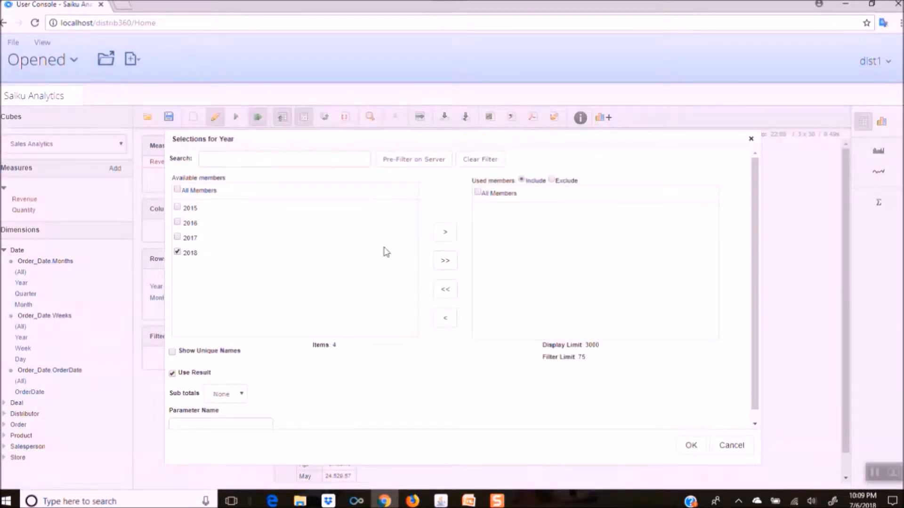
pyautogui.click(445, 233)
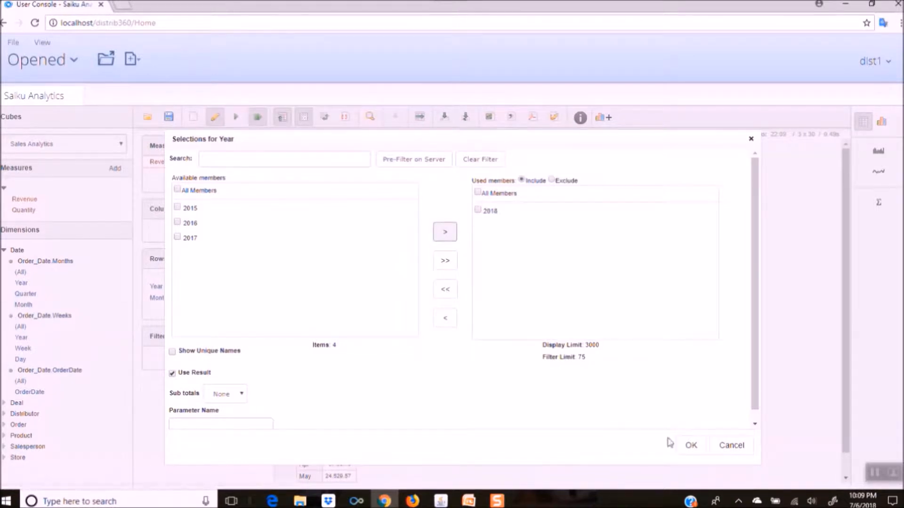
pyautogui.click(691, 446)
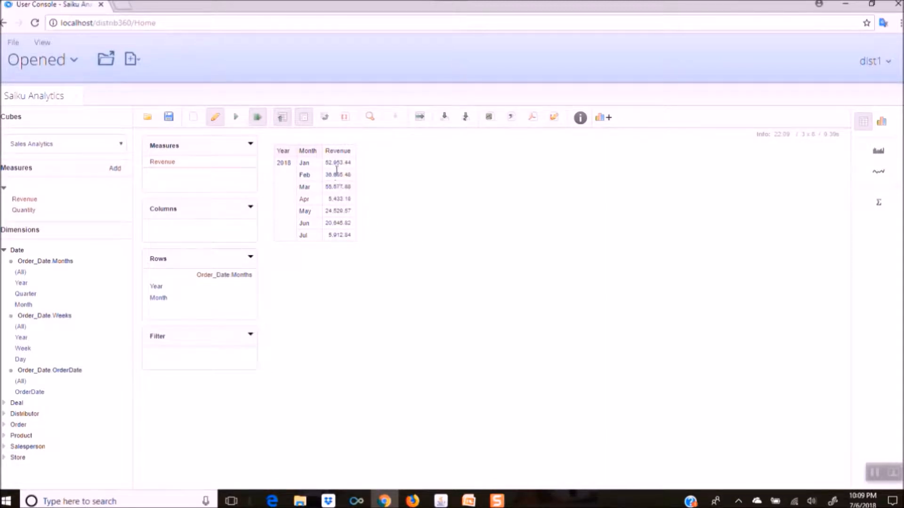
# Step: Set the grand totals of the monthly revenue rows to Sum
pyautogui.click(254, 272)
pyautogui.moveTo(228, 310)
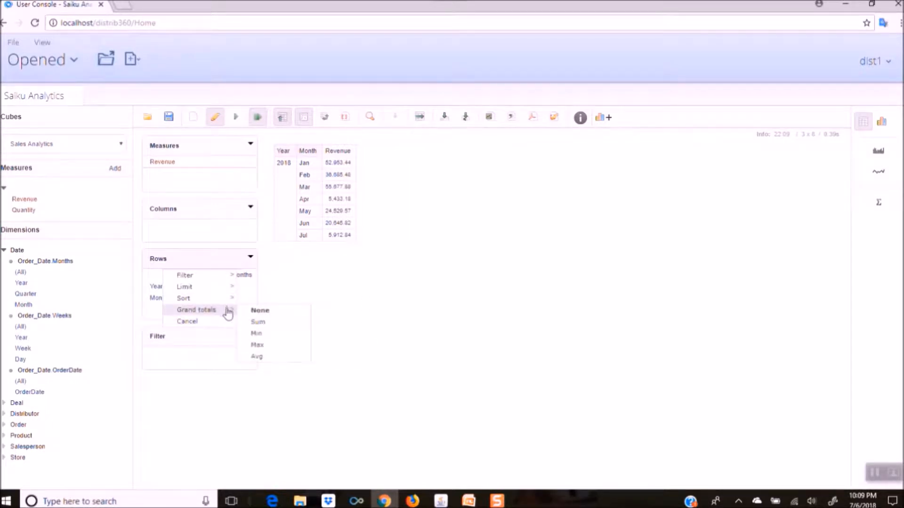
pyautogui.click(282, 323)
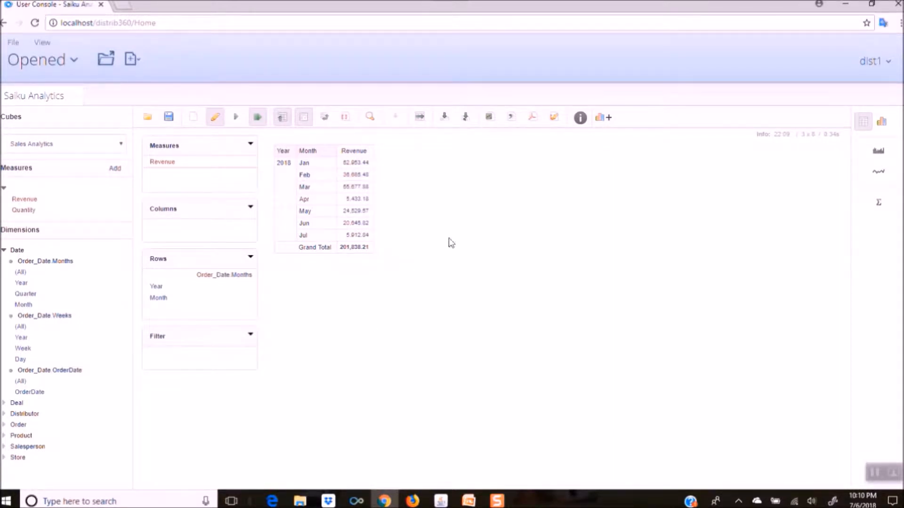
# Step: Export the 2018 monthly revenue result to Excel, open saiku-export.xlsx to check it, and close the workbook
pyautogui.click(490, 119)
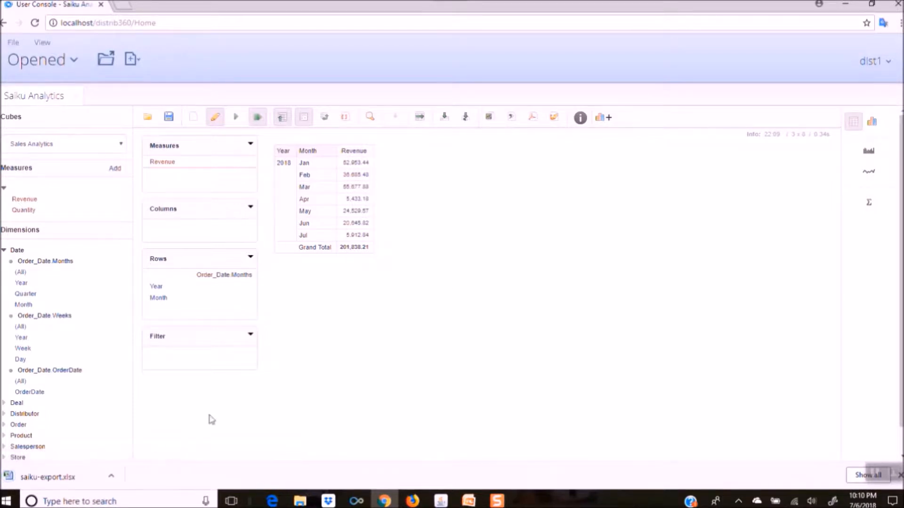
pyautogui.click(111, 478)
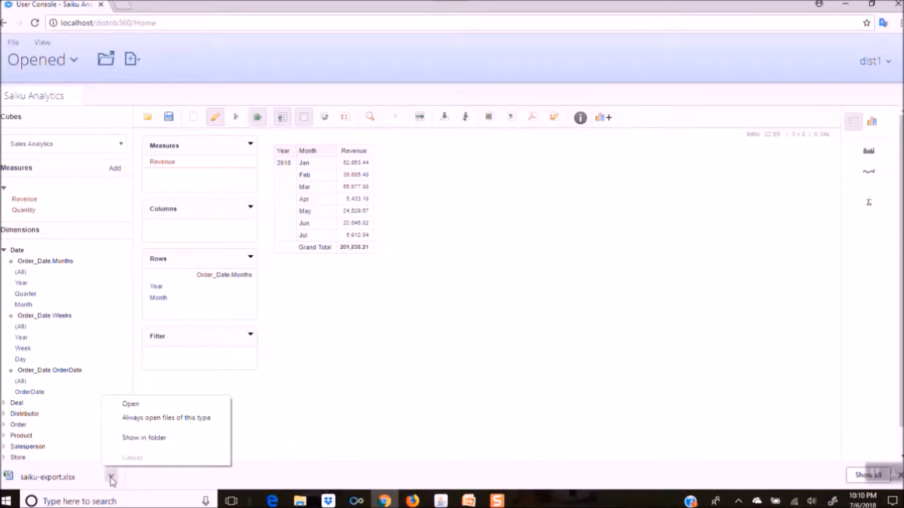
pyautogui.click(148, 406)
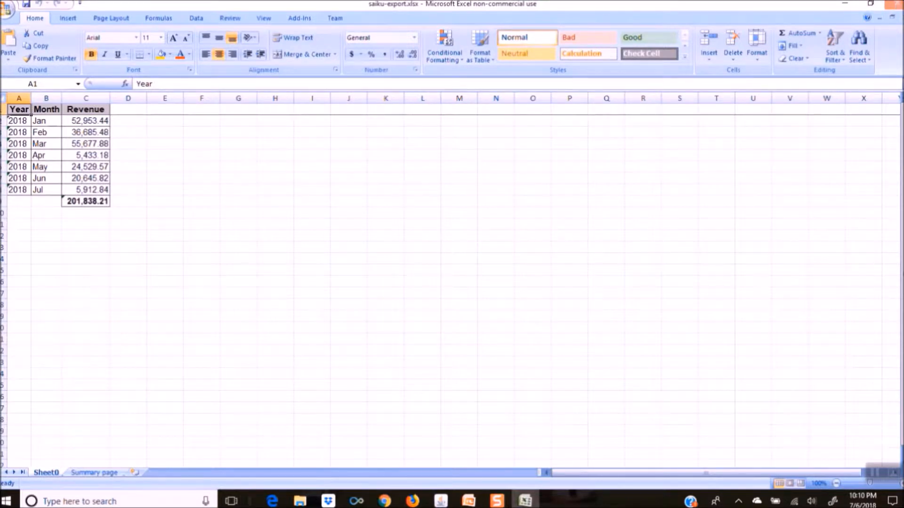
pyautogui.click(897, 5)
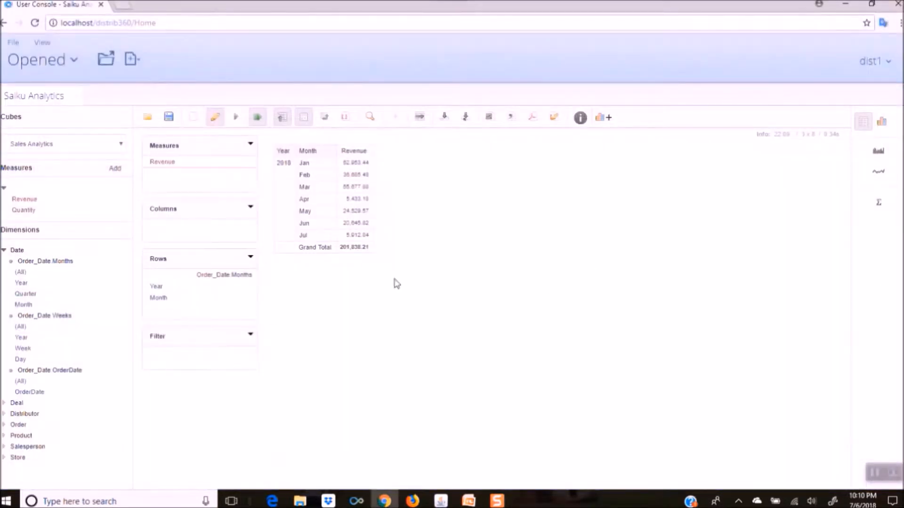
# Step: Export the 2018 monthly revenue result to PDF, open export.pdf to check it, and close it
pyautogui.click(535, 119)
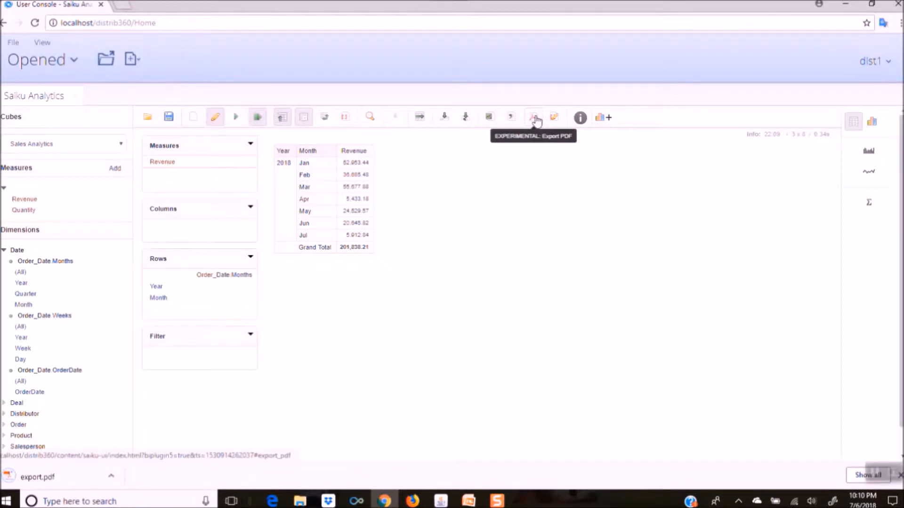
pyautogui.click(111, 478)
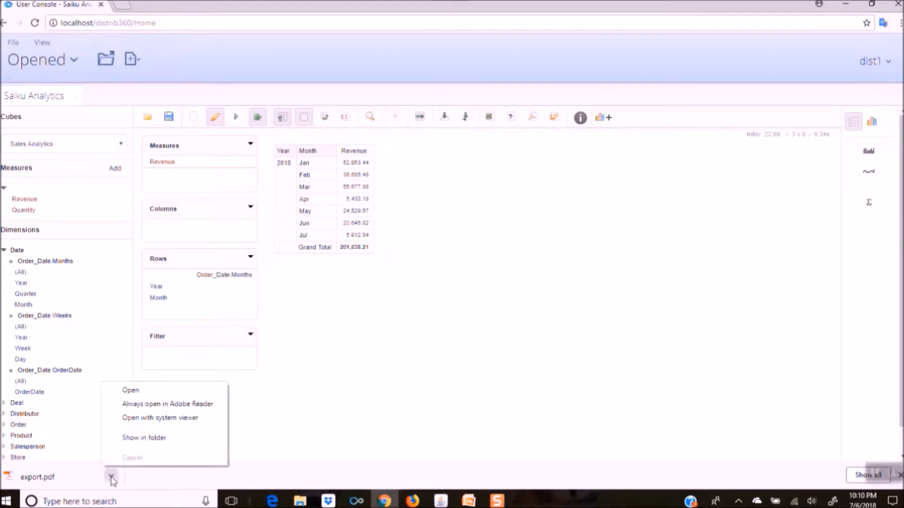
pyautogui.click(162, 391)
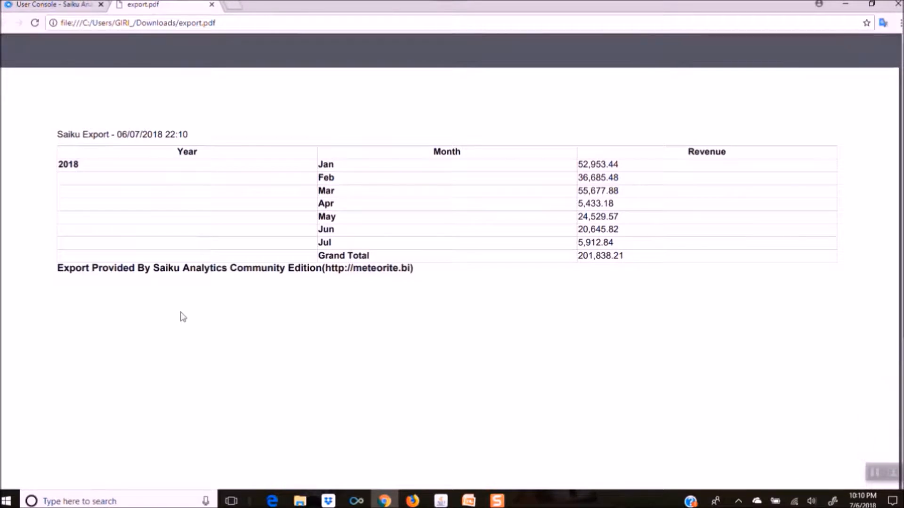
pyautogui.click(212, 4)
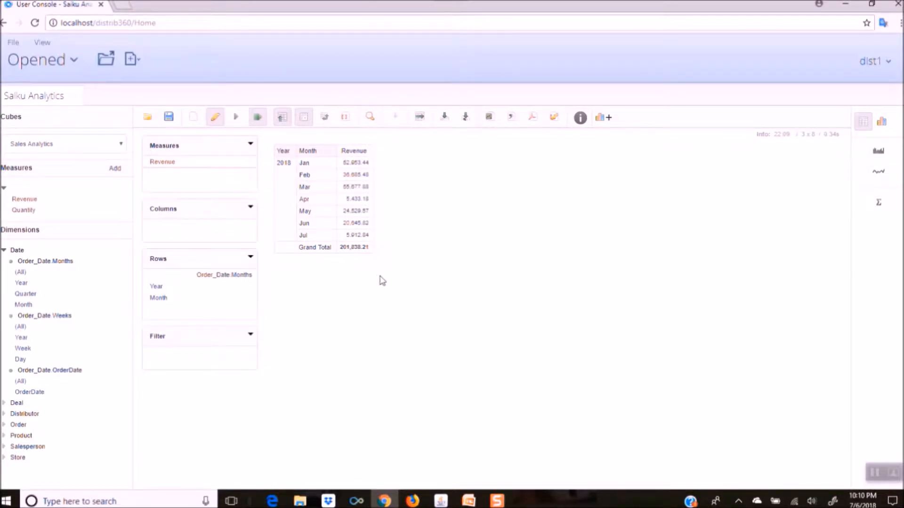
# Step: Reset the query and rebuild it with the Revenue measure and the SalesPerson level on rows
pyautogui.click(193, 119)
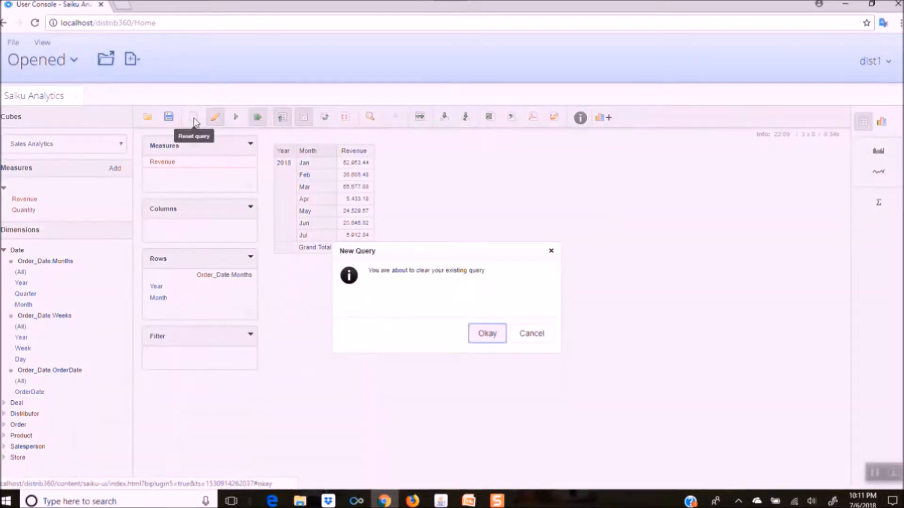
pyautogui.click(488, 334)
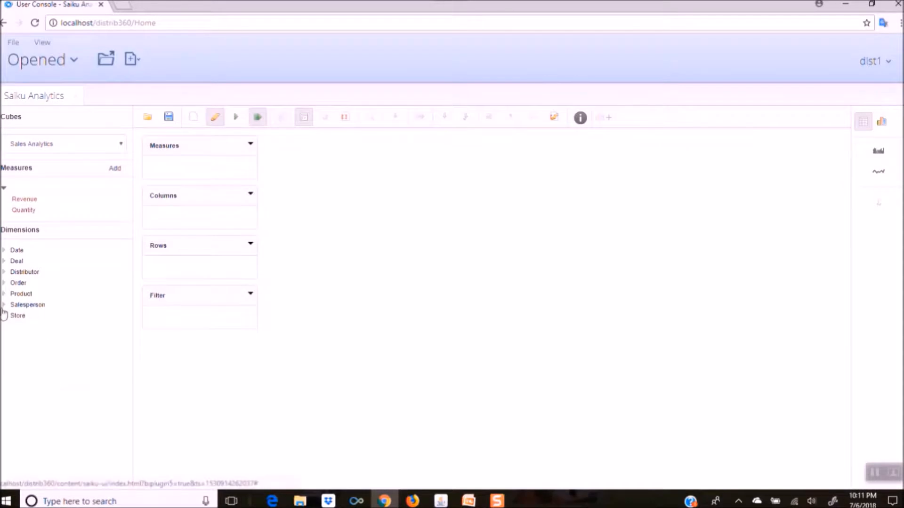
pyautogui.click(25, 199)
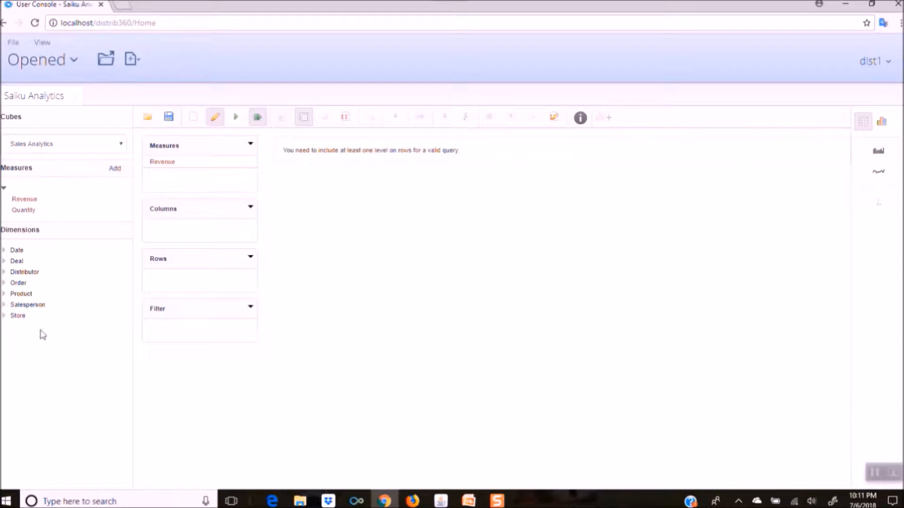
pyautogui.click(4, 306)
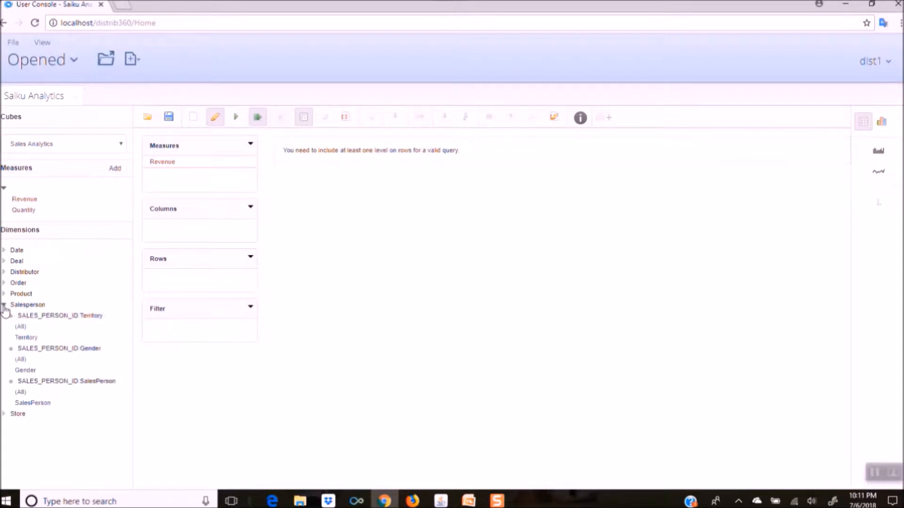
pyautogui.click(4, 305)
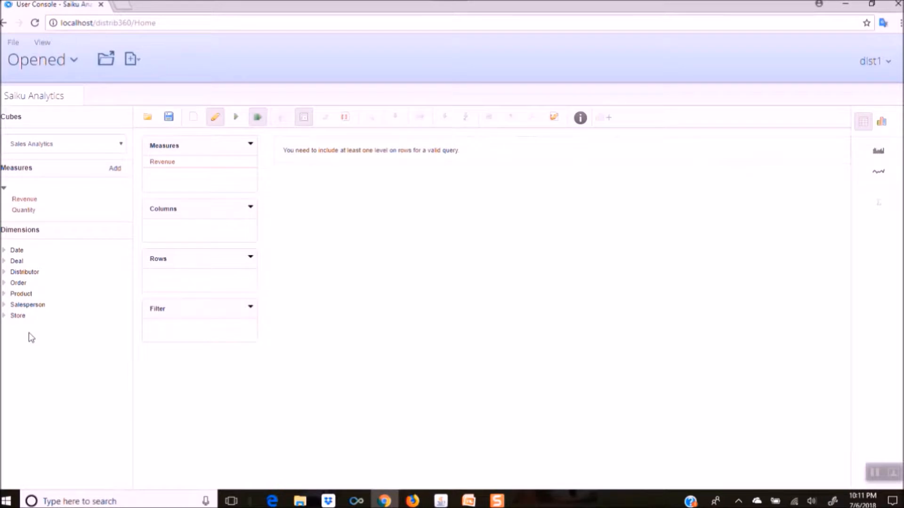
pyautogui.click(4, 305)
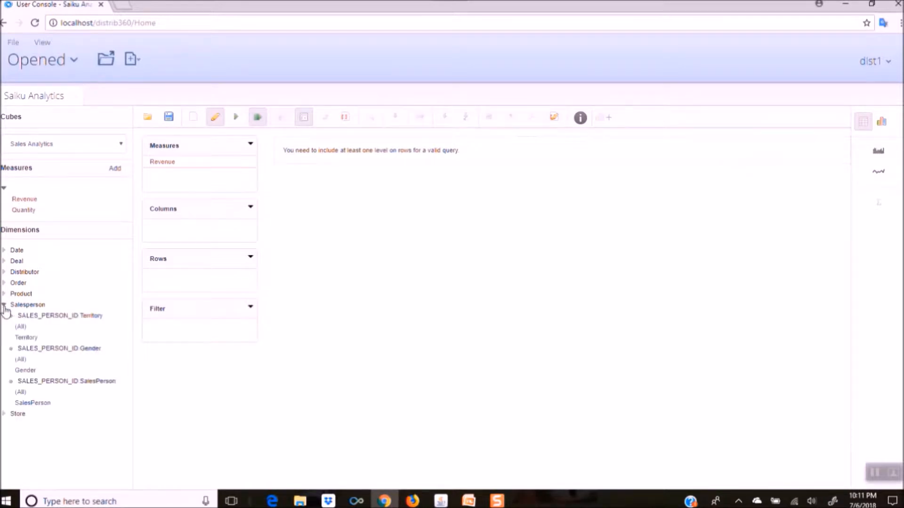
pyautogui.click(41, 404)
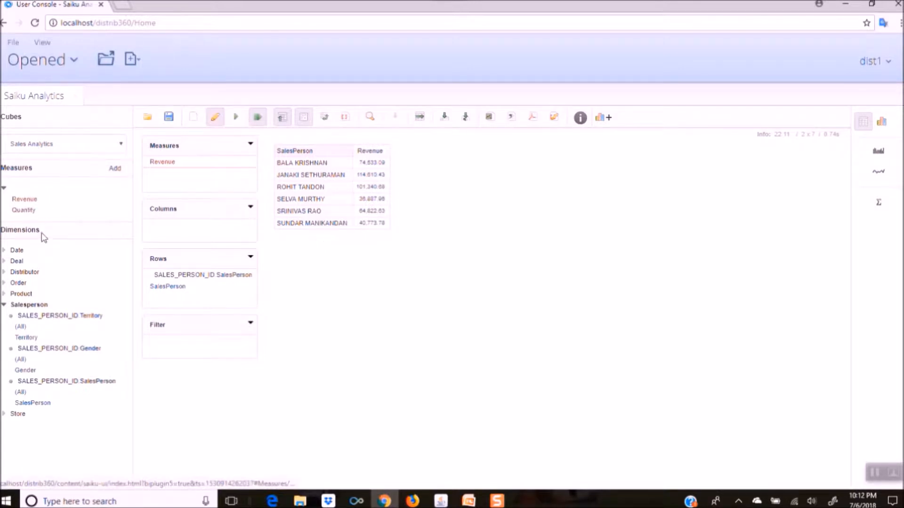
# Step: Add the Order_Date Months Year level restricted to include only 2018, and place it in the Filter area
pyautogui.click(4, 252)
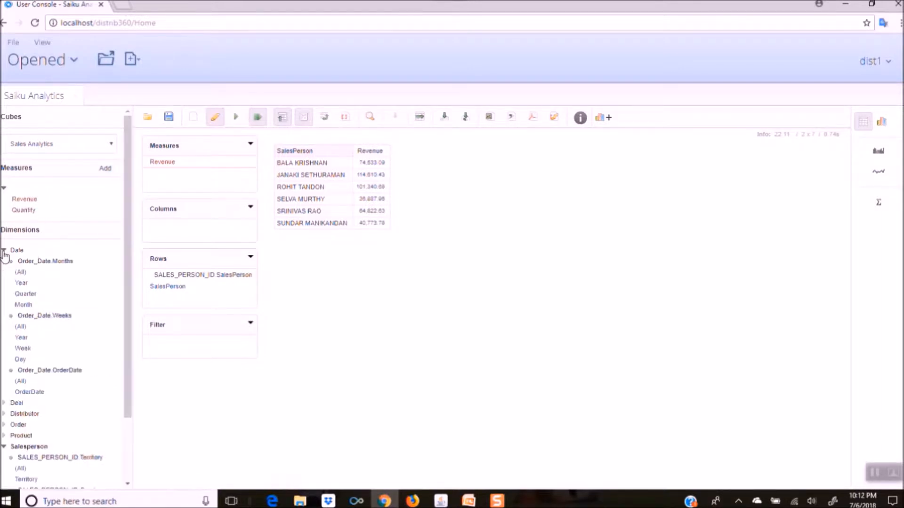
pyautogui.click(22, 283)
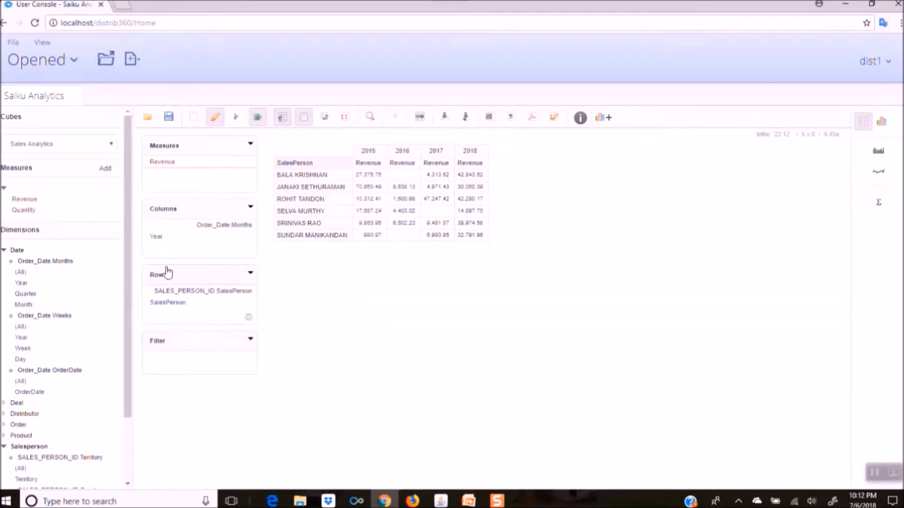
pyautogui.click(166, 237)
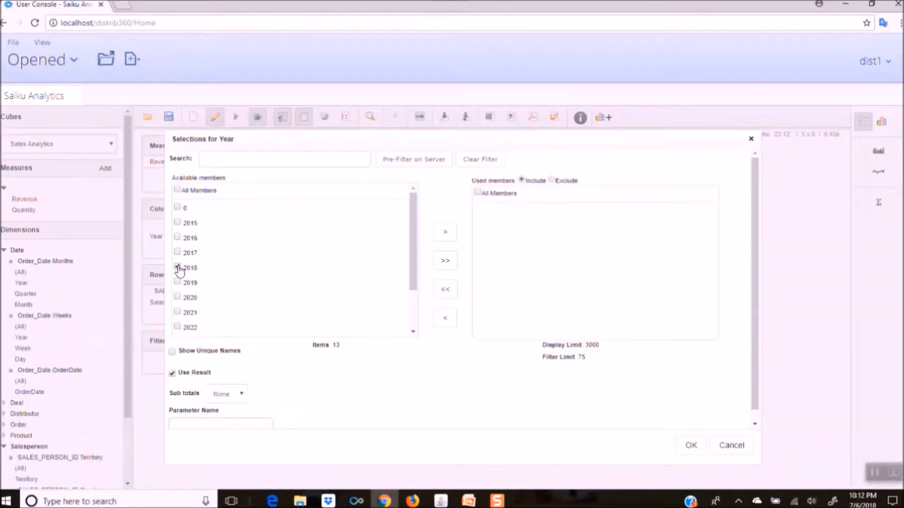
pyautogui.click(445, 232)
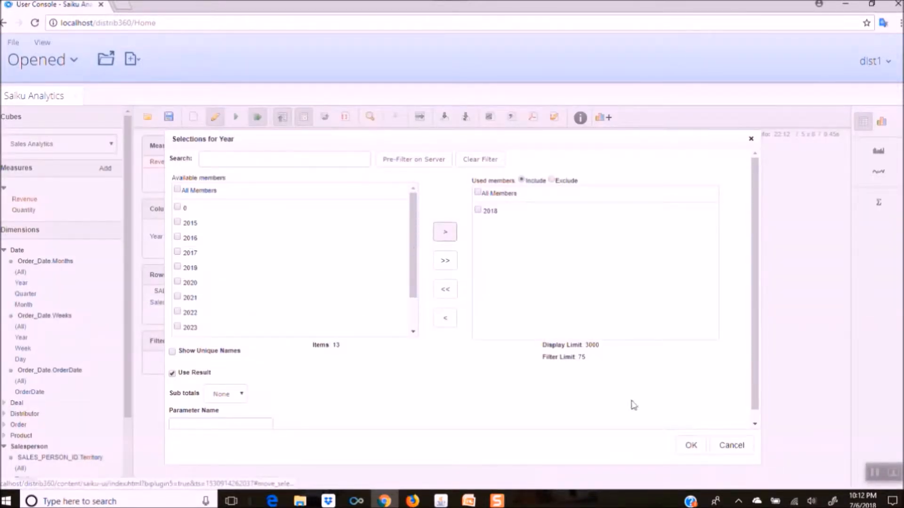
pyautogui.click(690, 445)
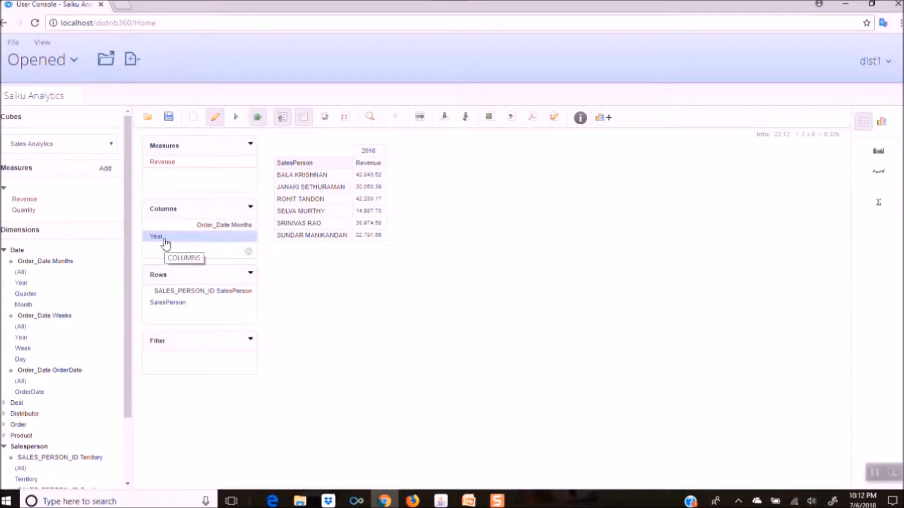
pyautogui.moveTo(165, 243); pyautogui.dragTo(178, 362)
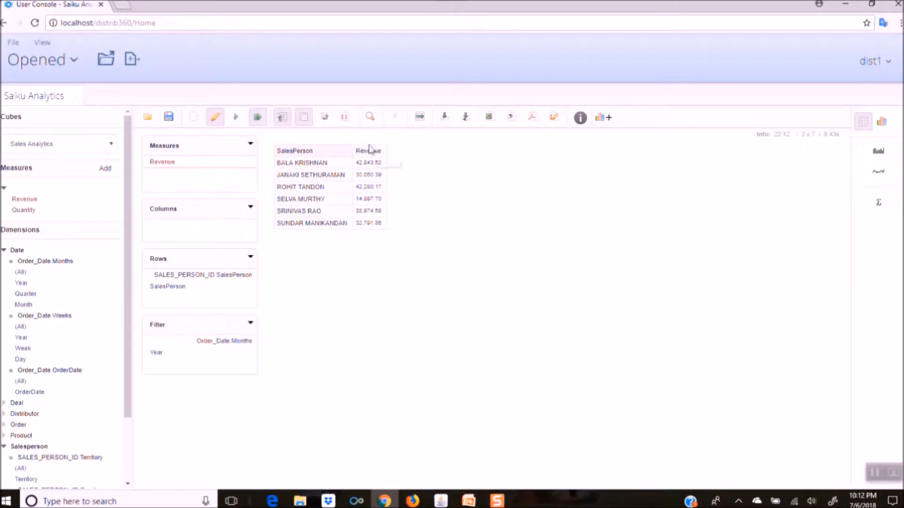
# Step: Set the grand totals of the salesperson rows to Sum
pyautogui.click(250, 258)
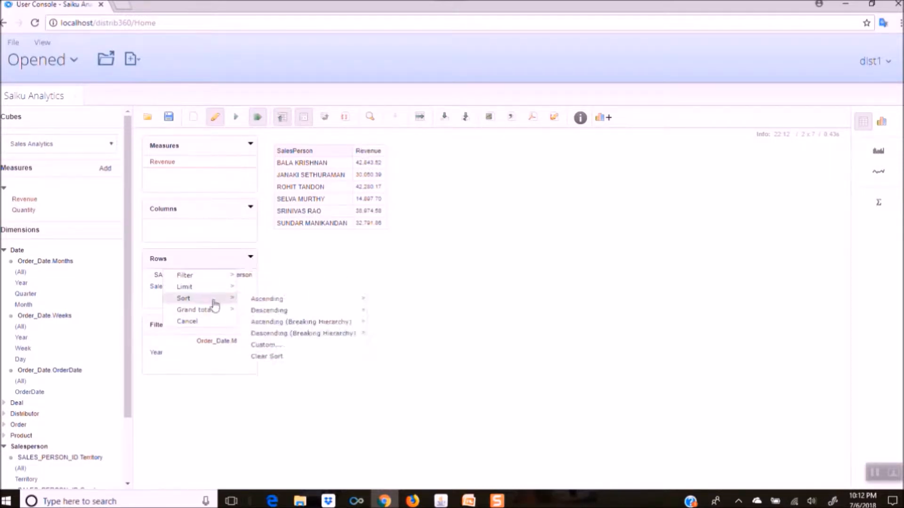
pyautogui.moveTo(214, 311)
pyautogui.click(276, 323)
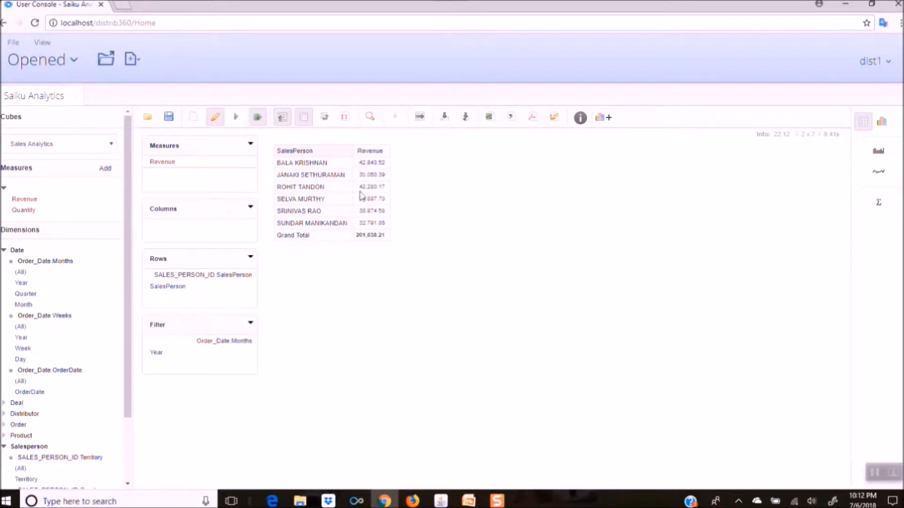
# Step: Sort the salesperson rows in descending order by Revenue
pyautogui.click(250, 258)
pyautogui.moveTo(232, 296)
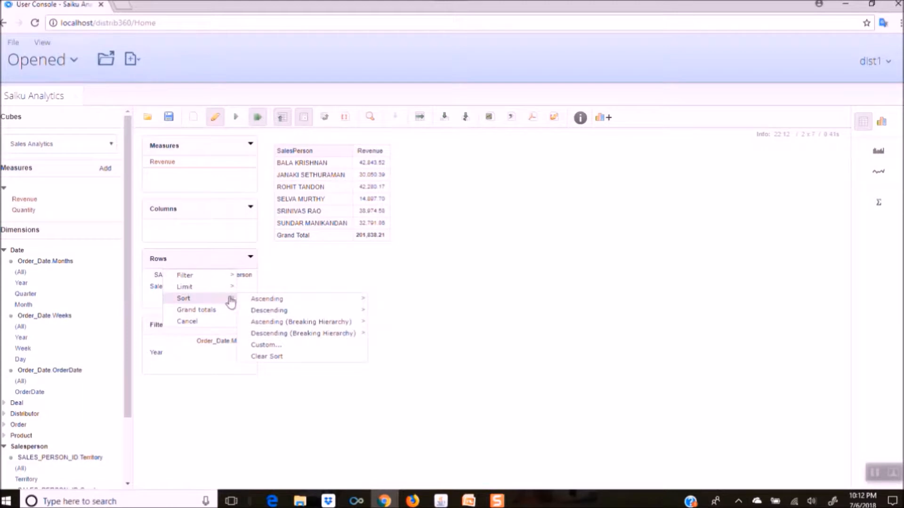
pyautogui.moveTo(301, 311)
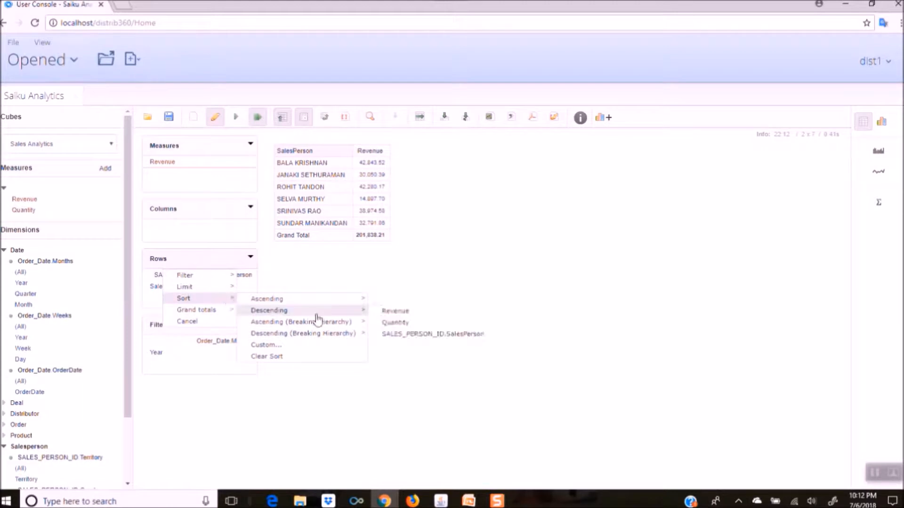
pyautogui.click(407, 313)
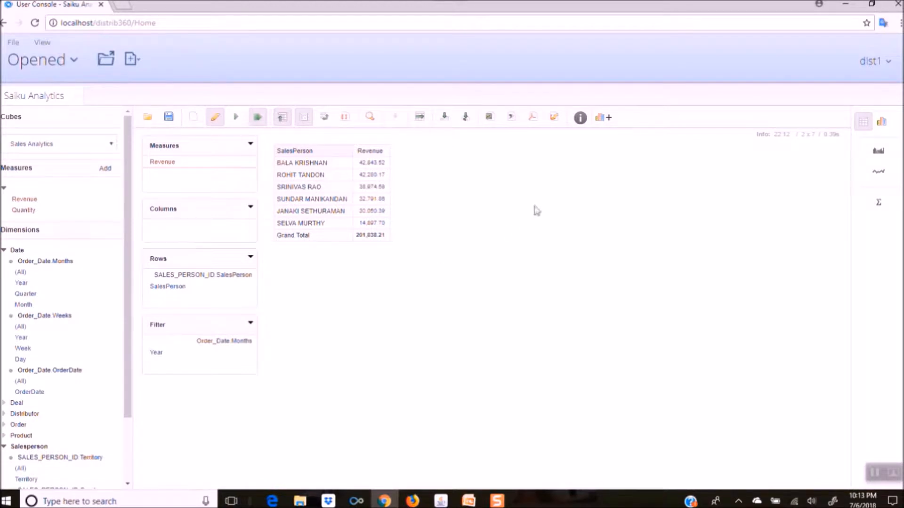
# Step: View the salesperson revenue in Saiku Chart Plus as a column bar chart and as a pie chart
pyautogui.click(603, 120)
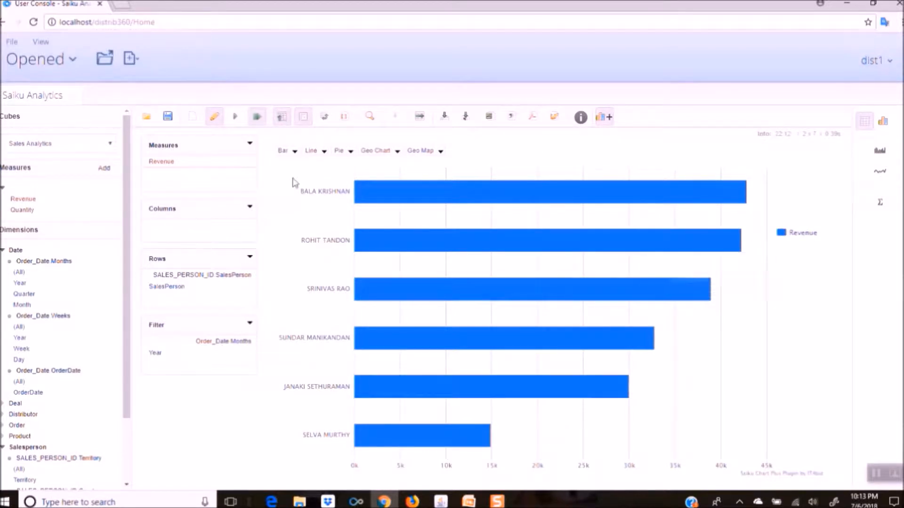
pyautogui.click(288, 151)
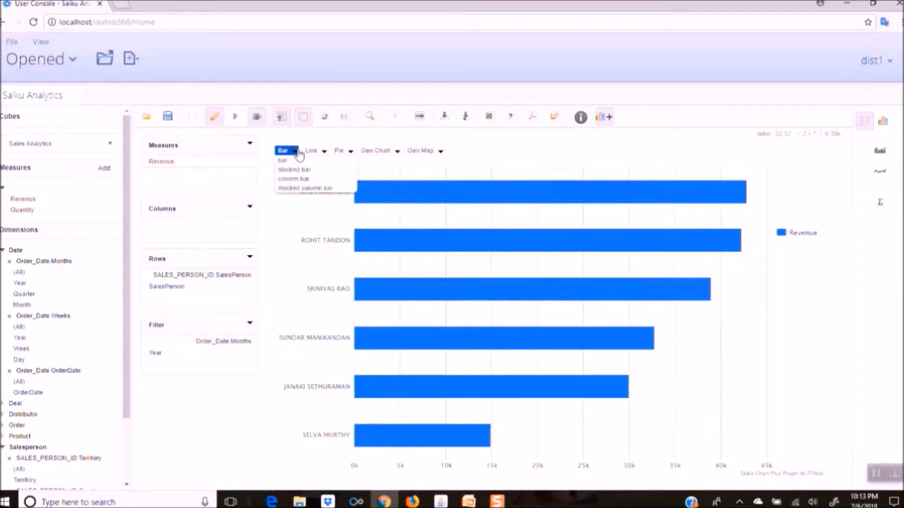
pyautogui.click(301, 181)
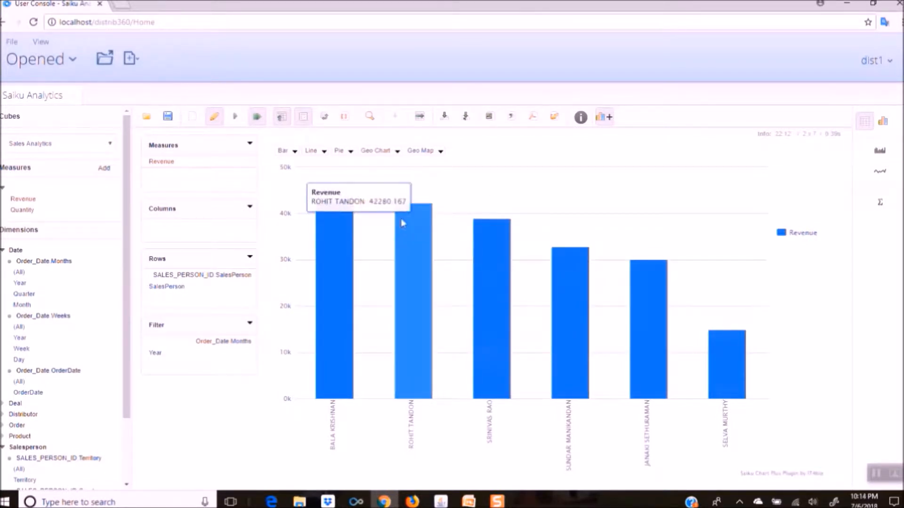
pyautogui.moveTo(351, 155)
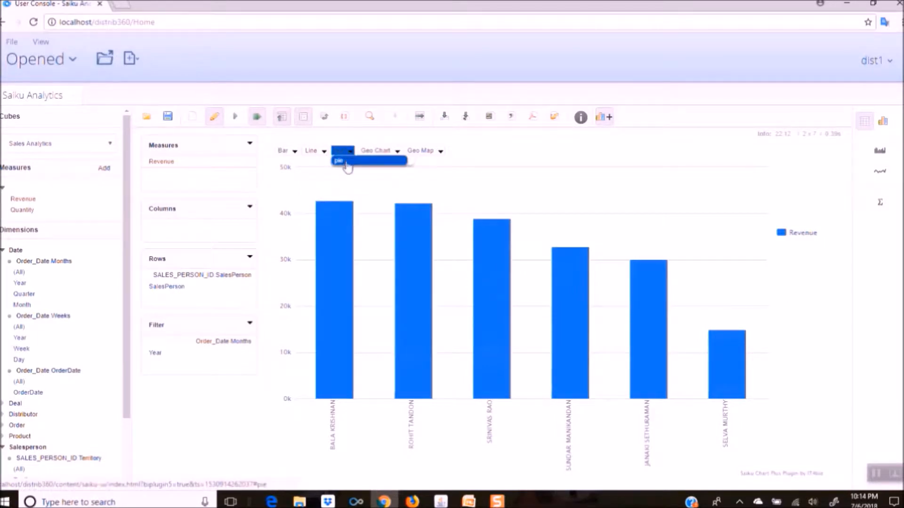
pyautogui.click(346, 165)
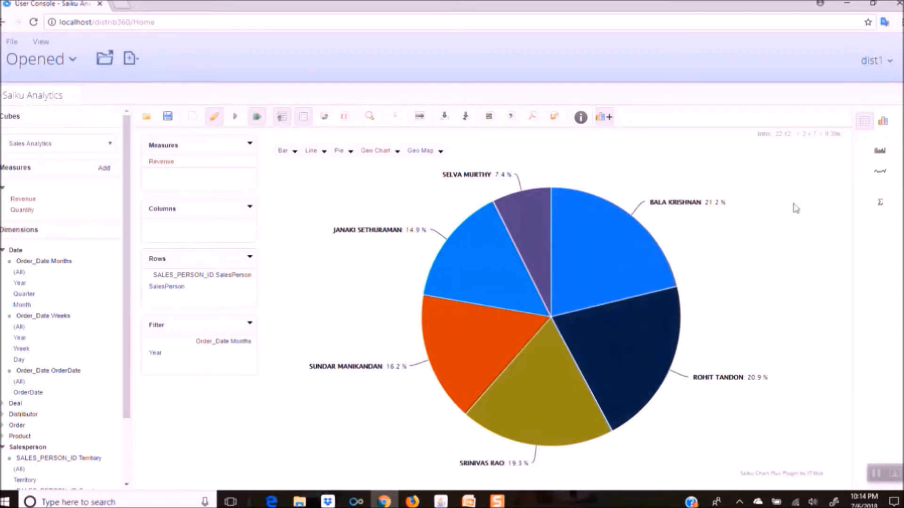
# Step: View the salesperson revenue in the standard chart mode as bar, stacked bar, line, treemap and pie charts
pyautogui.click(886, 127)
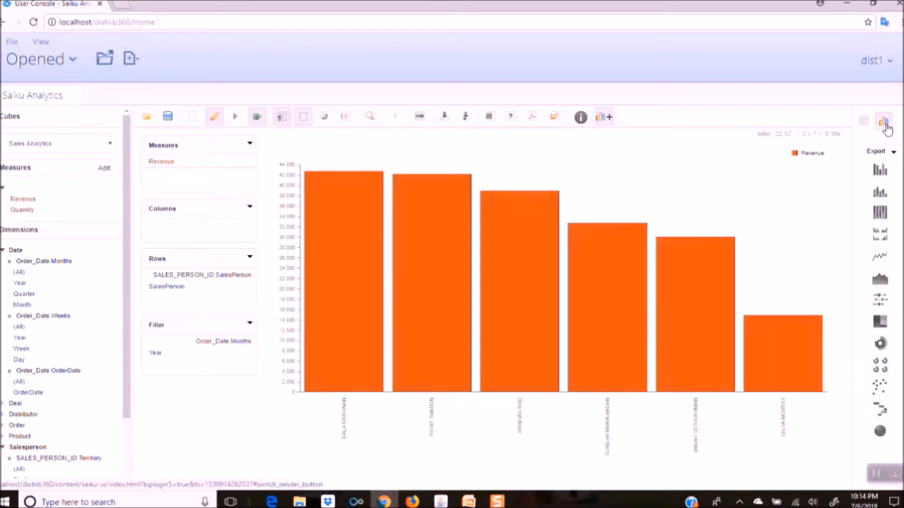
pyautogui.click(880, 178)
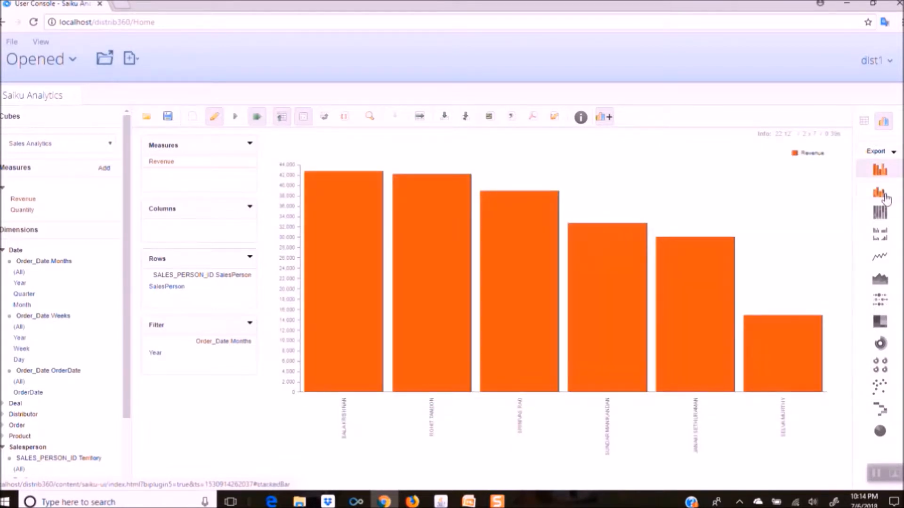
pyautogui.click(885, 198)
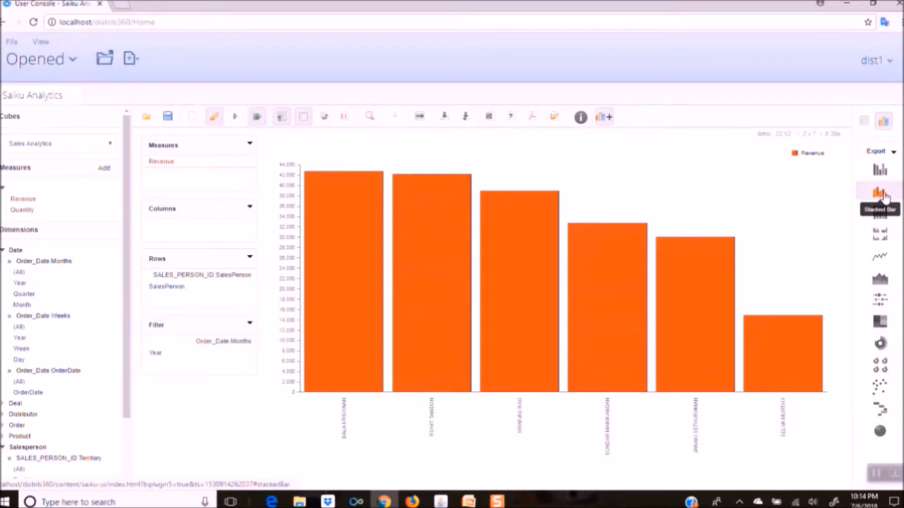
pyautogui.click(885, 258)
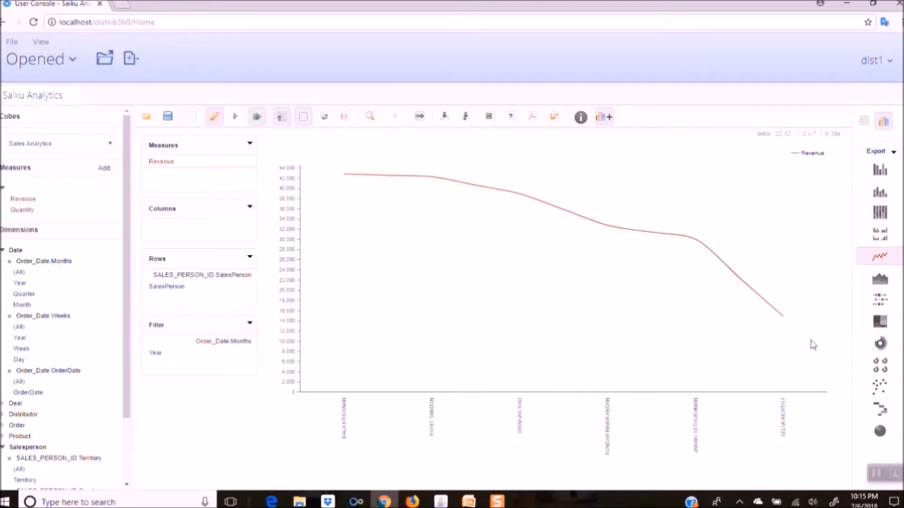
pyautogui.click(880, 324)
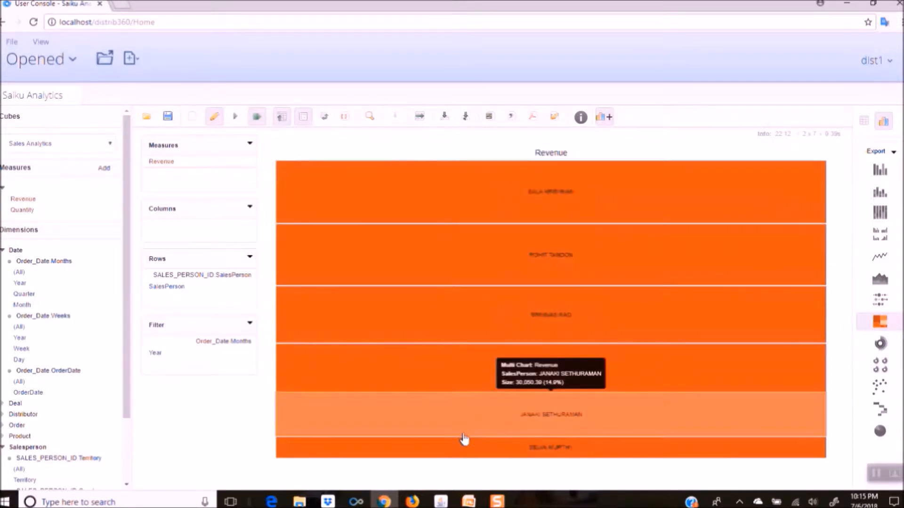
pyautogui.click(877, 434)
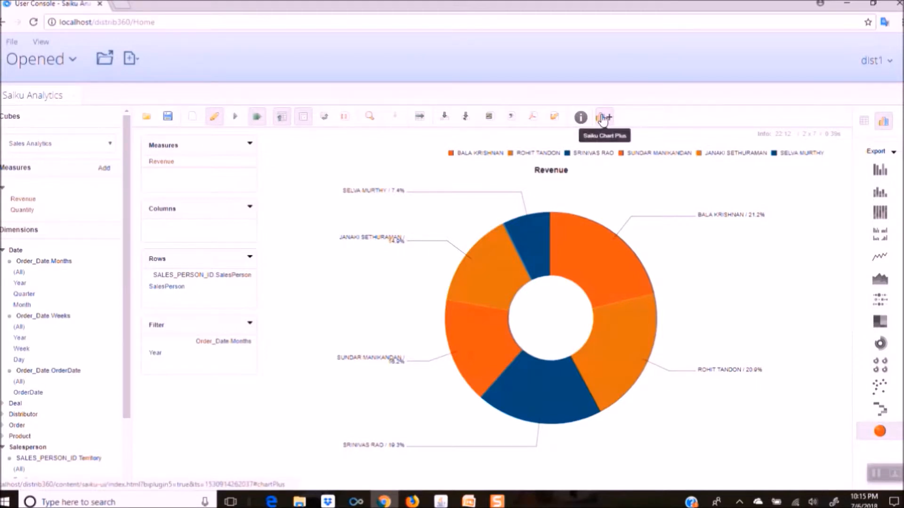
# Step: Switch the result back to table mode and display it as a bar chart in Saiku Chart Plus
pyautogui.click(866, 124)
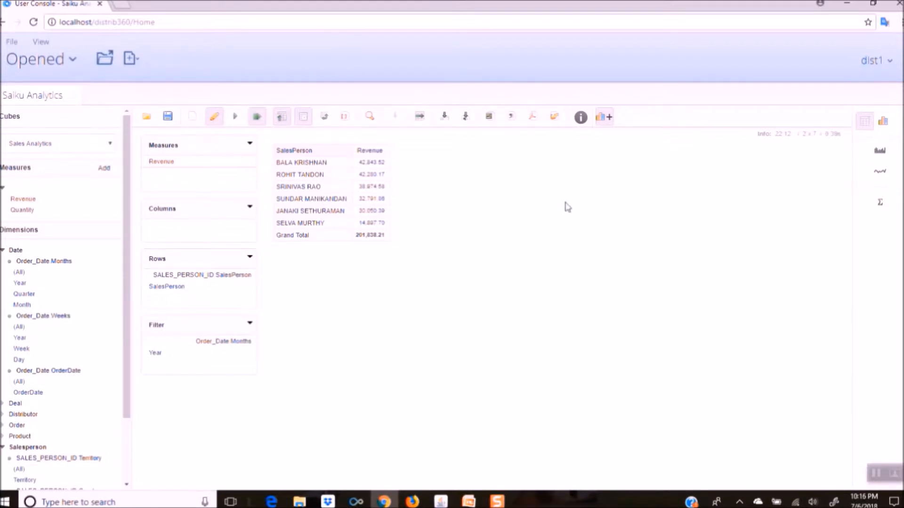
pyautogui.click(605, 118)
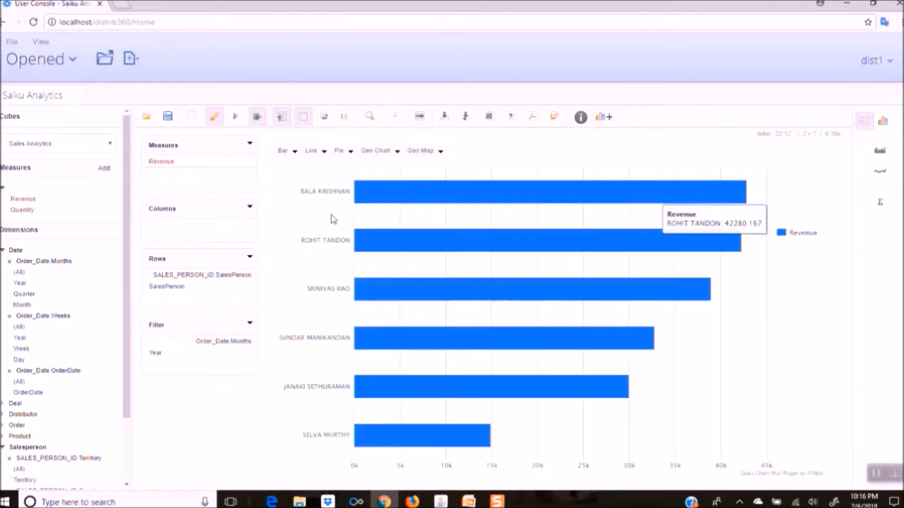
# Step: Clear the current query and build a new one showing Revenue with Deal on the rows
pyautogui.click(192, 118)
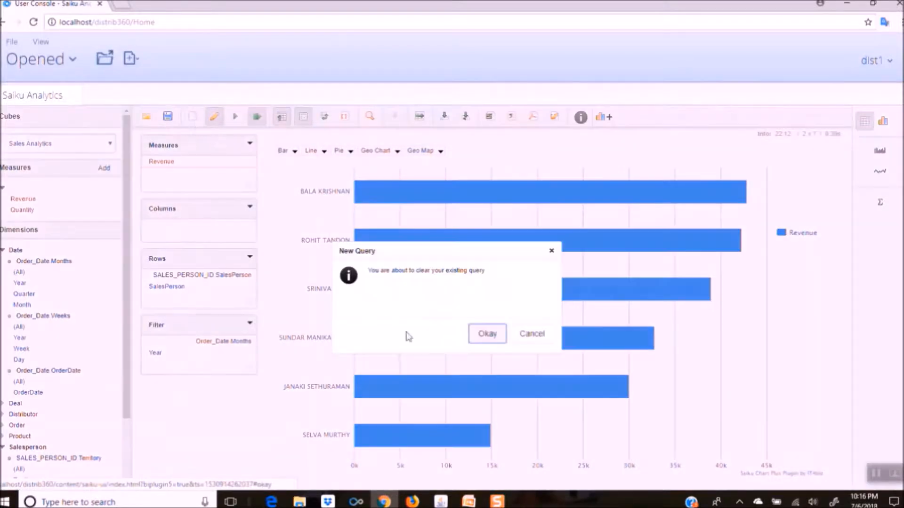
pyautogui.click(483, 337)
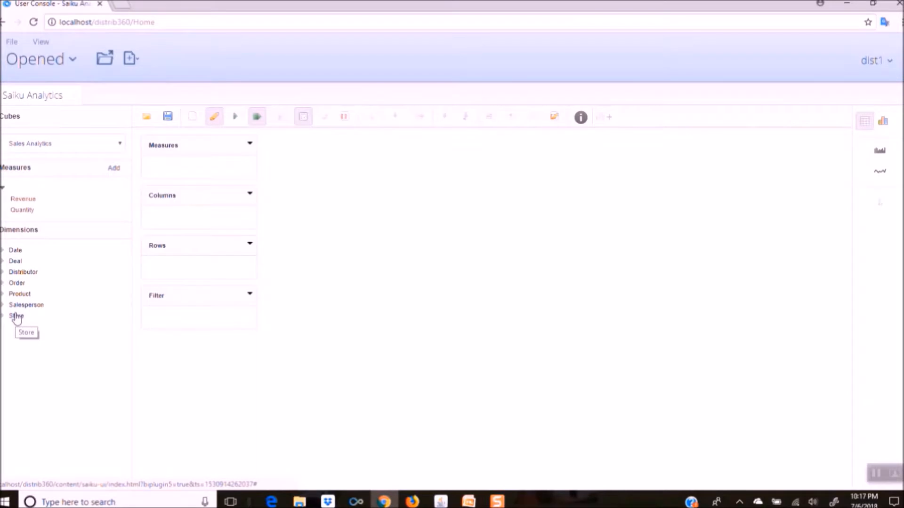
pyautogui.click(2, 262)
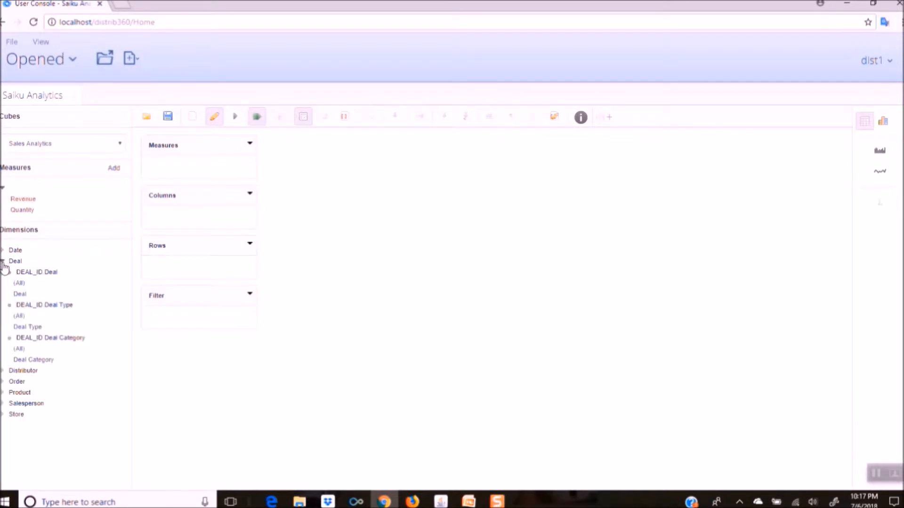
pyautogui.click(22, 298)
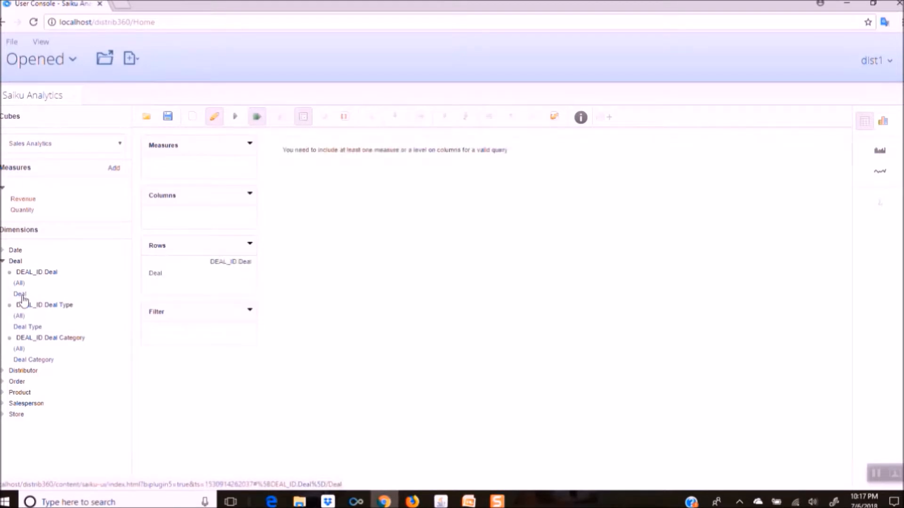
pyautogui.click(25, 200)
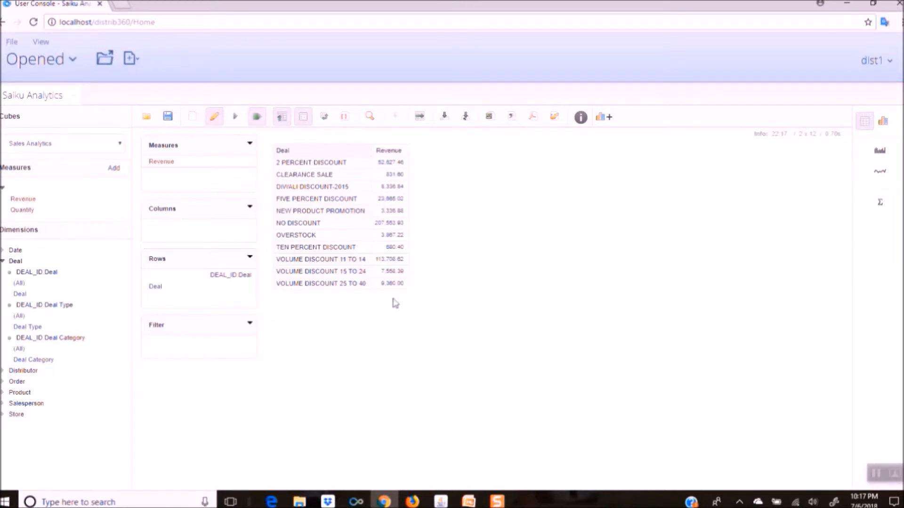
# Step: Add the Year and Month levels of Order_Date.Months to the columns of the deal query
pyautogui.click(15, 250)
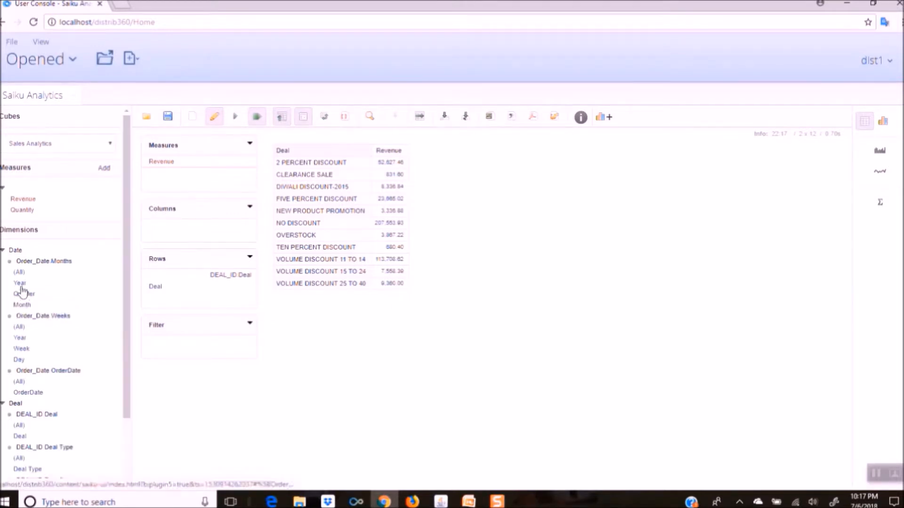
pyautogui.doubleClick(21, 285)
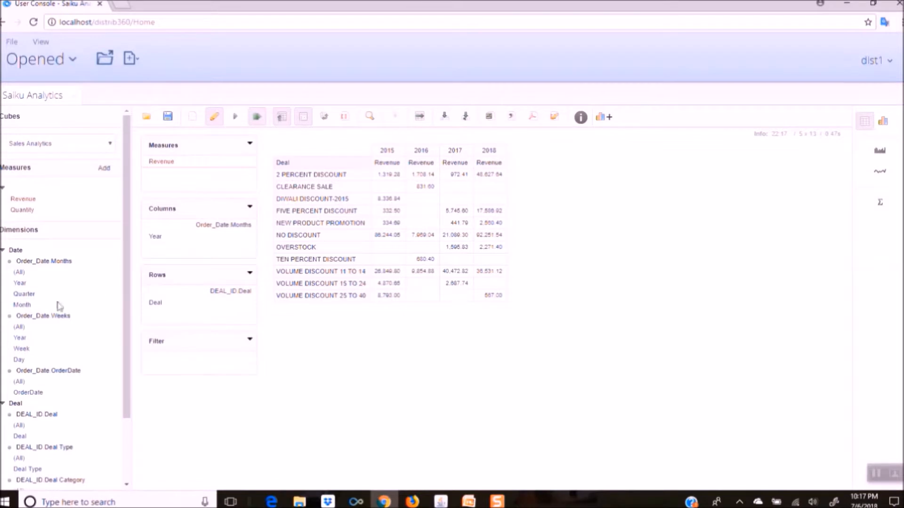
pyautogui.doubleClick(22, 305)
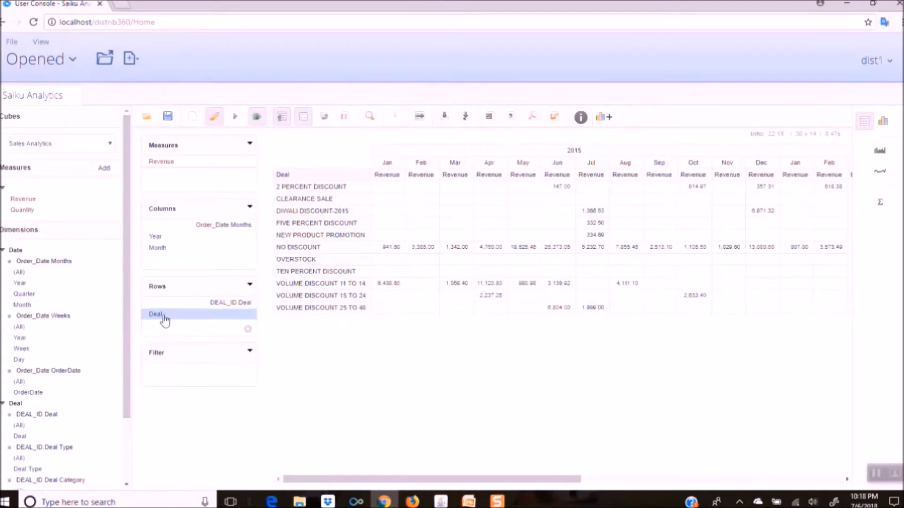
# Step: Restrict the Year level on the columns to 2018
pyautogui.click(162, 238)
pyautogui.click(177, 254)
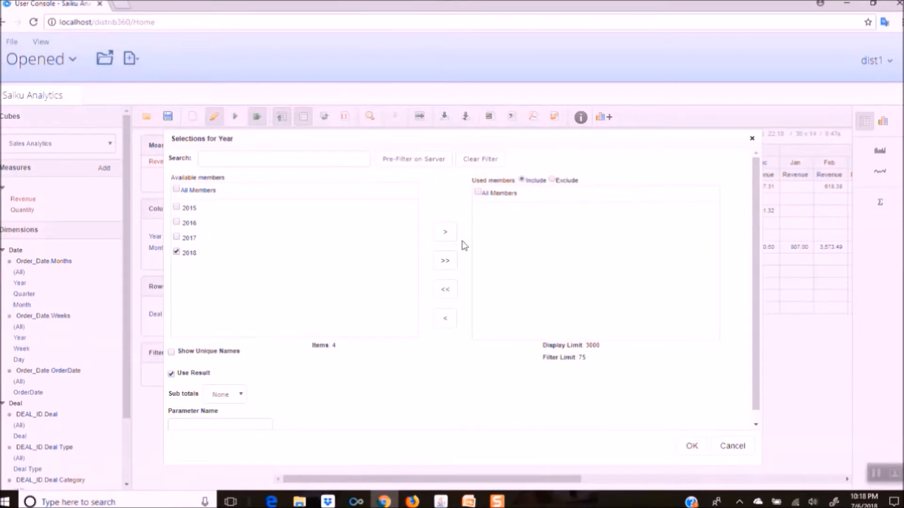
pyautogui.click(445, 232)
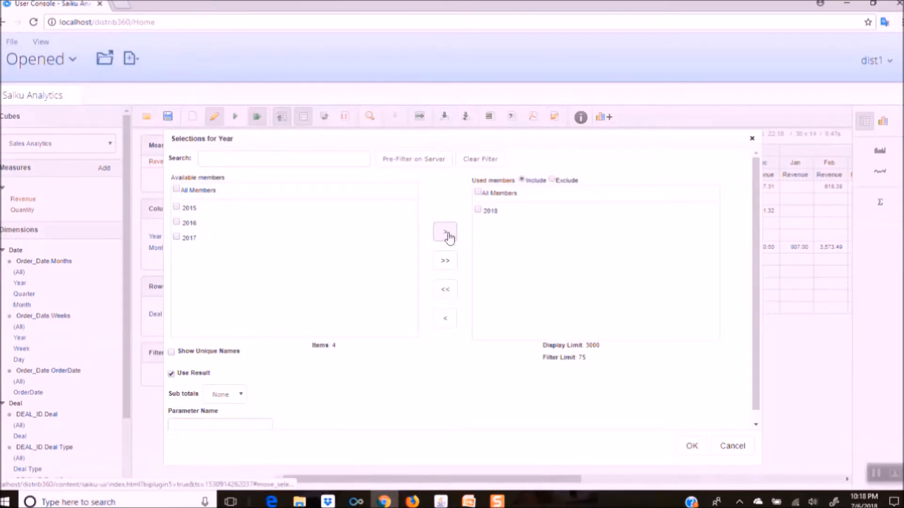
pyautogui.click(691, 446)
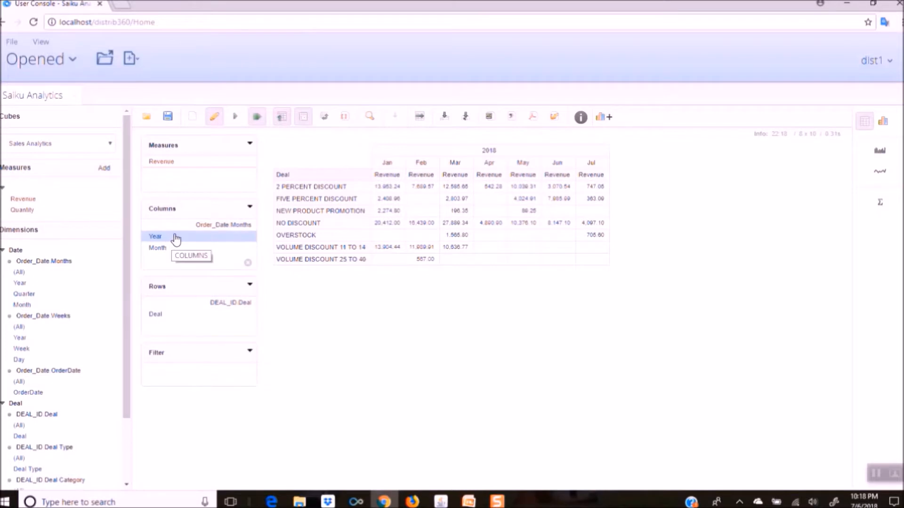
# Step: Move the Order_Date.Months hierarchy from the columns to the rows and place Deal after Year and Month
pyautogui.moveTo(177, 238); pyautogui.dragTo(172, 302)
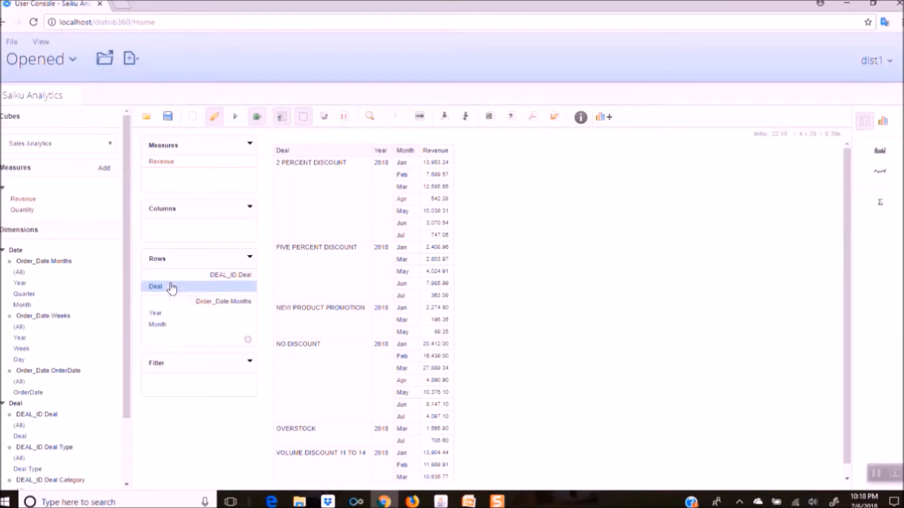
pyautogui.moveTo(171, 286); pyautogui.dragTo(176, 320)
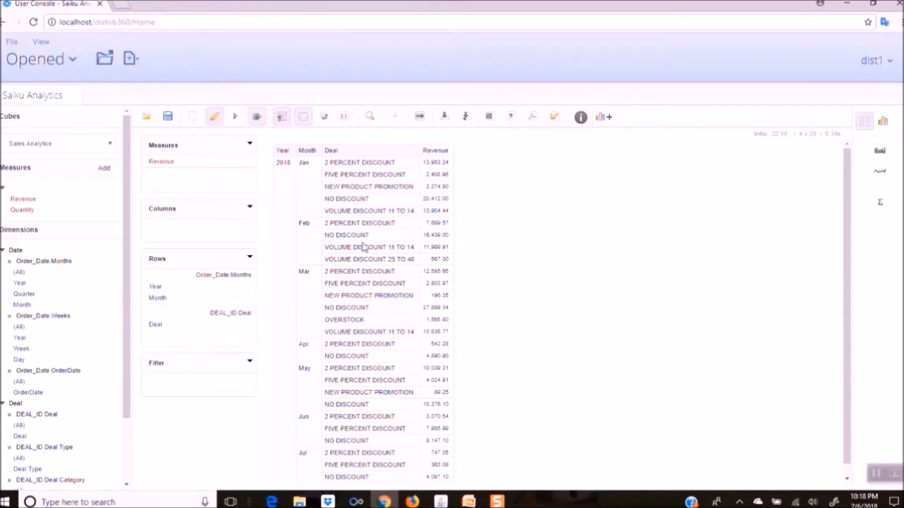
# Step: Restrict the Month level on the rows to Jun
pyautogui.click(166, 299)
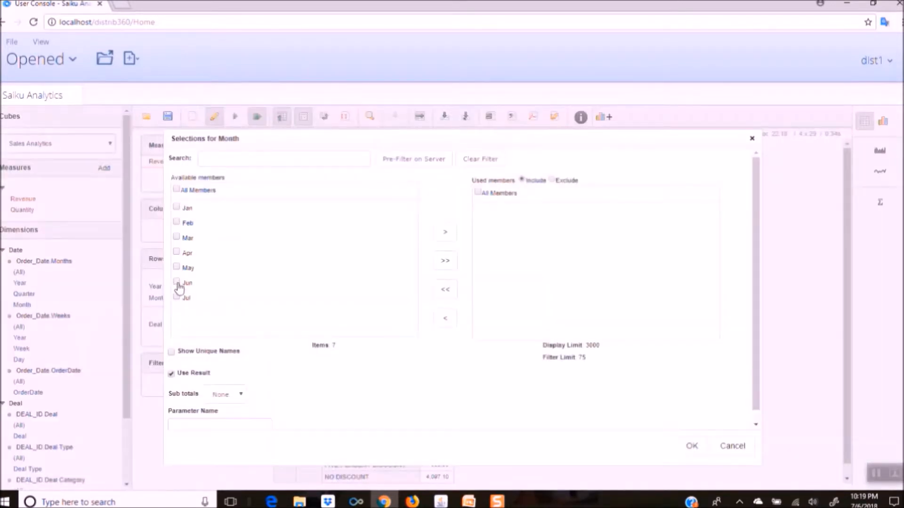
pyautogui.click(445, 232)
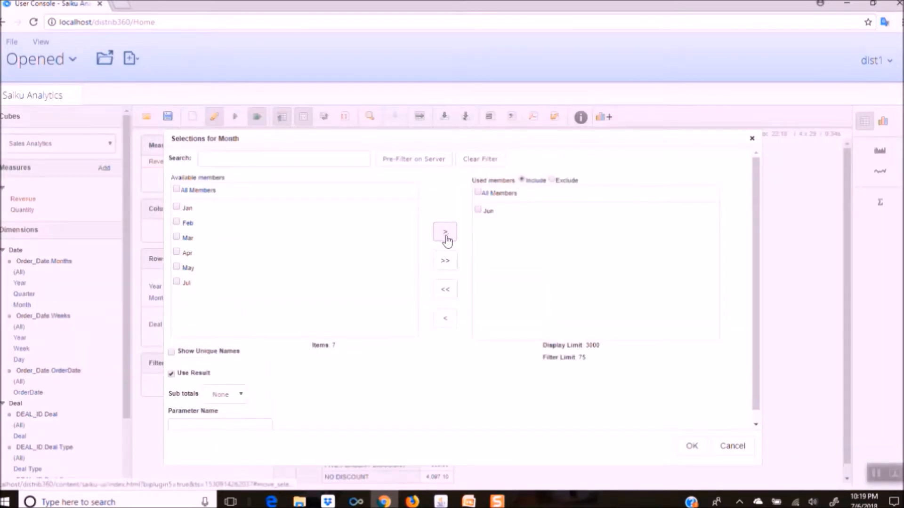
pyautogui.click(692, 447)
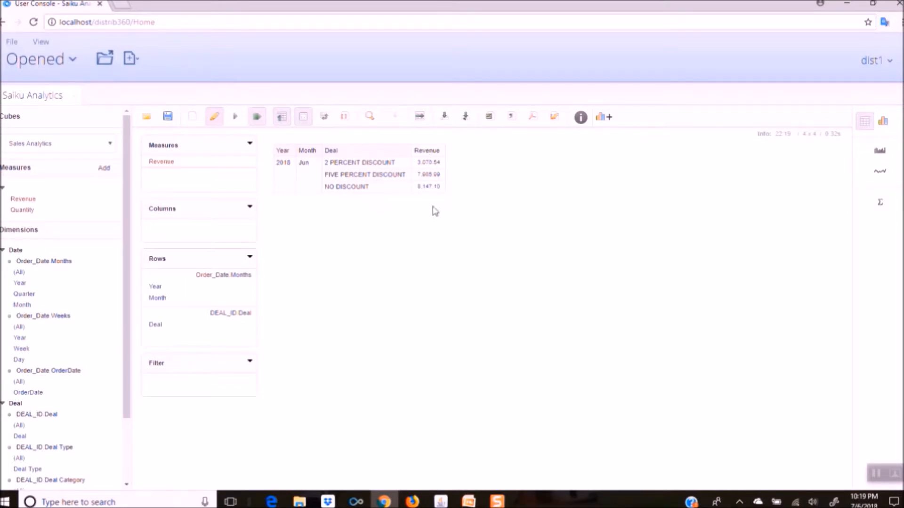
# Step: Sort the rows descending by Revenue, breaking the hierarchy, and add a Sum grand total to them
pyautogui.click(252, 262)
pyautogui.moveTo(218, 298)
pyautogui.moveTo(295, 306)
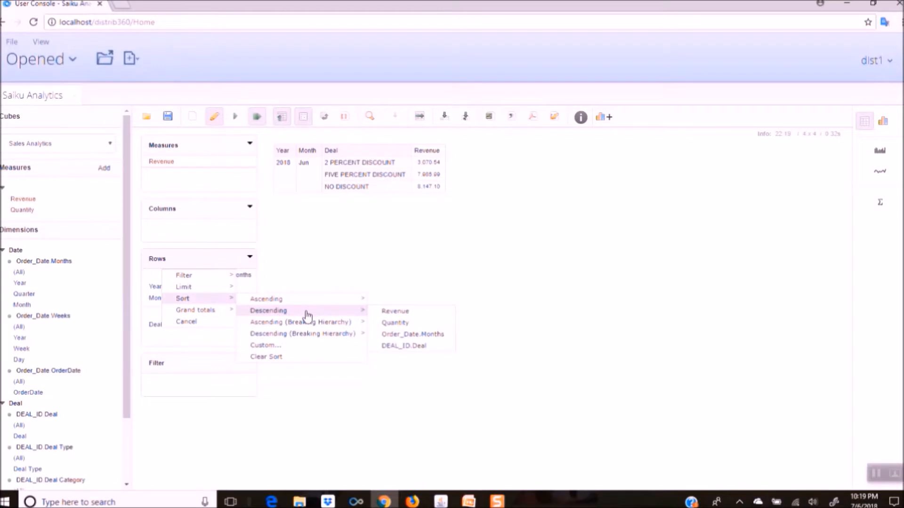
pyautogui.moveTo(333, 334)
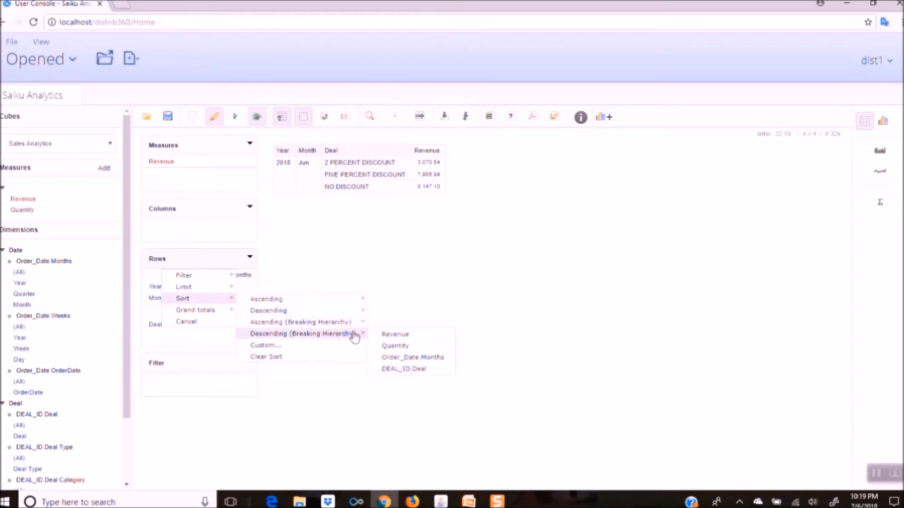
pyautogui.click(396, 335)
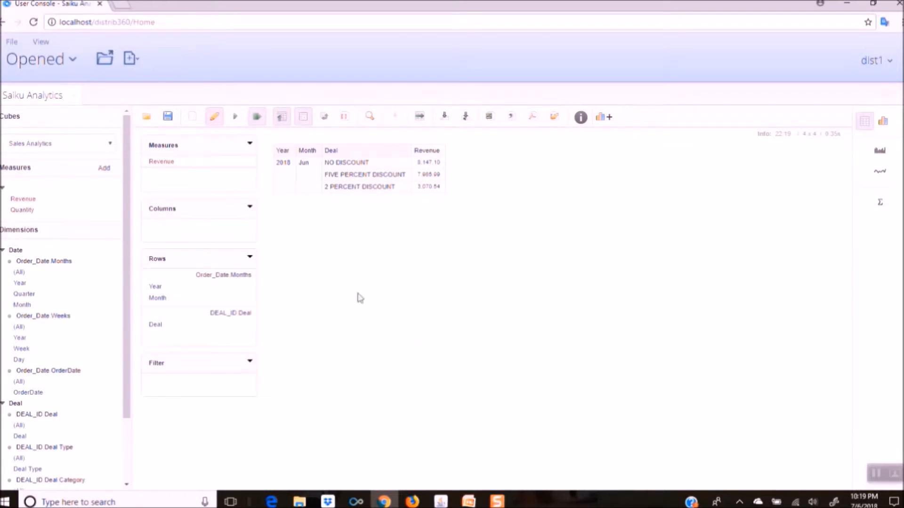
pyautogui.click(250, 259)
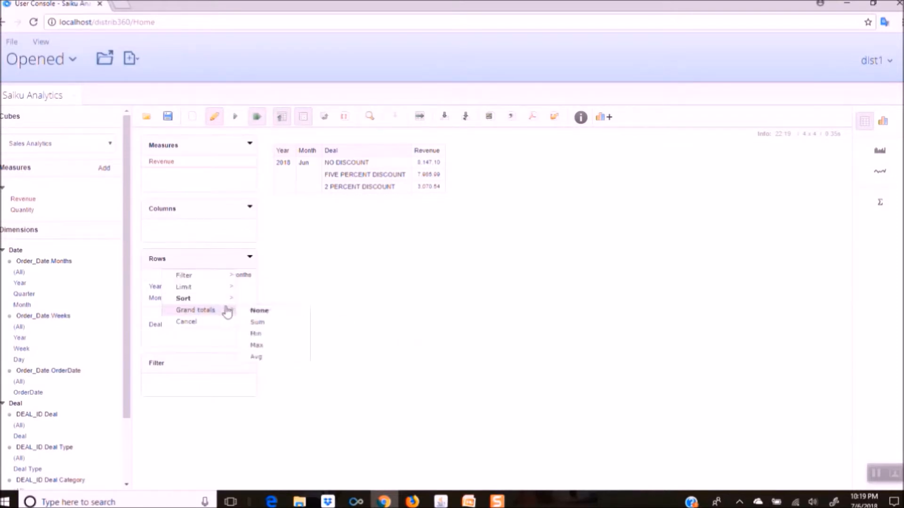
pyautogui.click(258, 323)
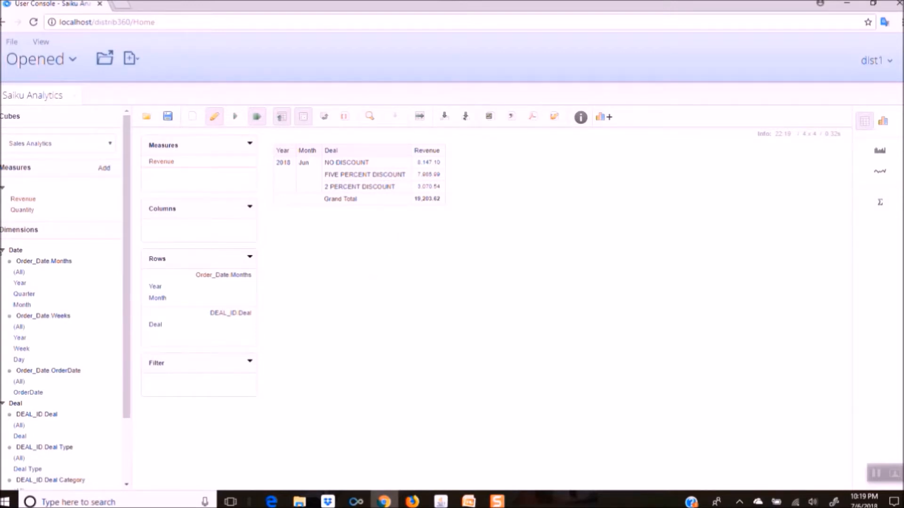
# Step: Add the SalesPerson level to the columns of the June deal query and swap its axes
pyautogui.click(3, 252)
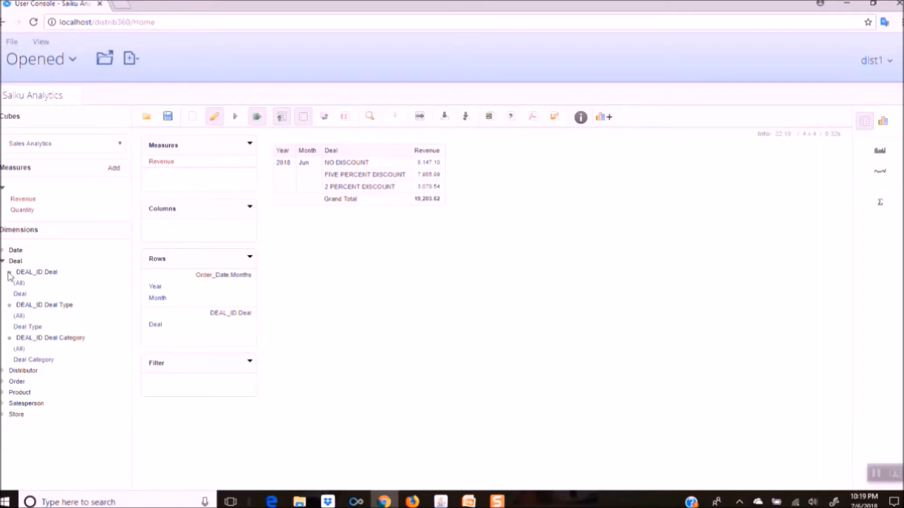
pyautogui.click(3, 262)
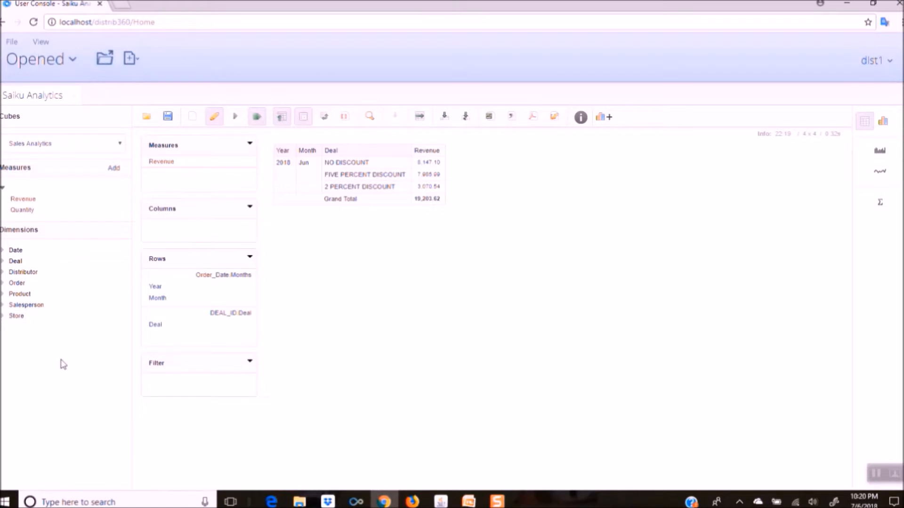
pyautogui.click(4, 306)
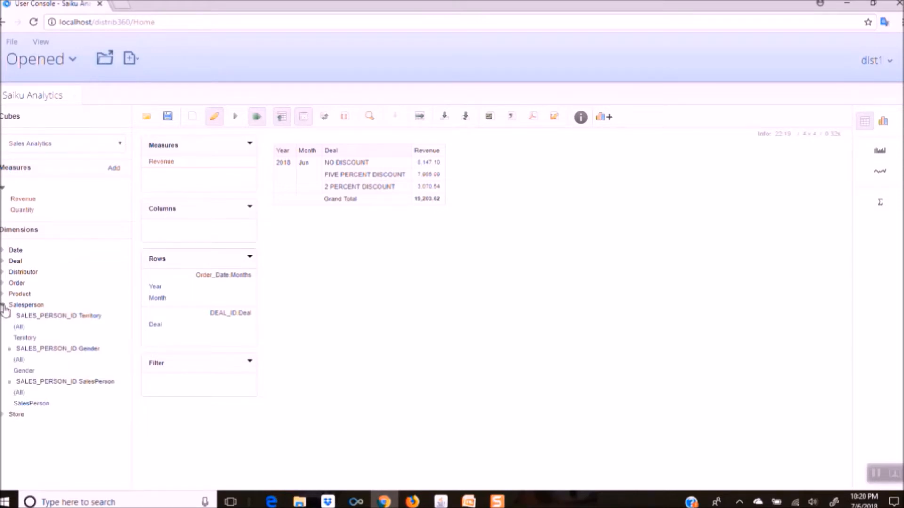
pyautogui.click(41, 409)
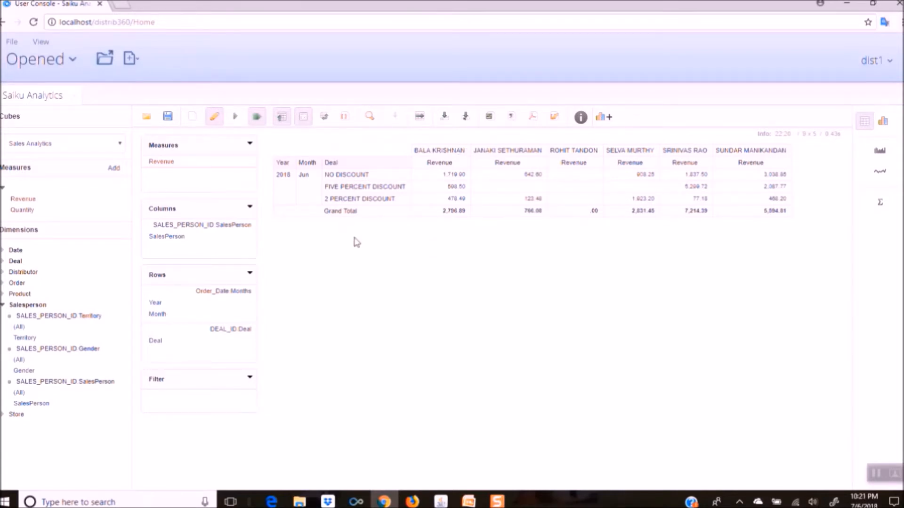
pyautogui.click(326, 118)
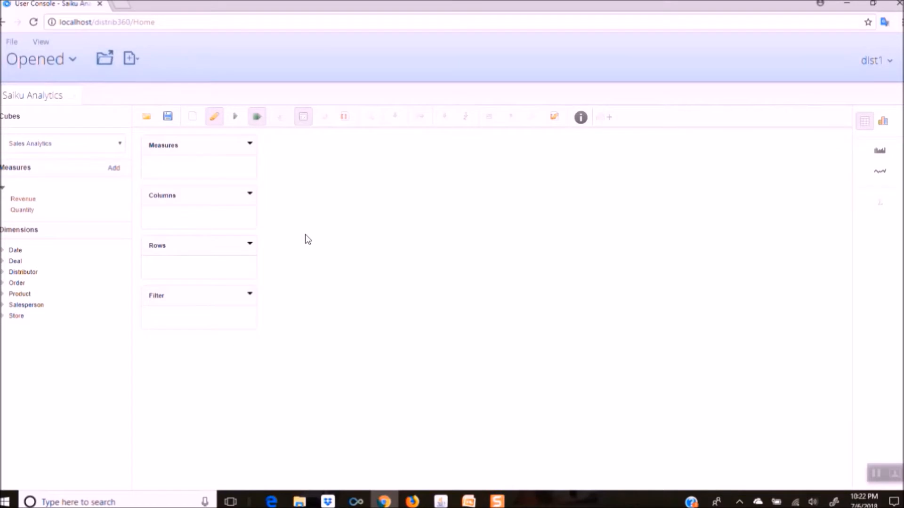
# Step: Build a new query showing Revenue by product, with Category, Subcategory and Productname on the rows
pyautogui.click(3, 294)
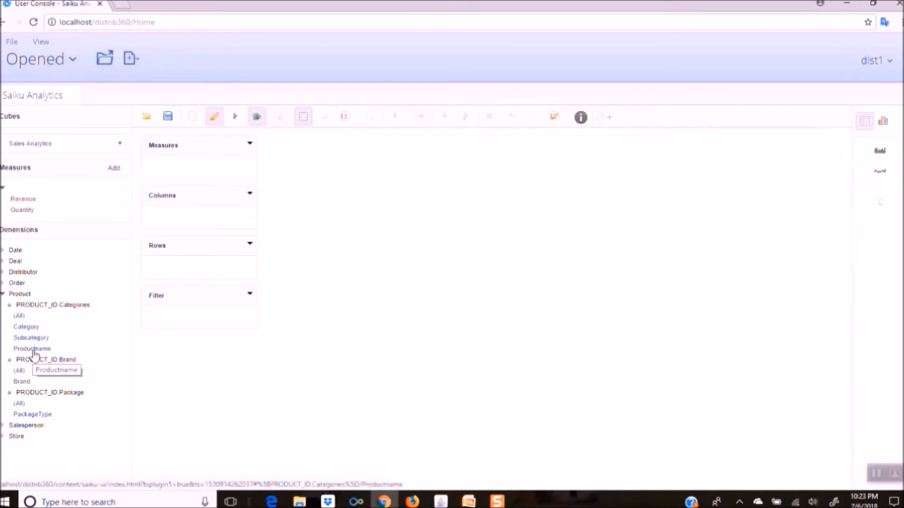
pyautogui.click(27, 200)
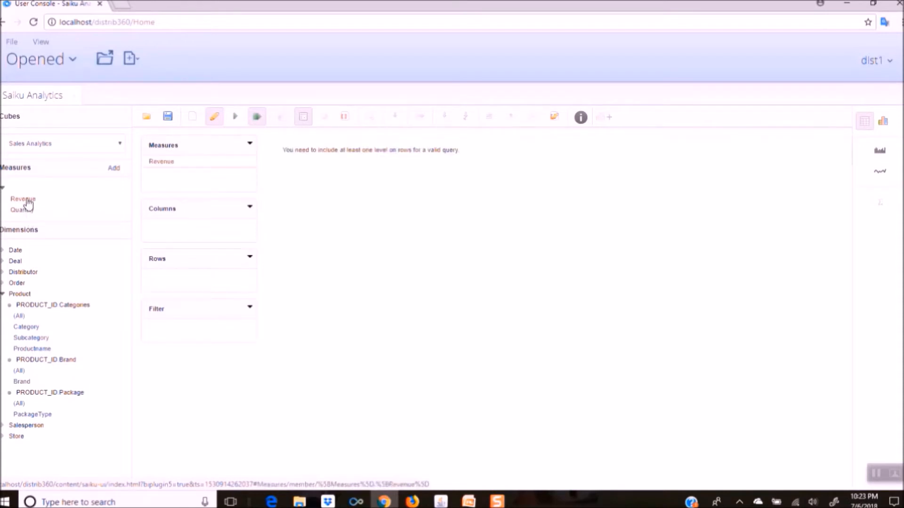
pyautogui.click(41, 350)
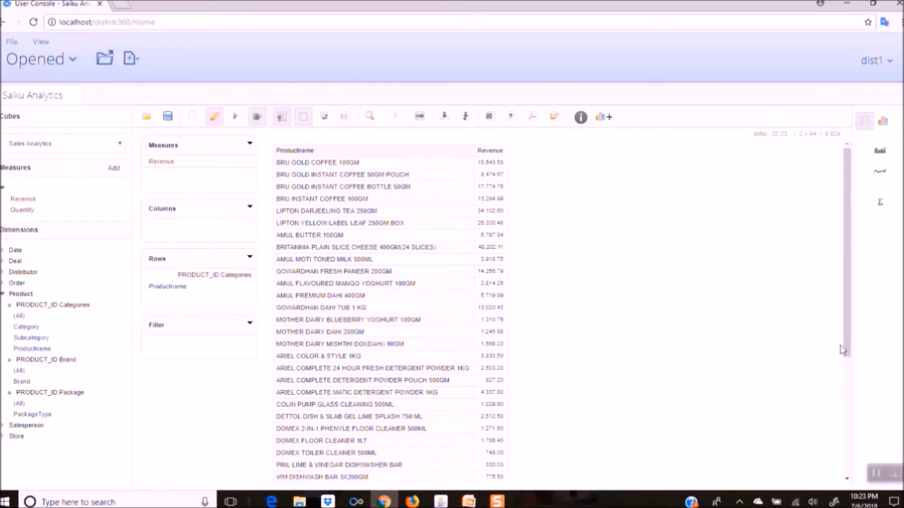
pyautogui.moveTo(848, 346)
pyautogui.mouseDown()
pyautogui.moveTo(848, 471)
pyautogui.moveTo(838, 348)
pyautogui.mouseUp()
pyautogui.click(28, 330)
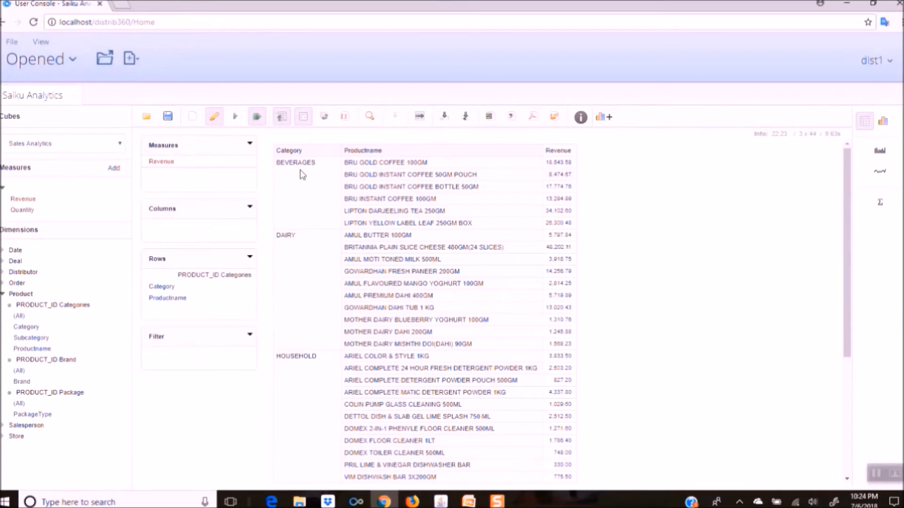
pyautogui.click(34, 338)
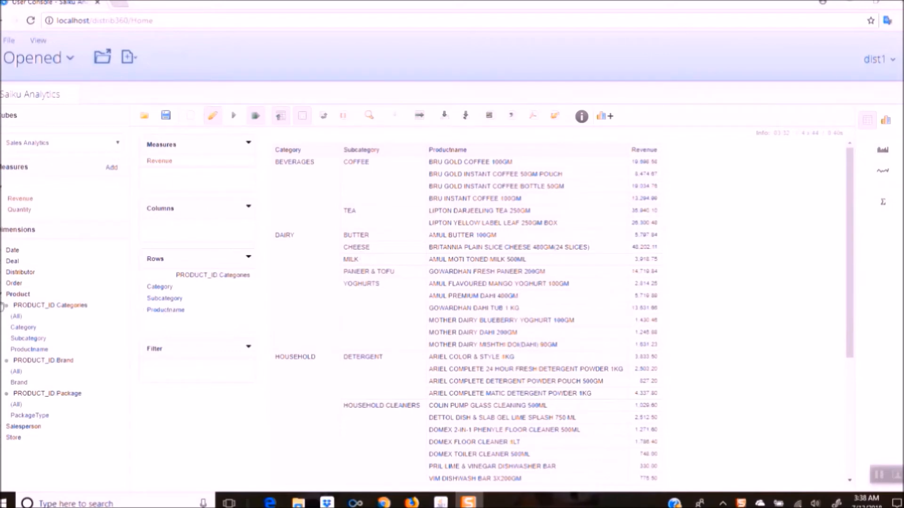
pyautogui.click(17, 294)
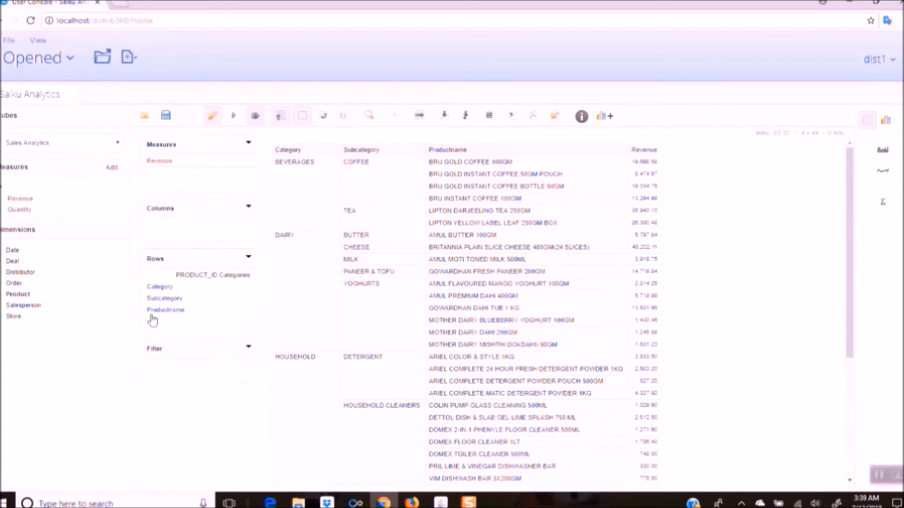
pyautogui.click(249, 258)
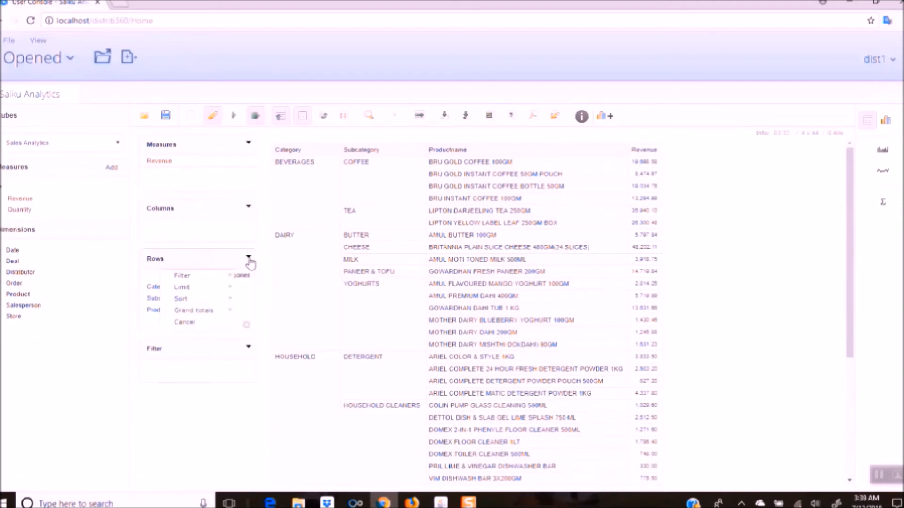
pyautogui.moveTo(226, 302)
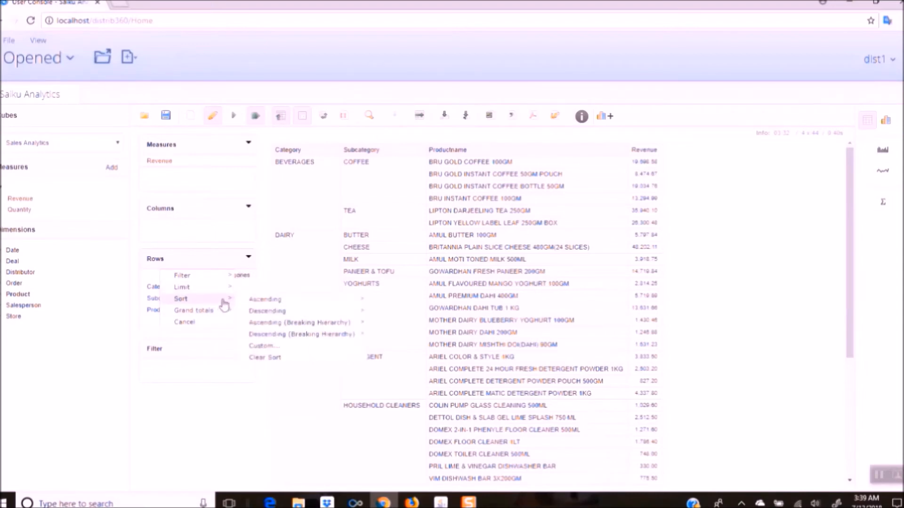
pyautogui.moveTo(227, 317)
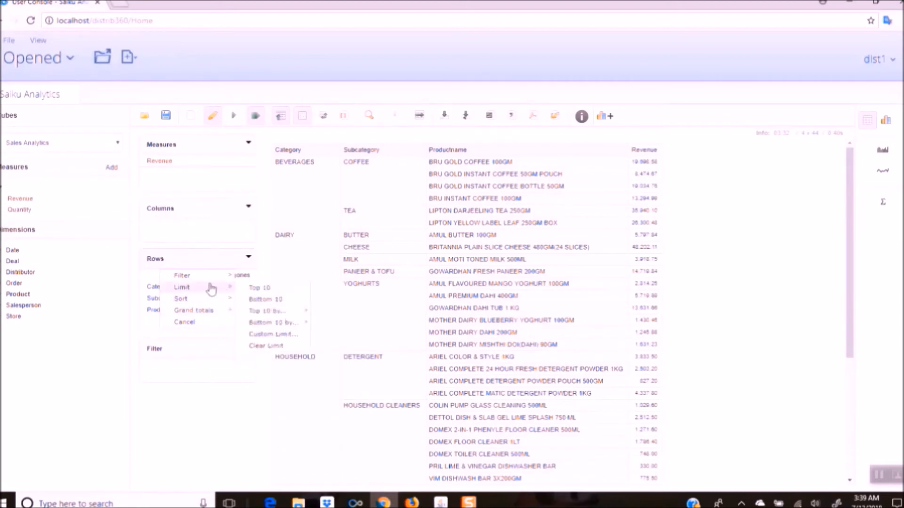
pyautogui.click(322, 266)
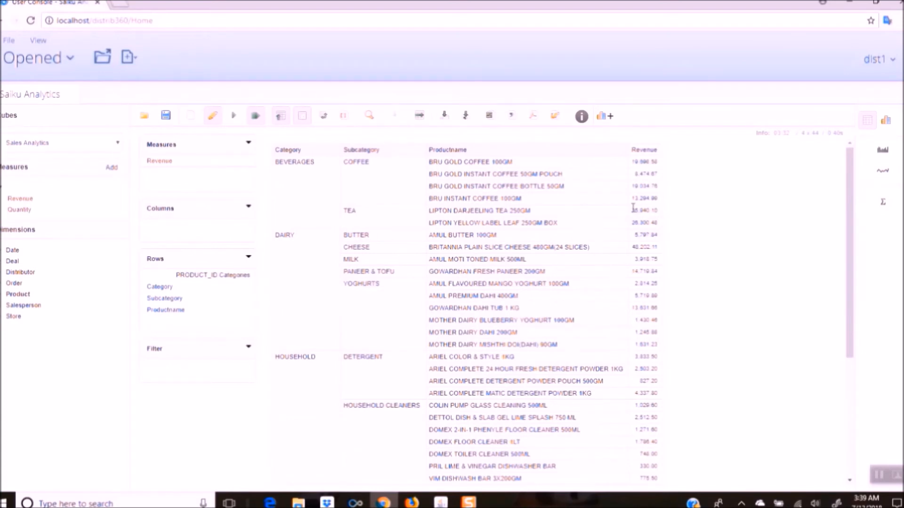
# Step: Log out of the user console and select the user name field for a new login
pyautogui.click(896, 64)
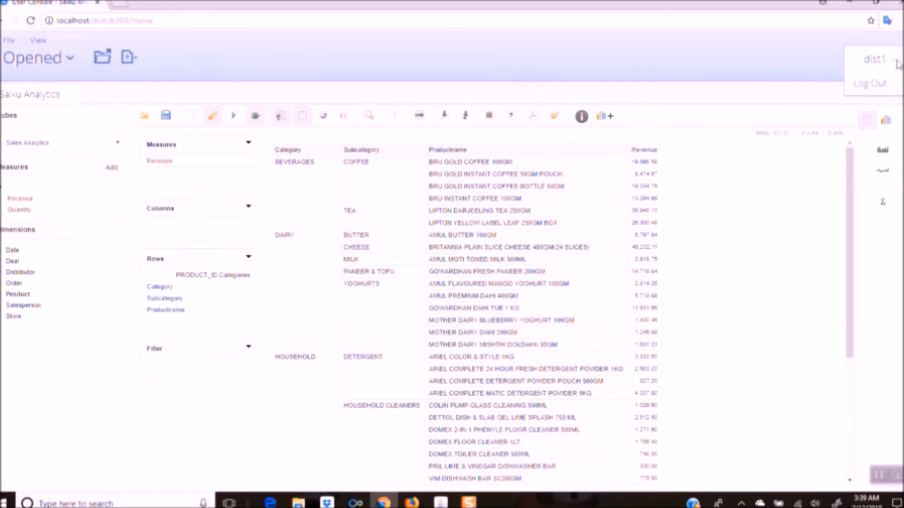
pyautogui.click(877, 84)
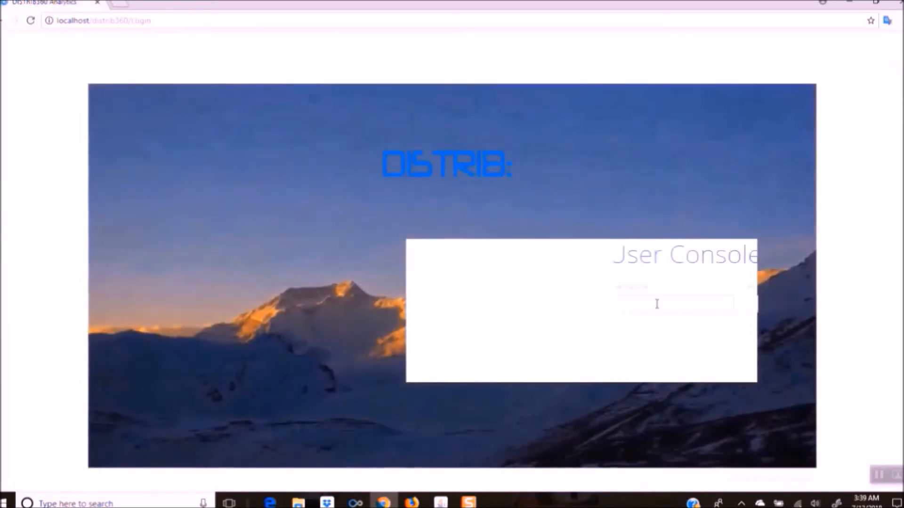
pyautogui.click(498, 304)
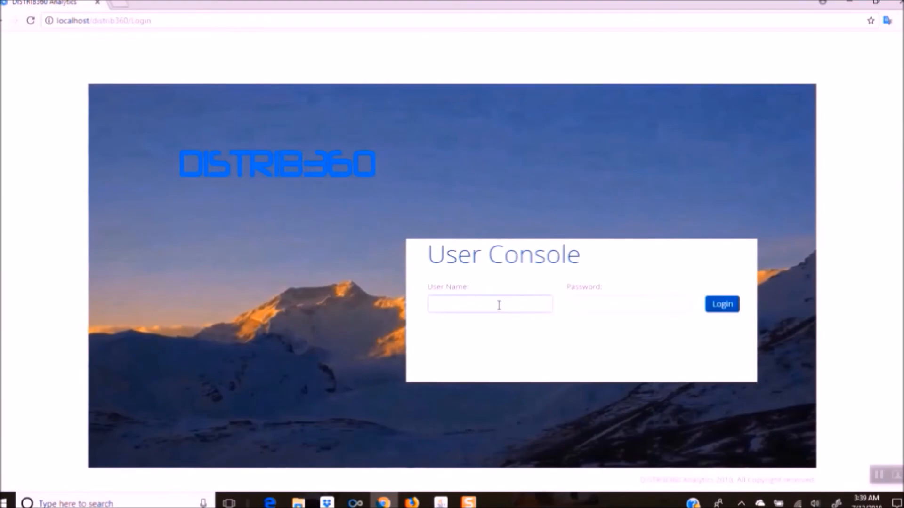